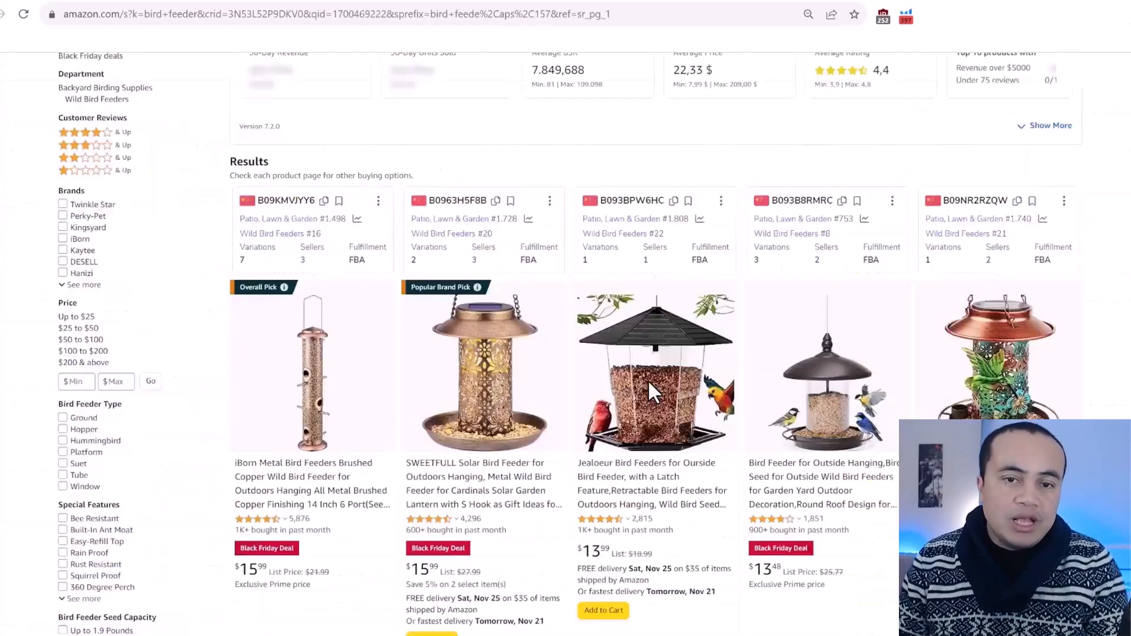
Step: Examine the "bird feeder" search results on amazon.com for product designs, prices and ratings, and open the second results page
{"action": "scroll", "coordinate": [648, 382], "scroll_direction": "up", "scroll_amount": 1}
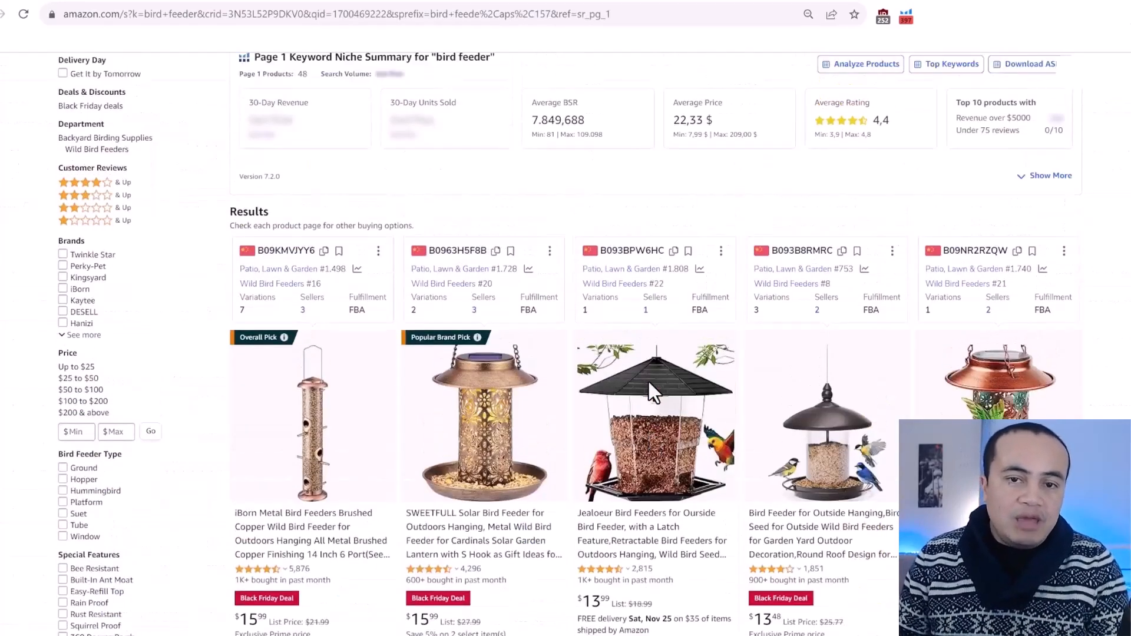
{"action": "scroll", "coordinate": [649, 382], "scroll_direction": "down", "scroll_amount": 1}
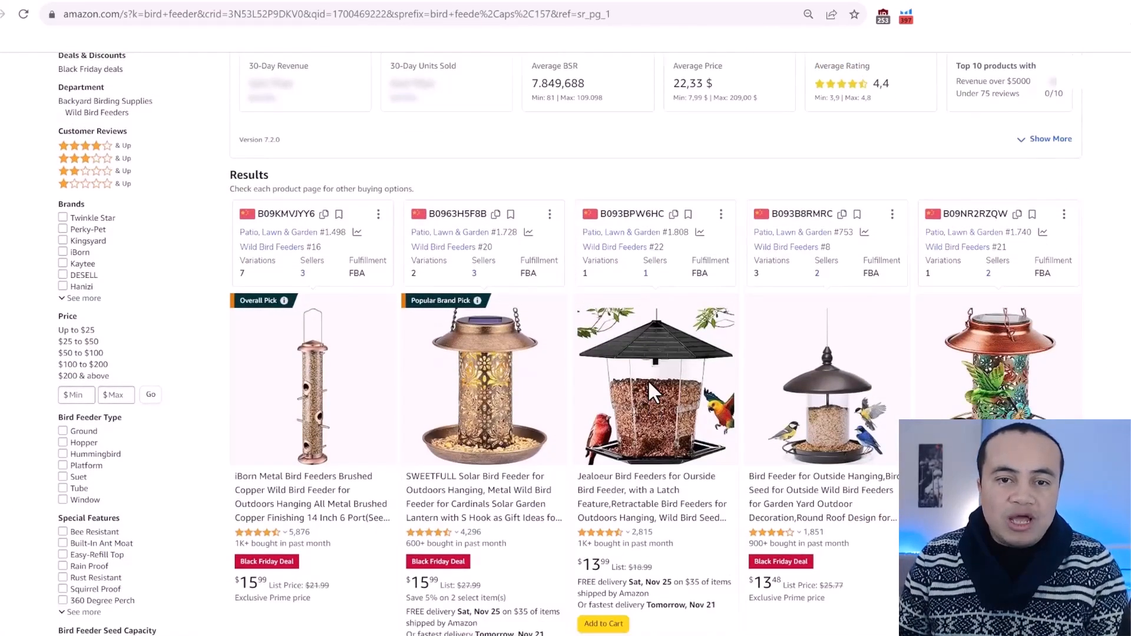
{"action": "scroll", "coordinate": [648, 382], "scroll_direction": "down", "scroll_amount": 10}
{"action": "scroll", "coordinate": [649, 383], "scroll_direction": "down", "scroll_amount": 5}
{"action": "scroll", "coordinate": [649, 382], "scroll_direction": "down", "scroll_amount": 7}
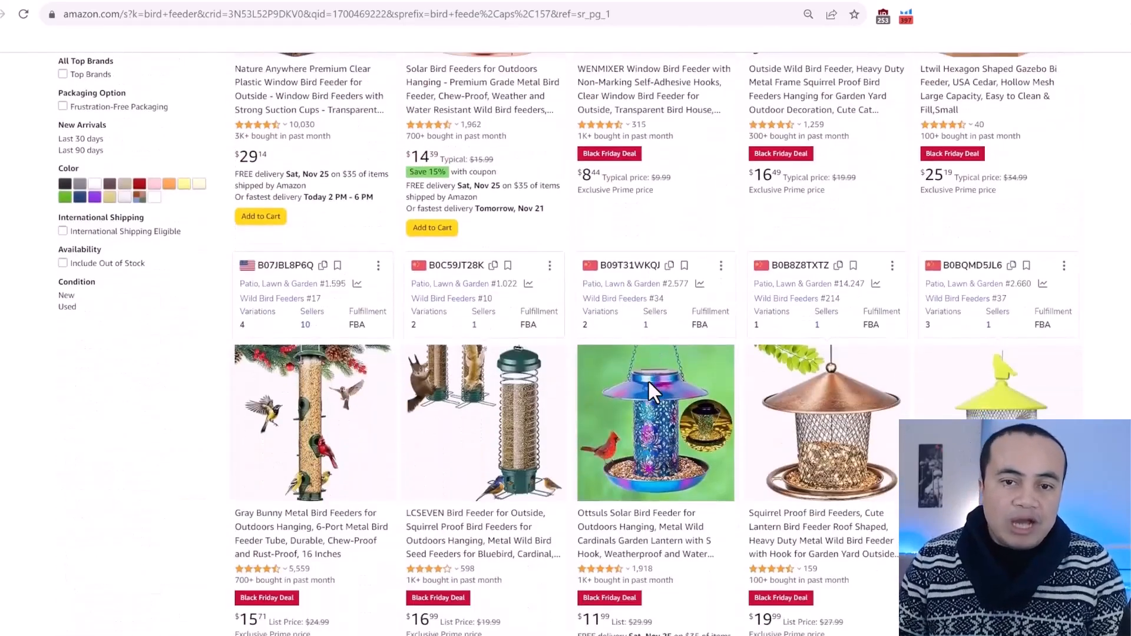
{"action": "scroll", "coordinate": [649, 382], "scroll_direction": "down", "scroll_amount": 1}
{"action": "scroll", "coordinate": [648, 382], "scroll_direction": "down", "scroll_amount": 7}
{"action": "scroll", "coordinate": [649, 382], "scroll_direction": "down", "scroll_amount": 1}
{"action": "scroll", "coordinate": [649, 381], "scroll_direction": "down", "scroll_amount": 5}
{"action": "scroll", "coordinate": [649, 381], "scroll_direction": "down", "scroll_amount": 8}
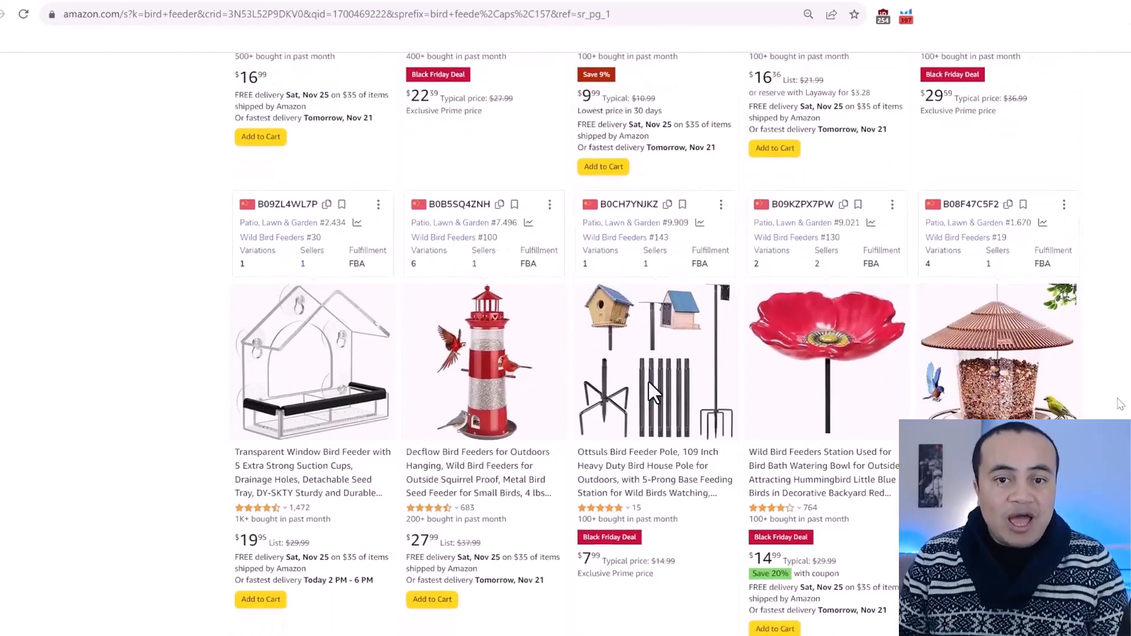
{"action": "scroll", "coordinate": [649, 382], "scroll_direction": "down", "scroll_amount": 10}
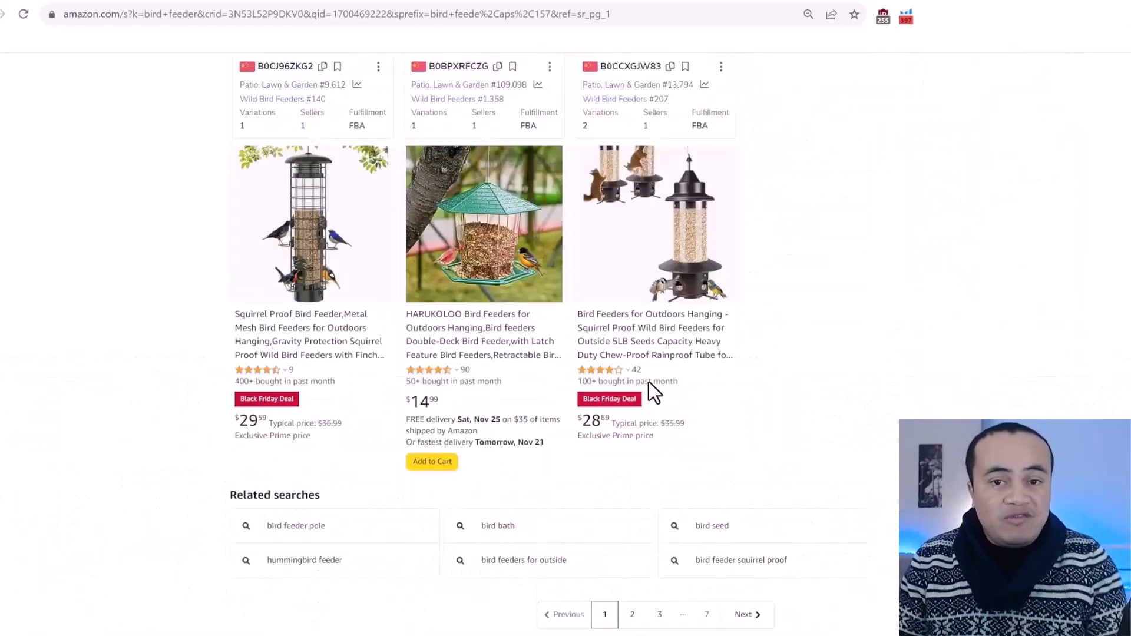
{"action": "left_click", "coordinate": [630, 623]}
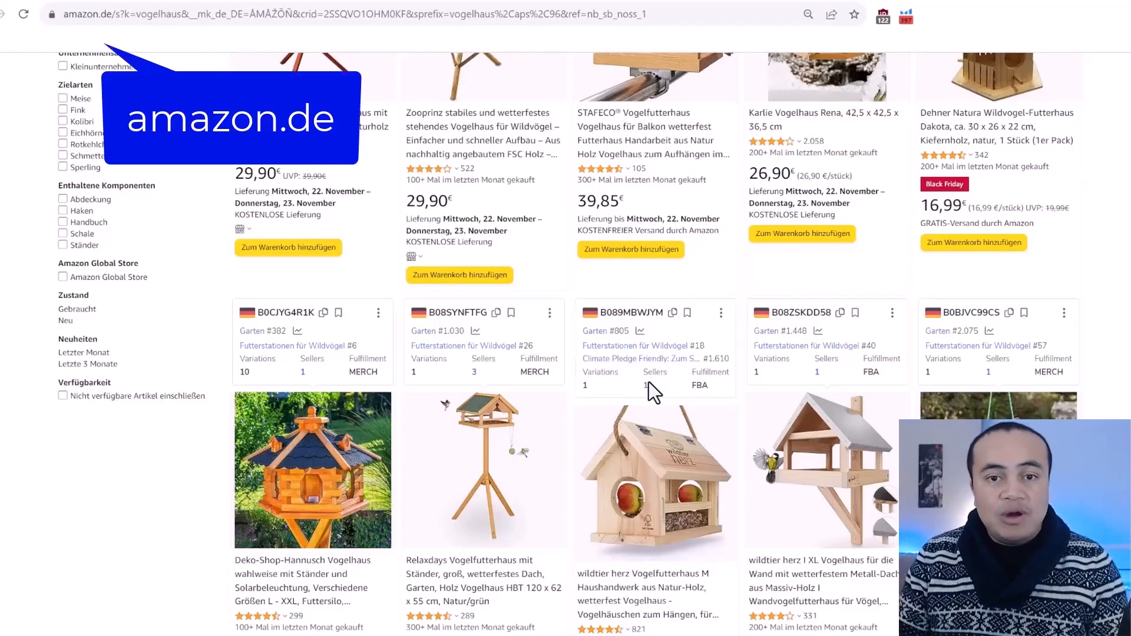
Step: Compare the "vogelhaus" search results on amazon.de with the "bird feeder" results on amazon.com for differences in product style
{"action": "scroll", "coordinate": [648, 381], "scroll_direction": "up", "scroll_amount": 4}
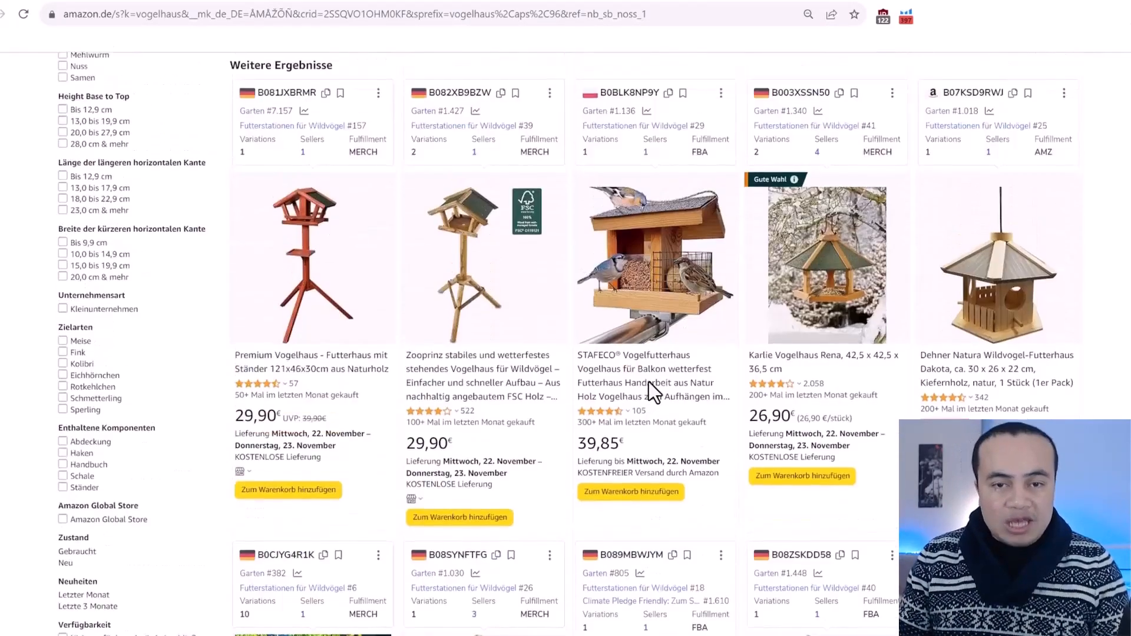
{"action": "scroll", "coordinate": [648, 382], "scroll_direction": "down", "scroll_amount": 5}
{"action": "scroll", "coordinate": [649, 382], "scroll_direction": "down", "scroll_amount": 7}
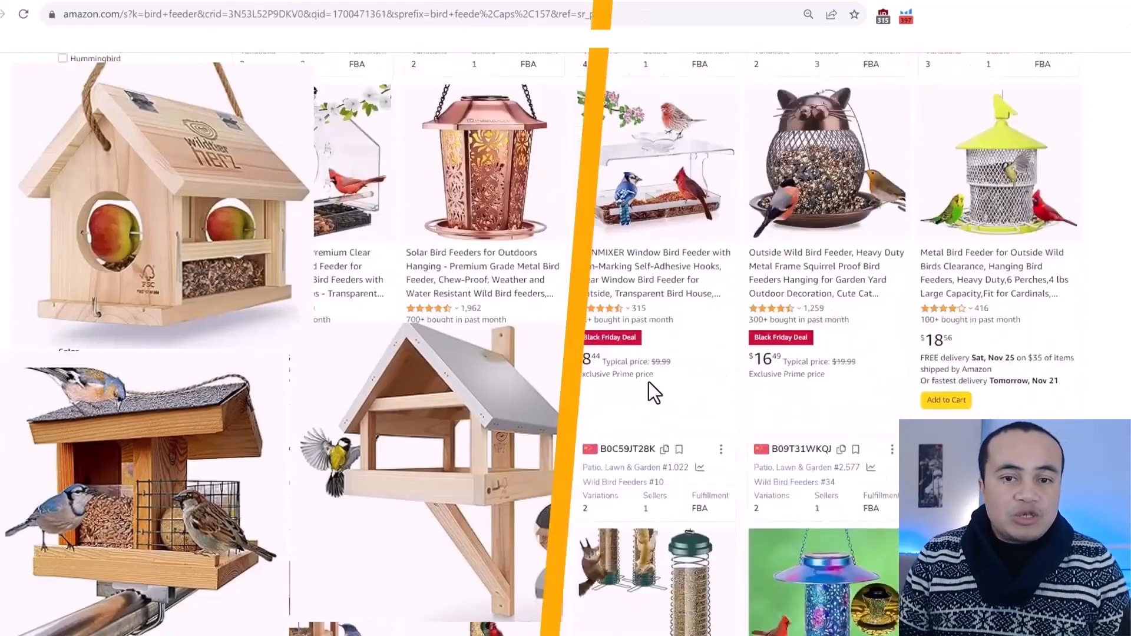
{"action": "scroll", "coordinate": [649, 382], "scroll_direction": "down", "scroll_amount": 5}
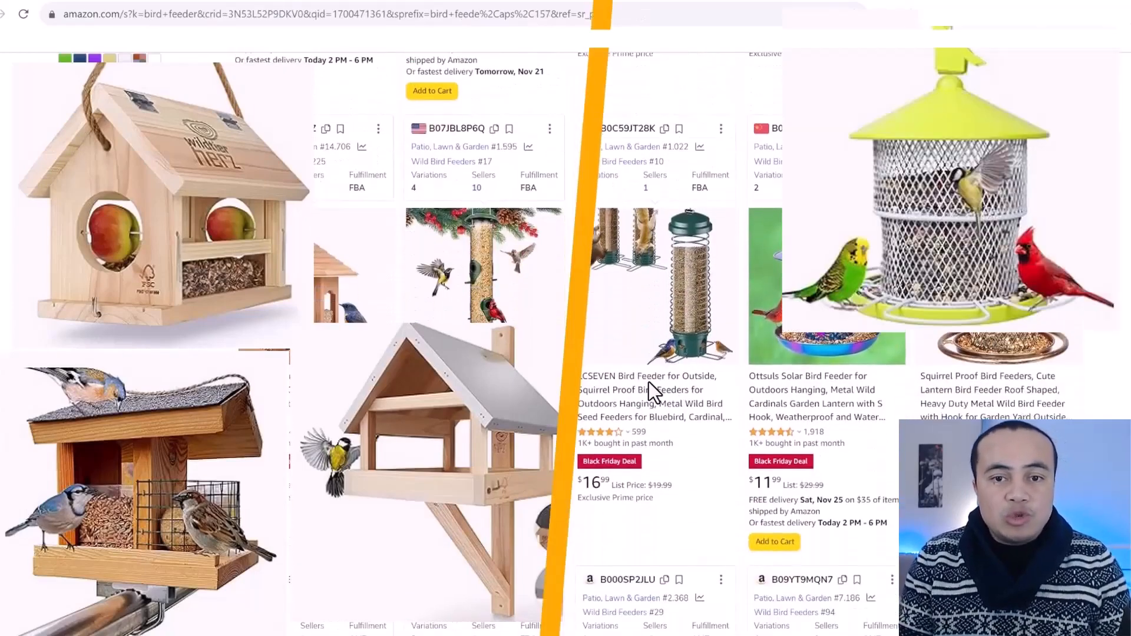
{"action": "scroll", "coordinate": [648, 382], "scroll_direction": "down", "scroll_amount": 1}
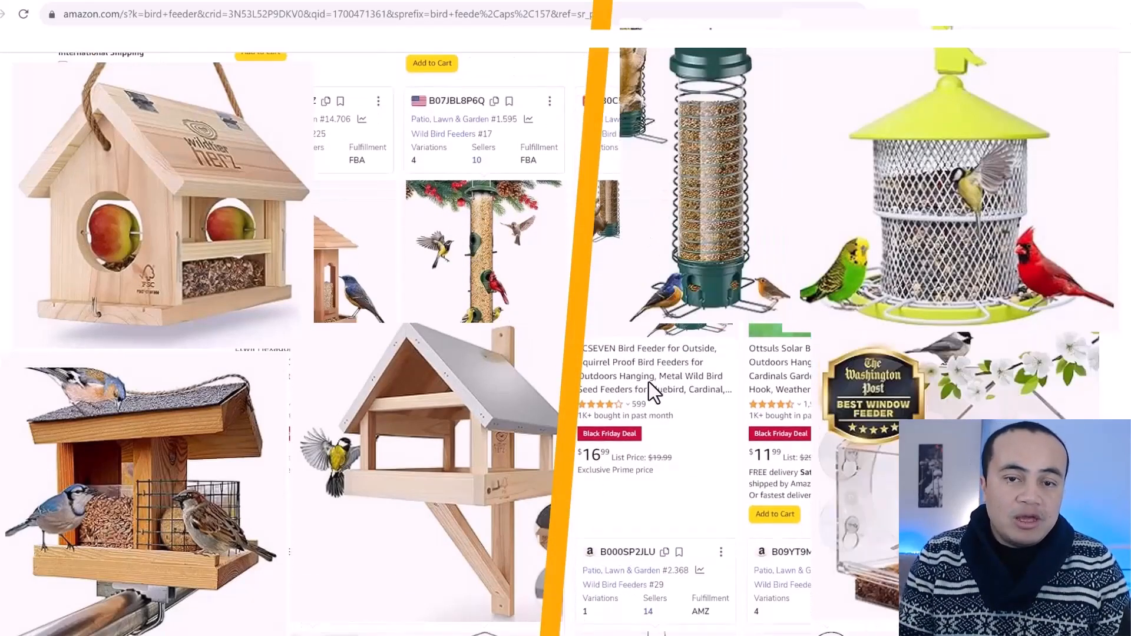
{"action": "scroll", "coordinate": [649, 382], "scroll_direction": "down", "scroll_amount": 3}
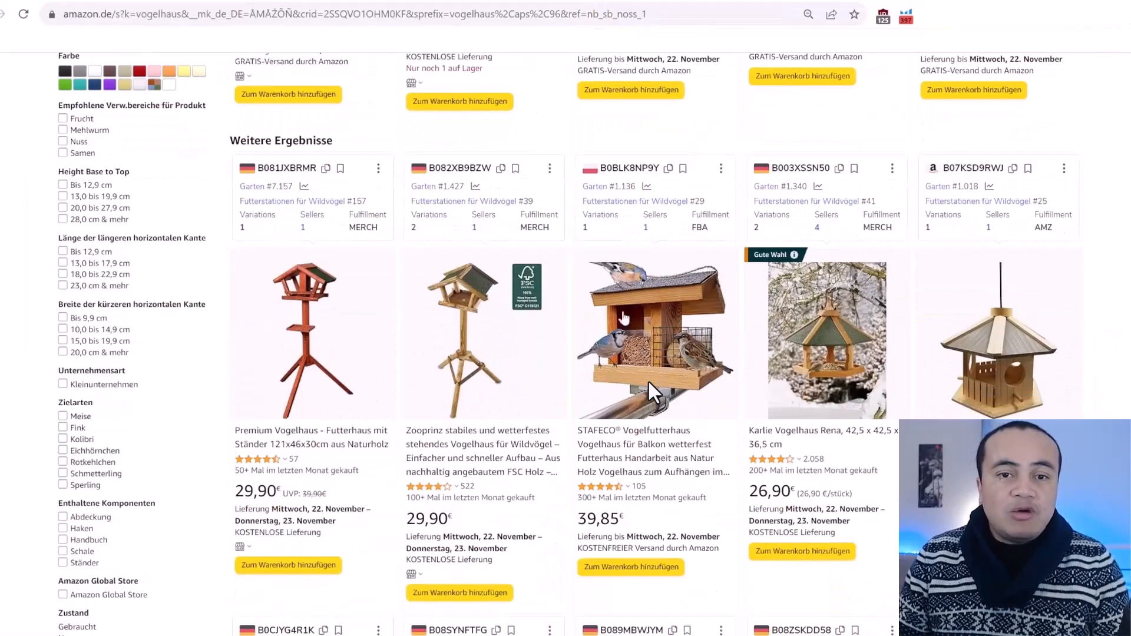
{"action": "scroll", "coordinate": [648, 379], "scroll_direction": "down", "scroll_amount": 5}
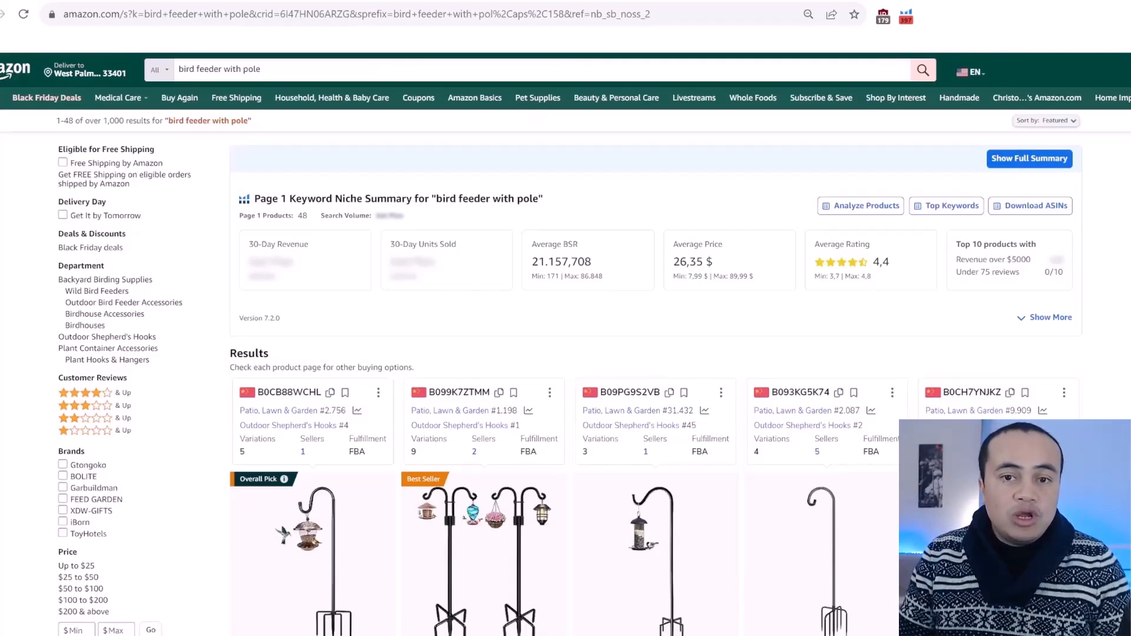
Step: Review the designs and prices in the "bird feeder with pole" search results on amazon.com
{"action": "scroll", "coordinate": [649, 382], "scroll_direction": "down", "scroll_amount": 8}
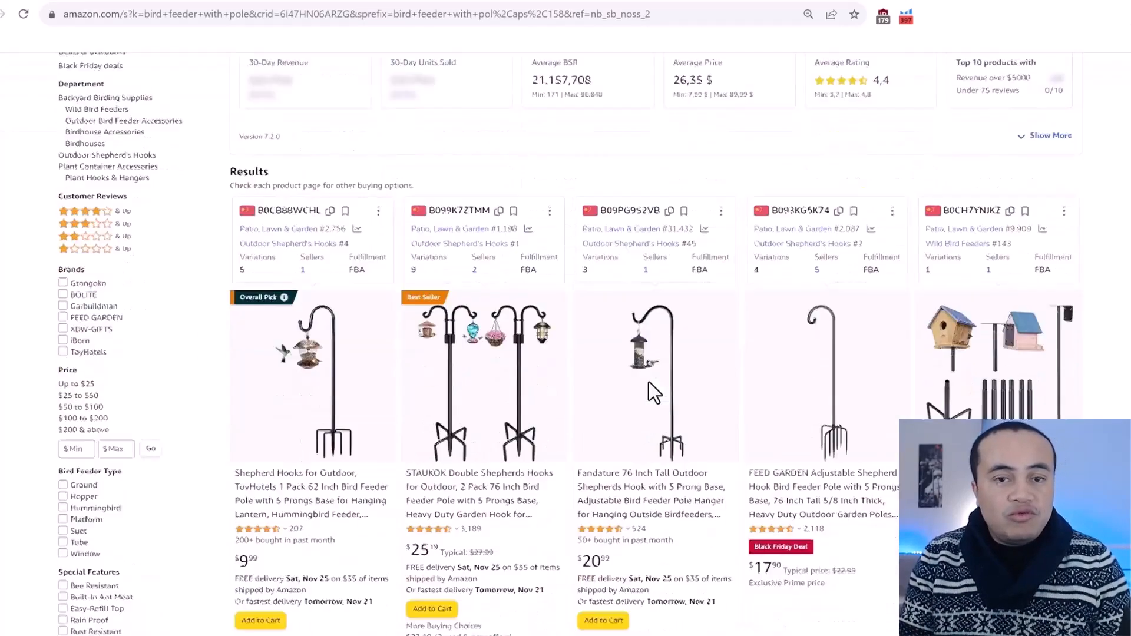
{"action": "scroll", "coordinate": [648, 382], "scroll_direction": "up", "scroll_amount": 1}
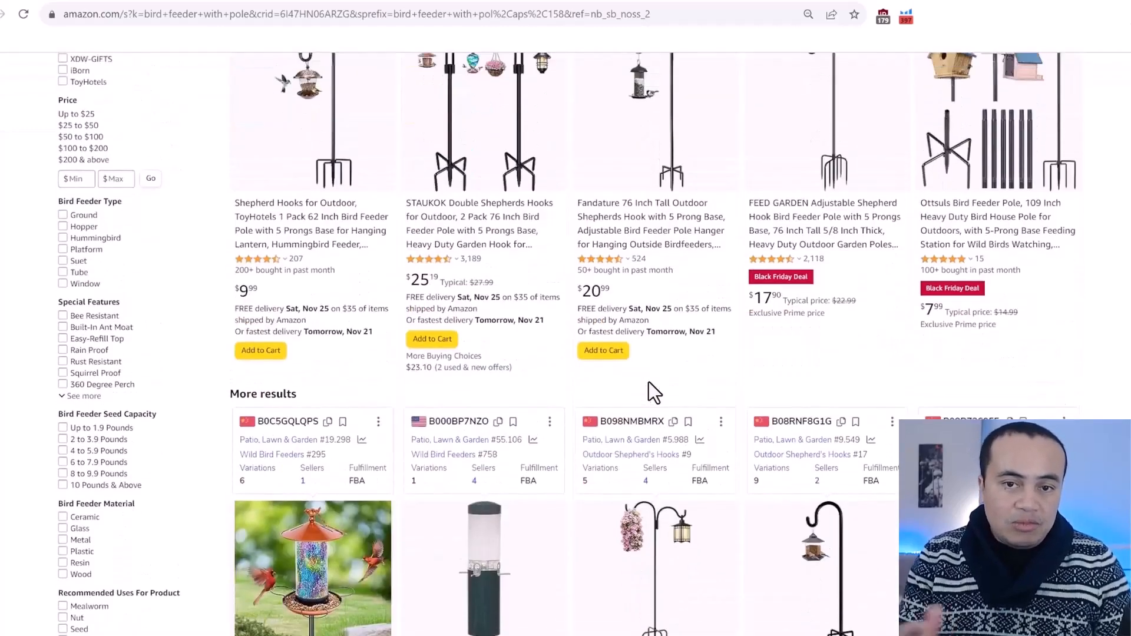
{"action": "scroll", "coordinate": [649, 381], "scroll_direction": "down", "scroll_amount": 2}
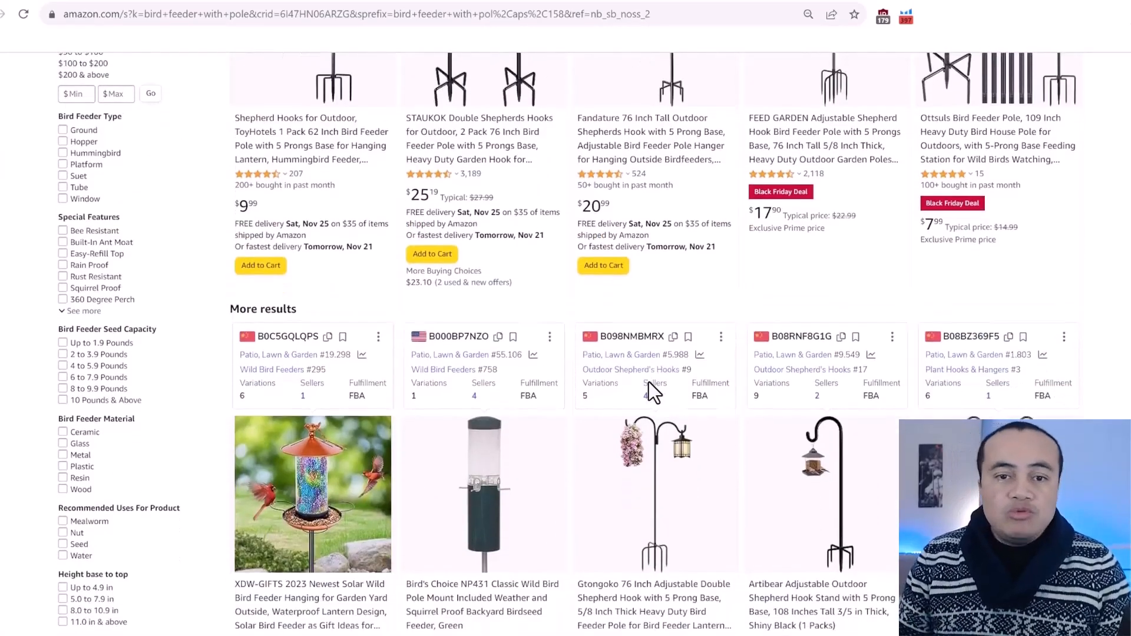
{"action": "scroll", "coordinate": [649, 382], "scroll_direction": "up", "scroll_amount": 2}
{"action": "scroll", "coordinate": [649, 382], "scroll_direction": "down", "scroll_amount": 7}
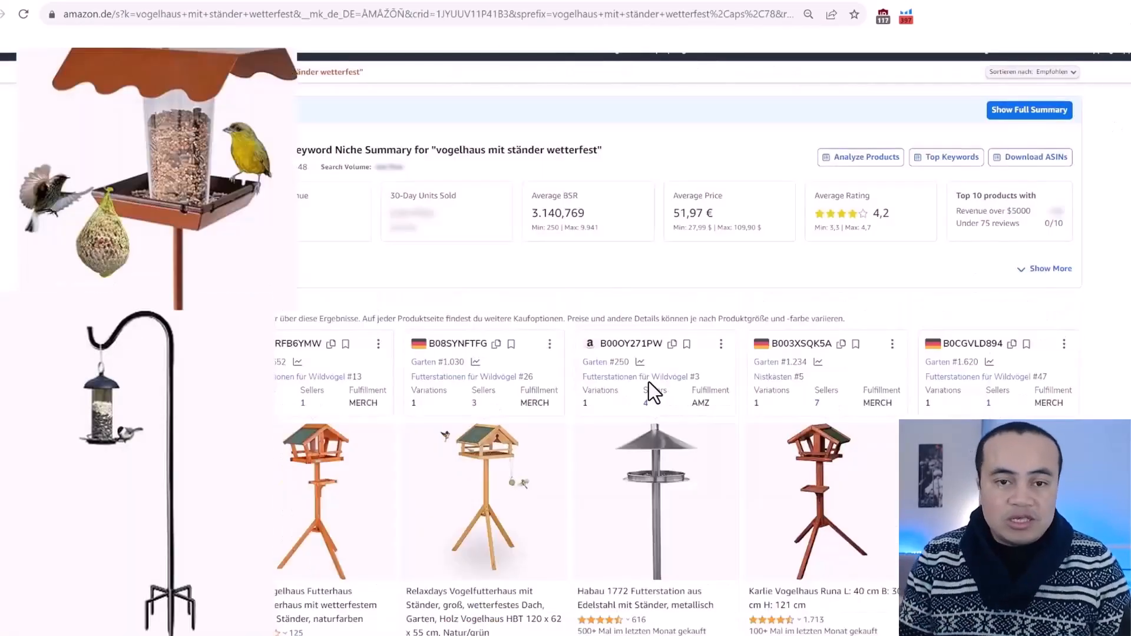
Step: Review the standing birdhouse designs in the "vogelhaus mit ständer wetterfest" search results on amazon.de
{"action": "scroll", "coordinate": [648, 382], "scroll_direction": "down", "scroll_amount": 3}
{"action": "scroll", "coordinate": [648, 383], "scroll_direction": "down", "scroll_amount": 3}
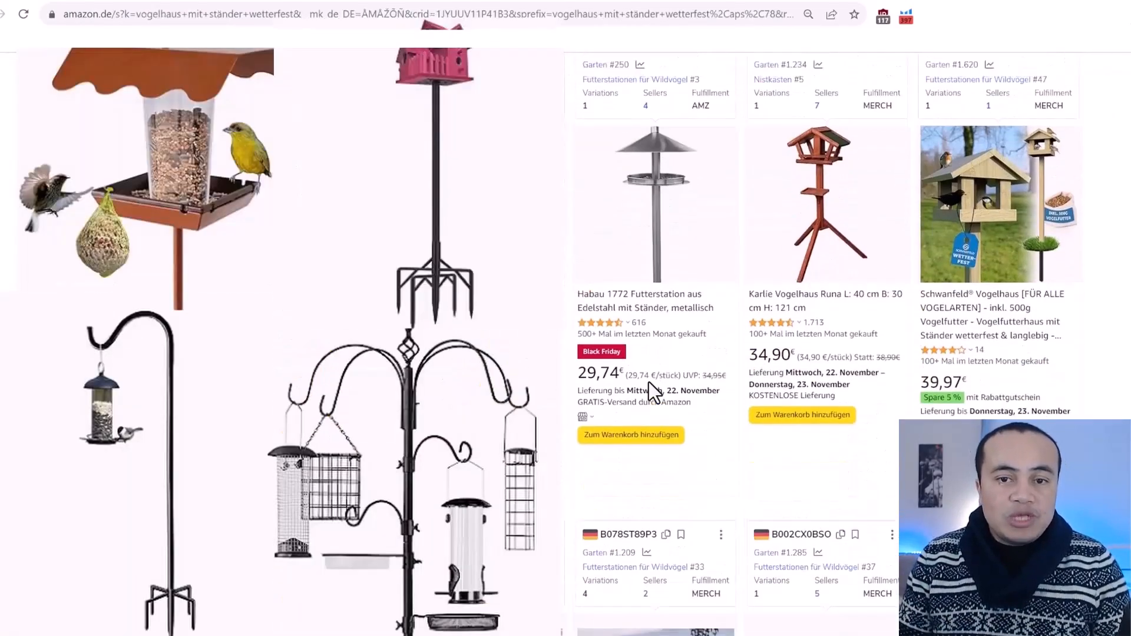
{"action": "scroll", "coordinate": [649, 381], "scroll_direction": "down", "scroll_amount": 15}
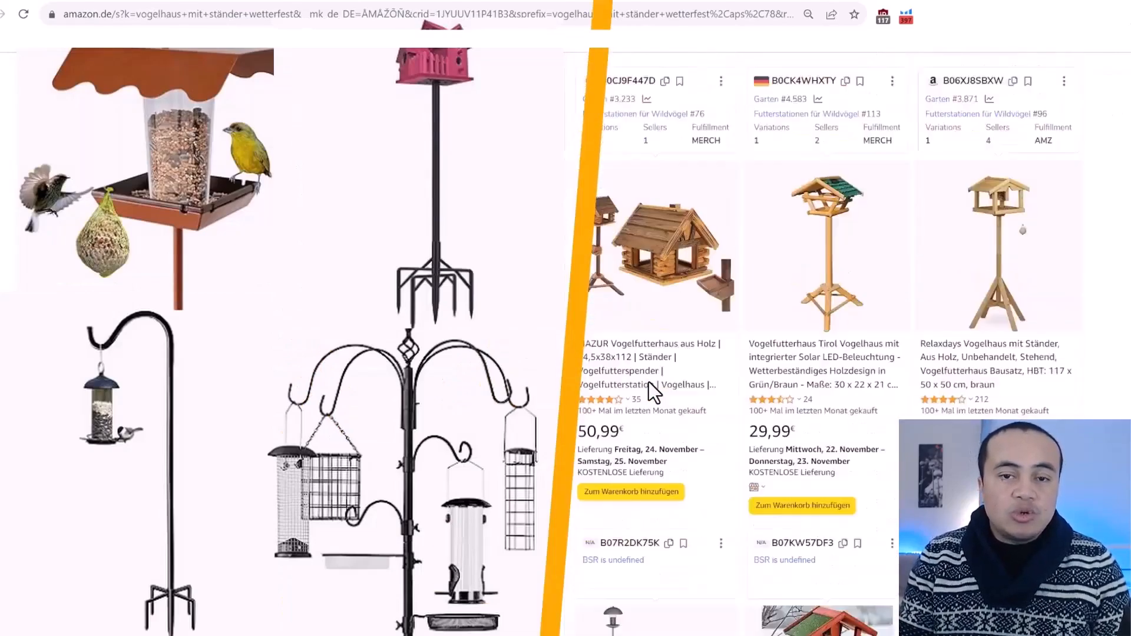
{"action": "scroll", "coordinate": [648, 382], "scroll_direction": "down", "scroll_amount": 10}
{"action": "scroll", "coordinate": [648, 382], "scroll_direction": "up", "scroll_amount": 1}
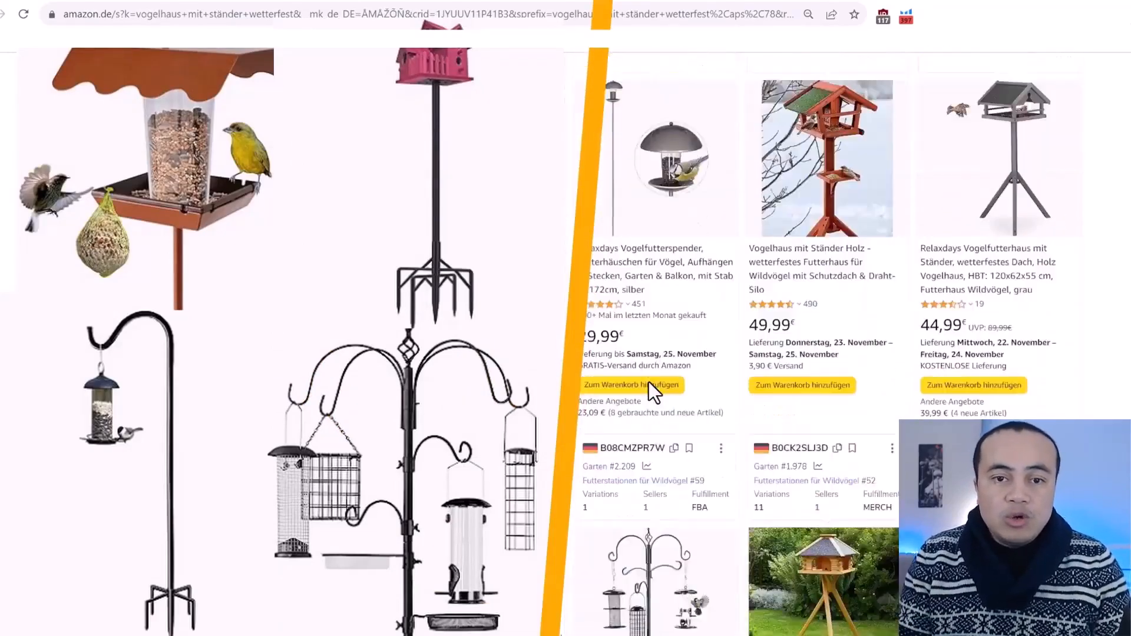
{"action": "scroll", "coordinate": [648, 383], "scroll_direction": "down", "scroll_amount": 8}
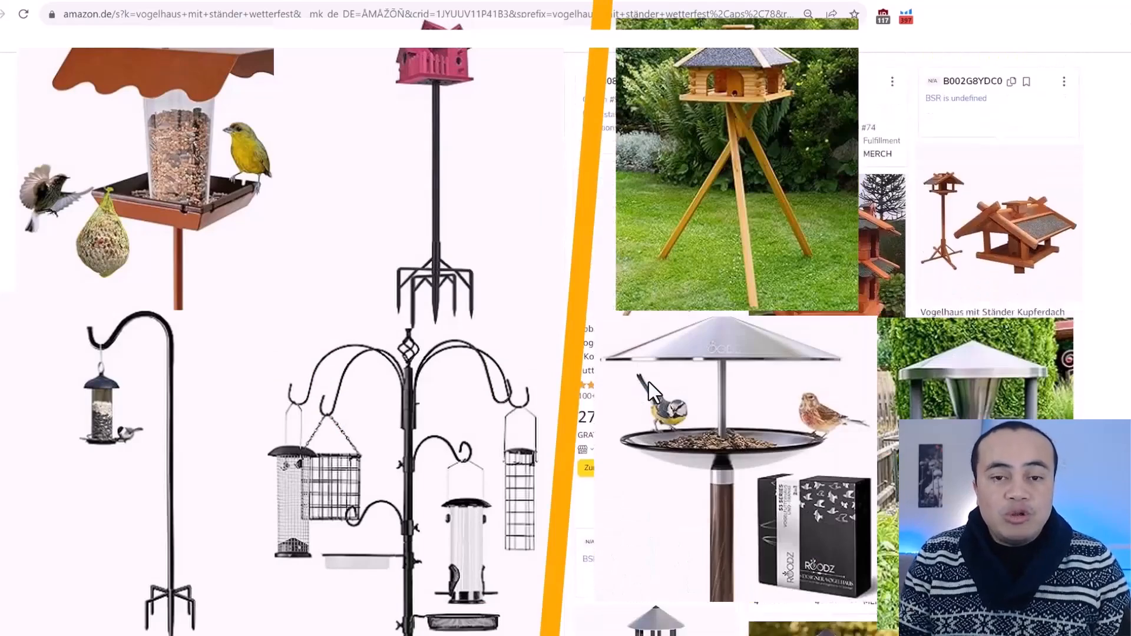
{"action": "scroll", "coordinate": [649, 382], "scroll_direction": "down", "scroll_amount": 2}
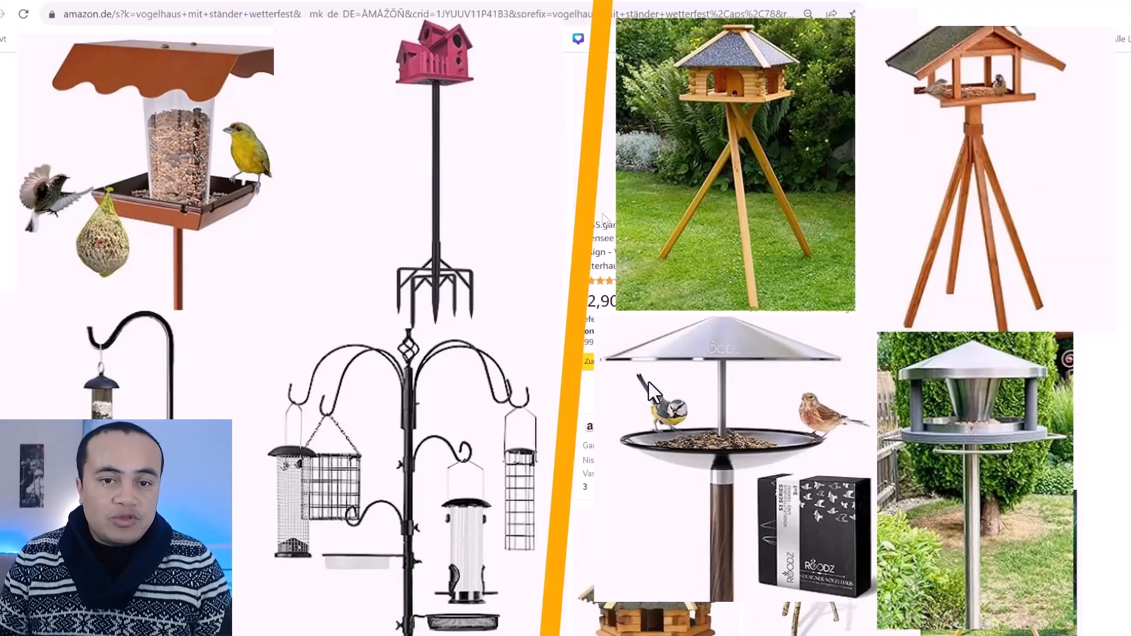
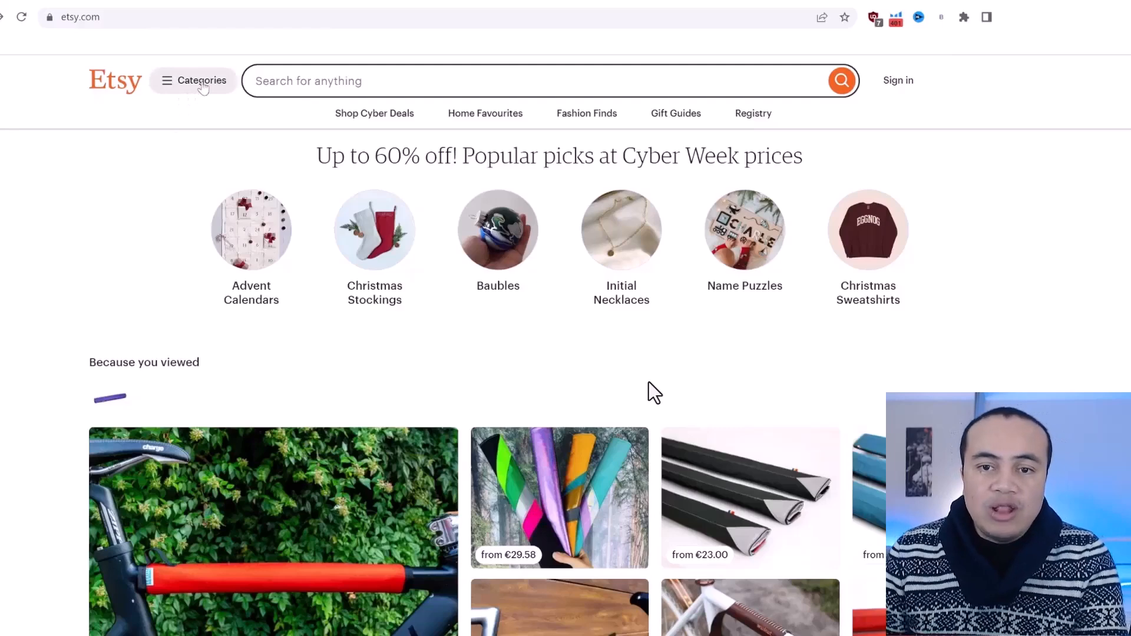
Step: Open the Home & Living category on Etsy and look through its Outdoor & Gardening listings for product ideas
{"action": "left_click", "coordinate": [202, 83]}
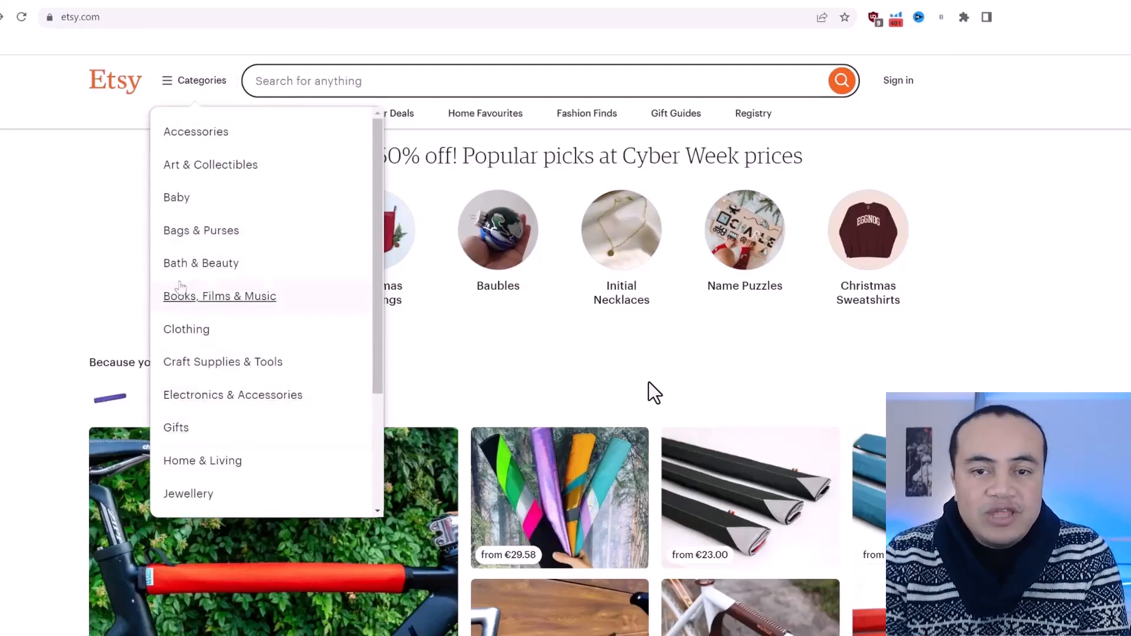
{"action": "left_click", "coordinate": [206, 463]}
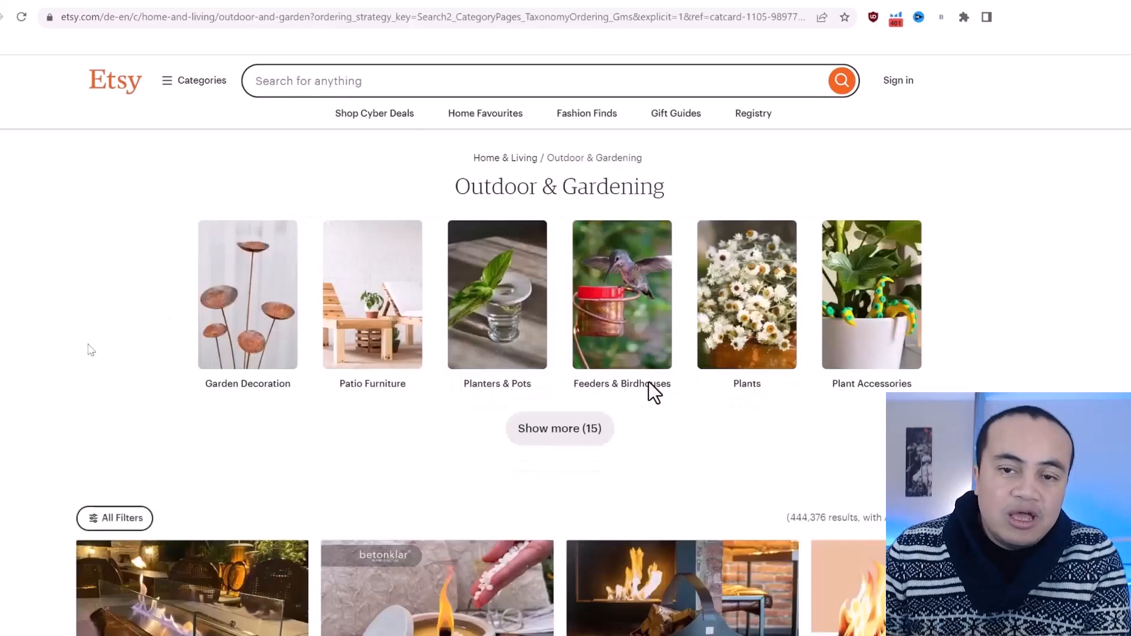
{"action": "scroll", "coordinate": [653, 392], "scroll_direction": "down", "scroll_amount": 6}
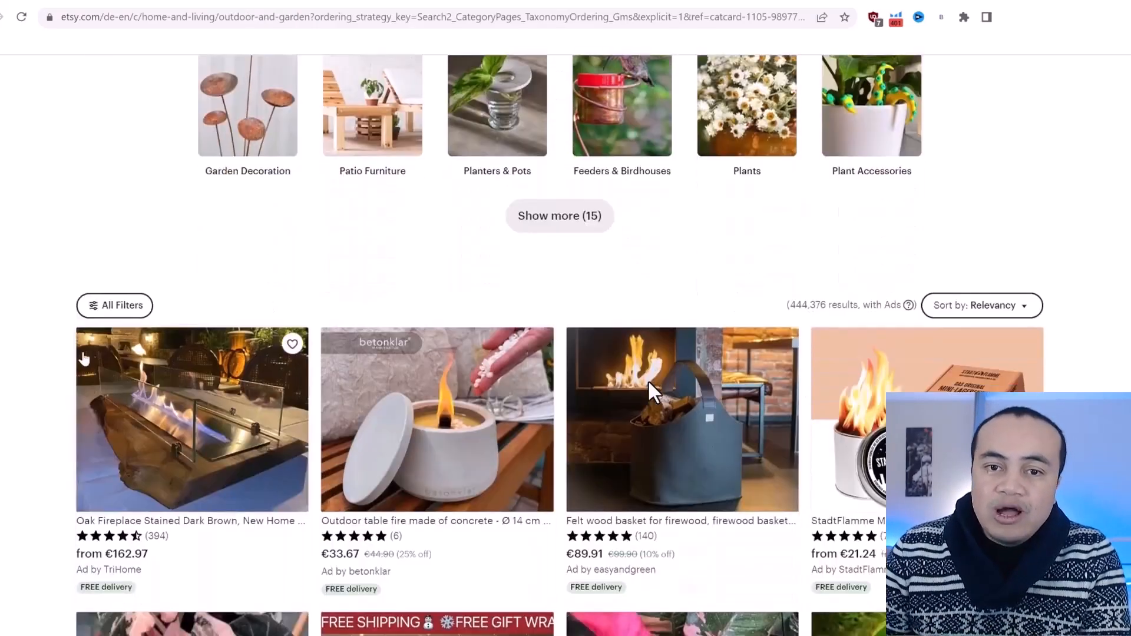
{"action": "scroll", "coordinate": [56, 345], "scroll_direction": "up", "scroll_amount": 1}
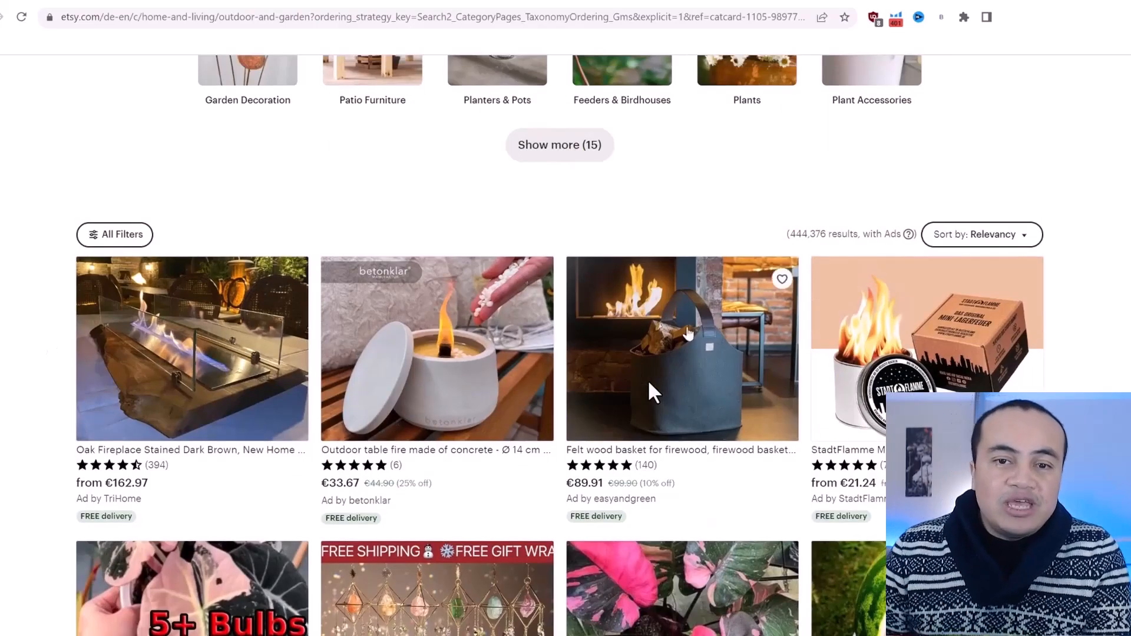
{"action": "scroll", "coordinate": [23, 371], "scroll_direction": "down", "scroll_amount": 2}
{"action": "scroll", "coordinate": [654, 392], "scroll_direction": "down", "scroll_amount": 7}
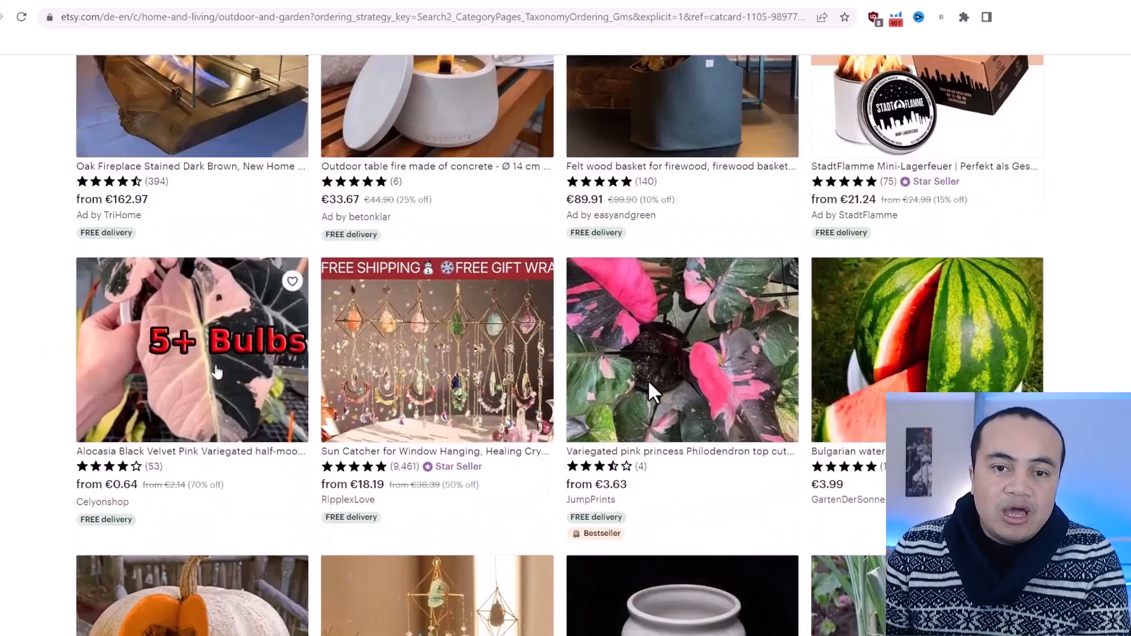
{"action": "scroll", "coordinate": [649, 383], "scroll_direction": "down", "scroll_amount": 7}
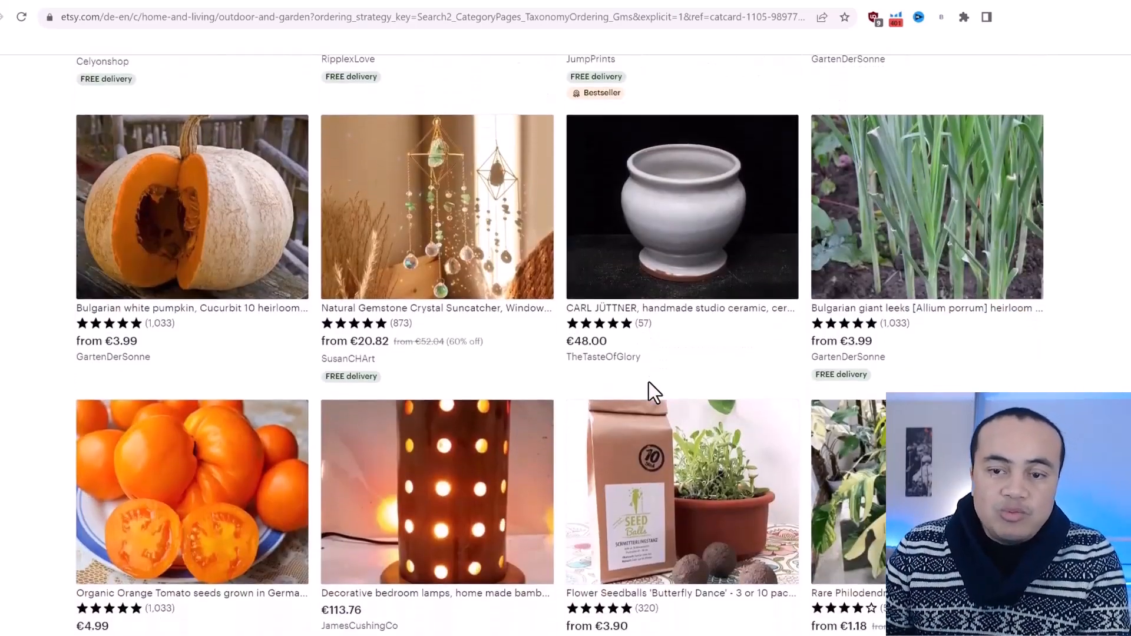
{"action": "scroll", "coordinate": [648, 379], "scroll_direction": "down", "scroll_amount": 9}
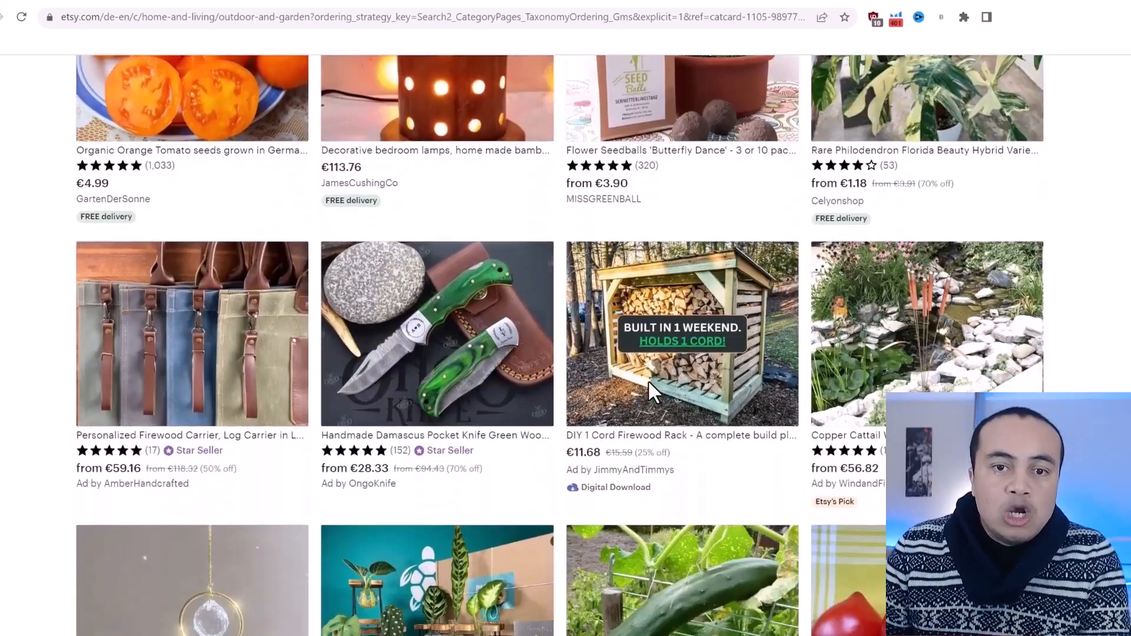
{"action": "scroll", "coordinate": [654, 391], "scroll_direction": "down", "scroll_amount": 1}
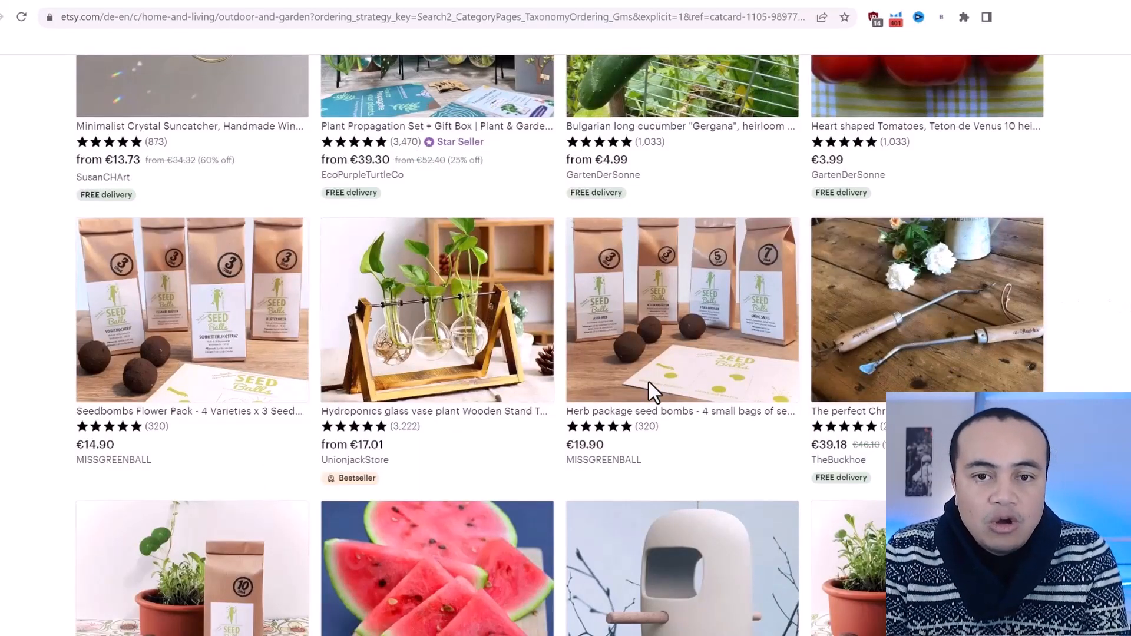
{"action": "scroll", "coordinate": [654, 392], "scroll_direction": "down", "scroll_amount": 10}
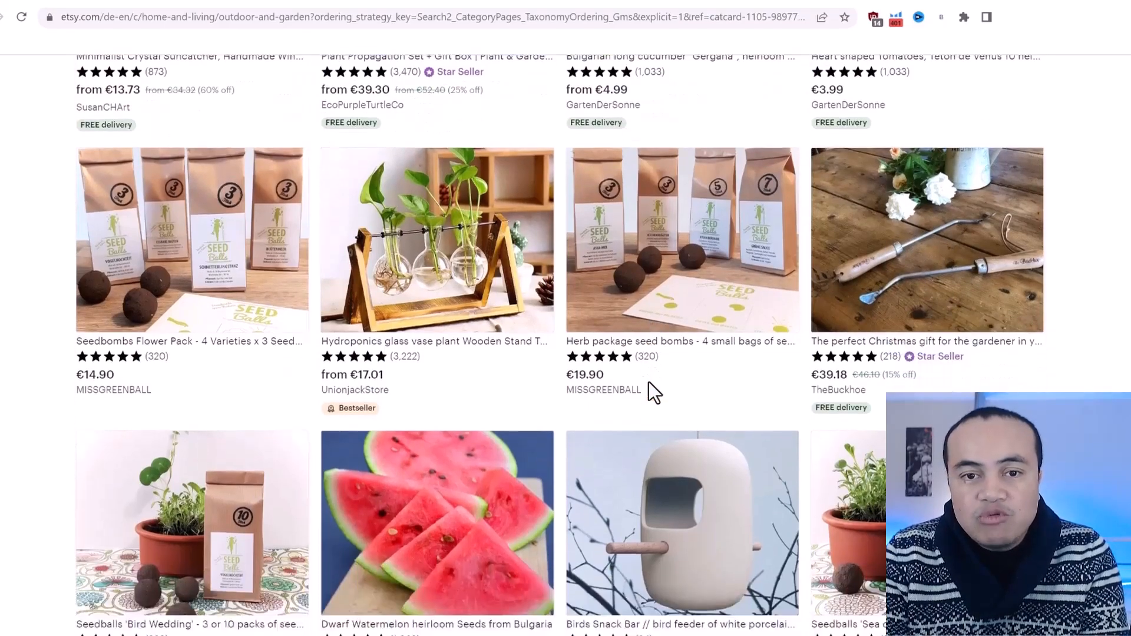
{"action": "key", "text": "alt+Left"}
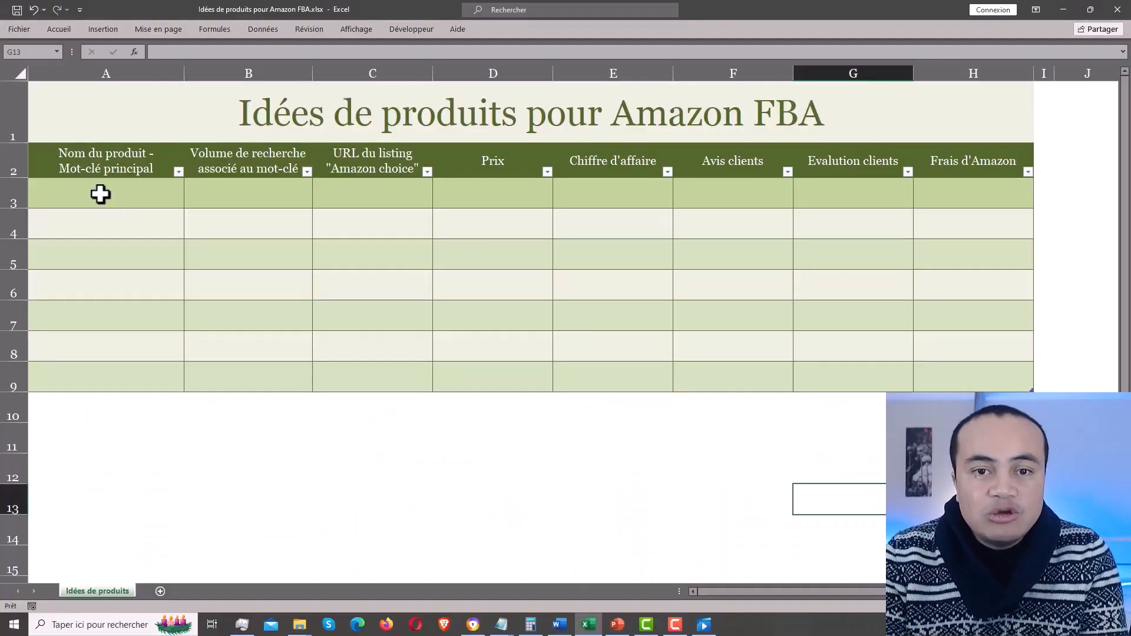
Step: Record "corten steel garden fire" in A3 and "Planter" in A4 as the first two product keywords of the Excel sheet
{"action": "left_click", "coordinate": [101, 195]}
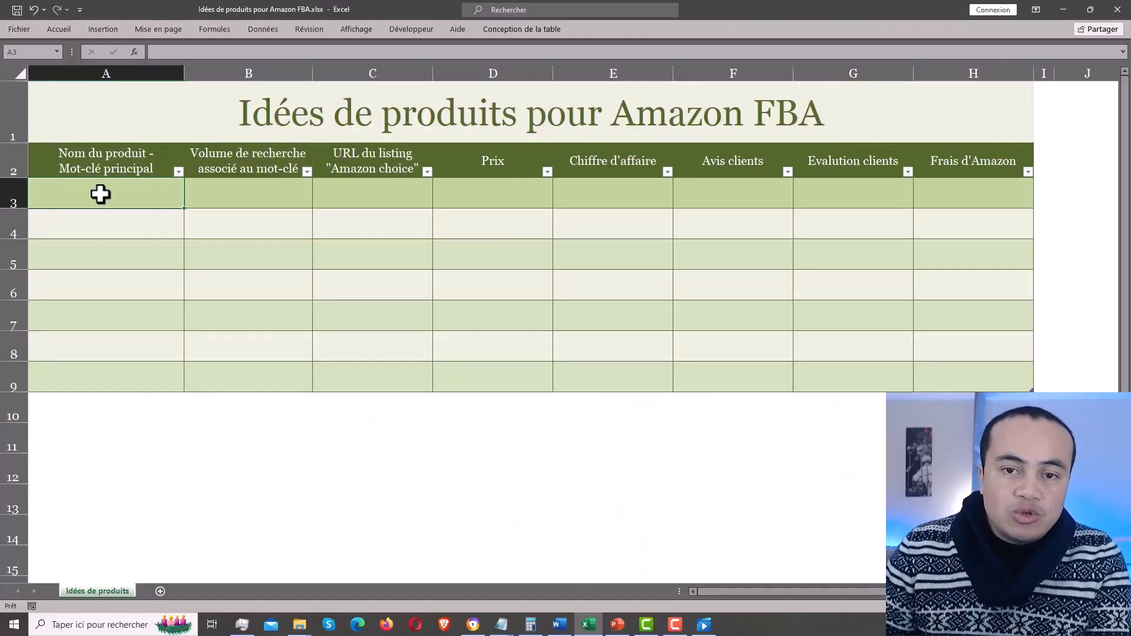
{"action": "left_click", "coordinate": [193, 53]}
{"action": "type", "text": "corten"}
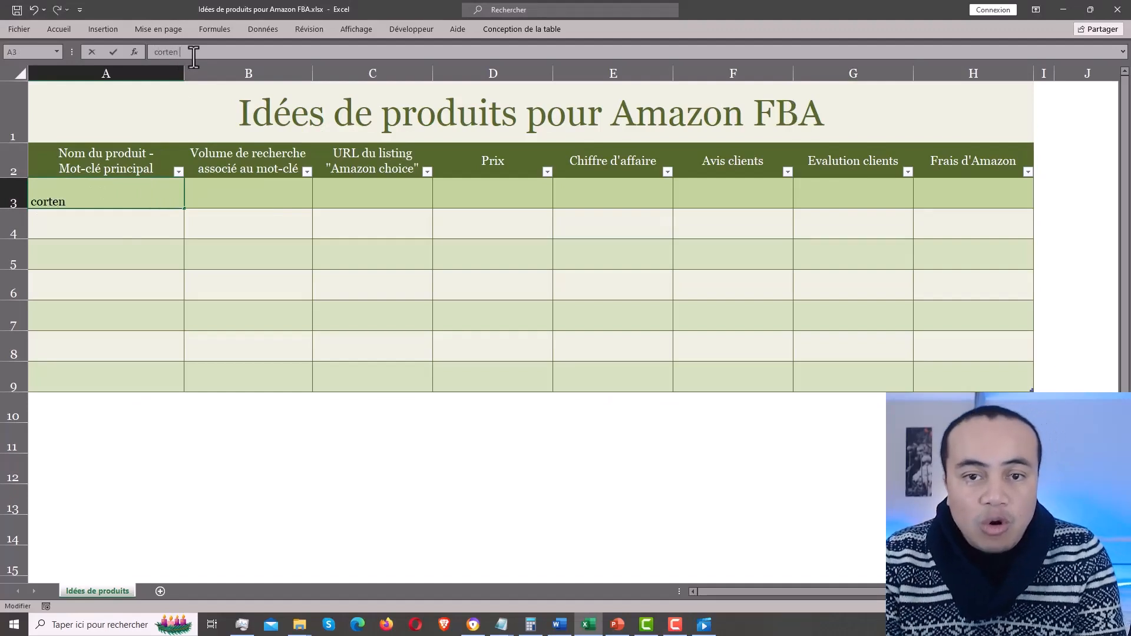
{"action": "type", "text": " steel"}
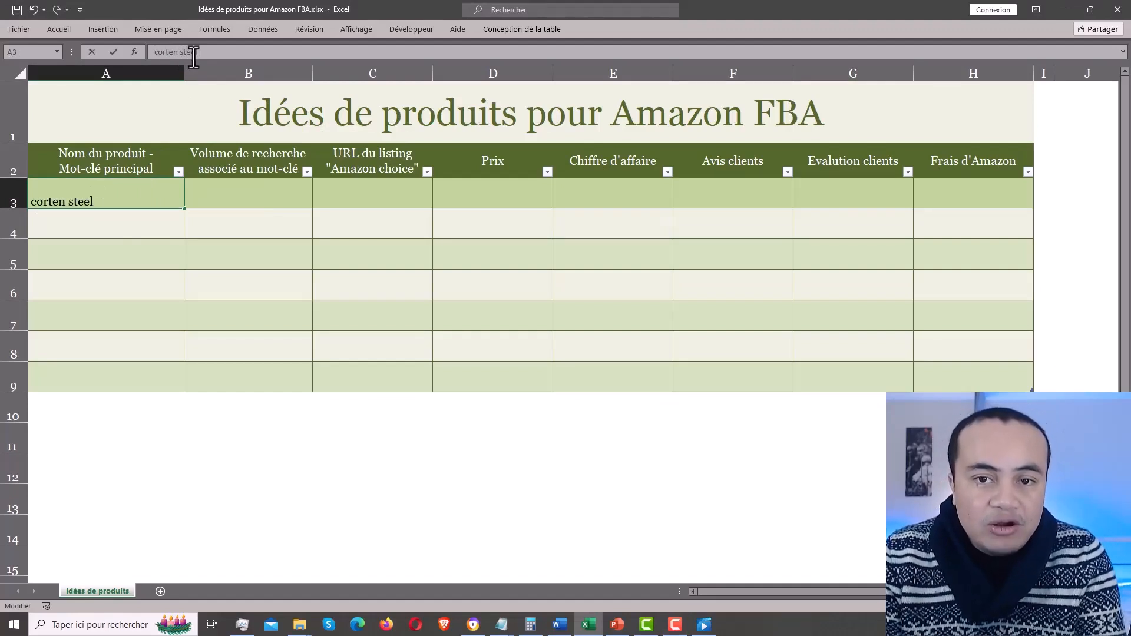
{"action": "type", "text": " garden fire"}
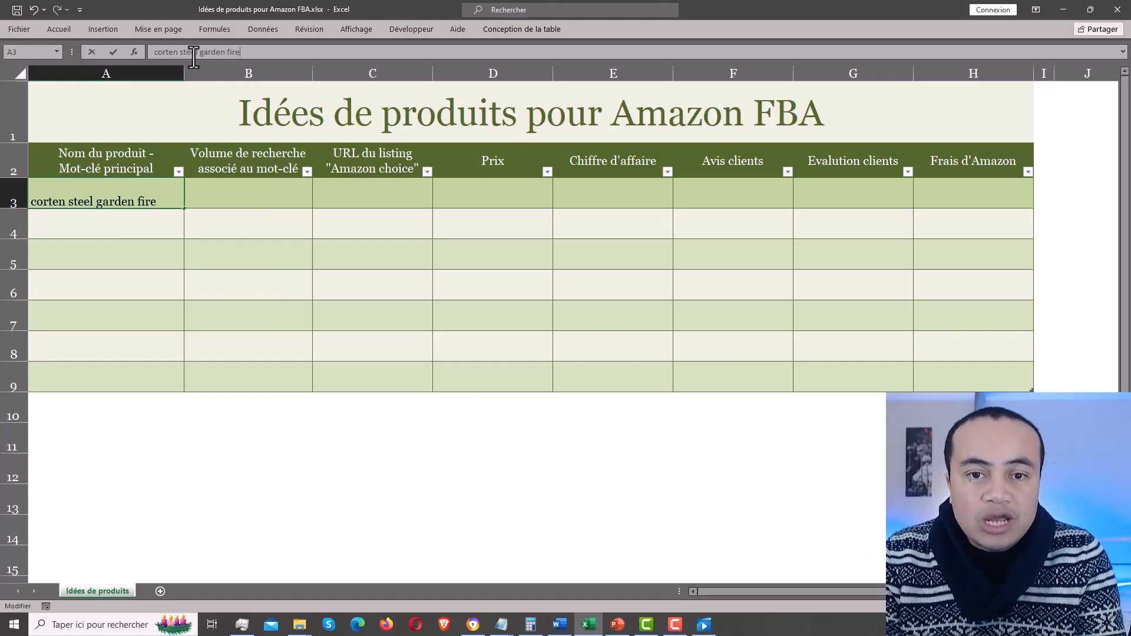
{"action": "key", "text": "Return"}
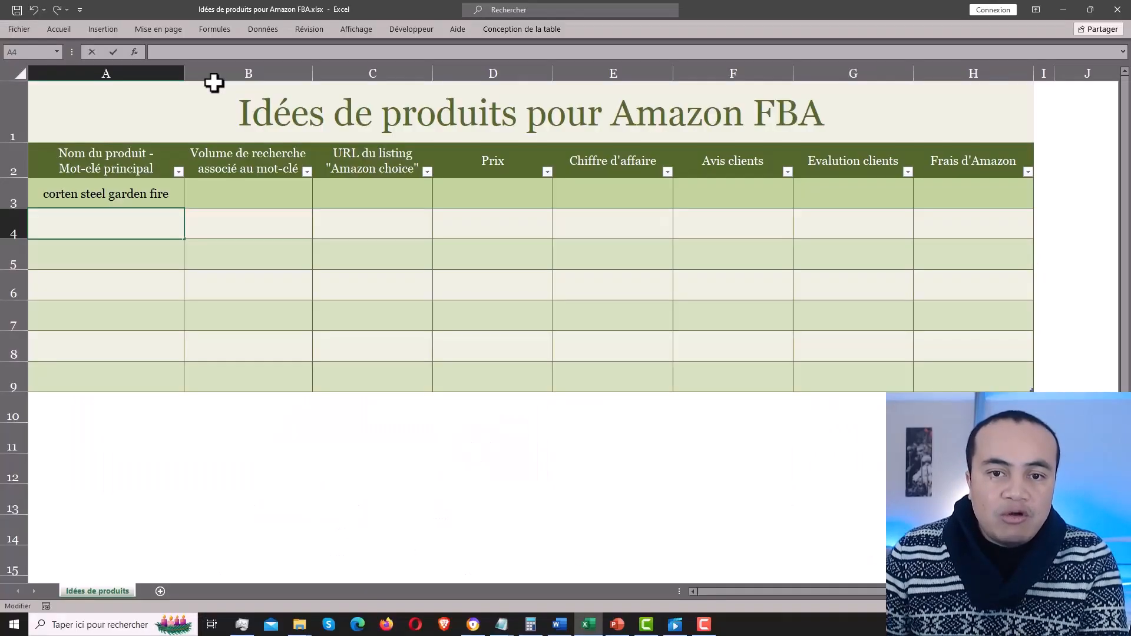
{"action": "type", "text": "Planter"}
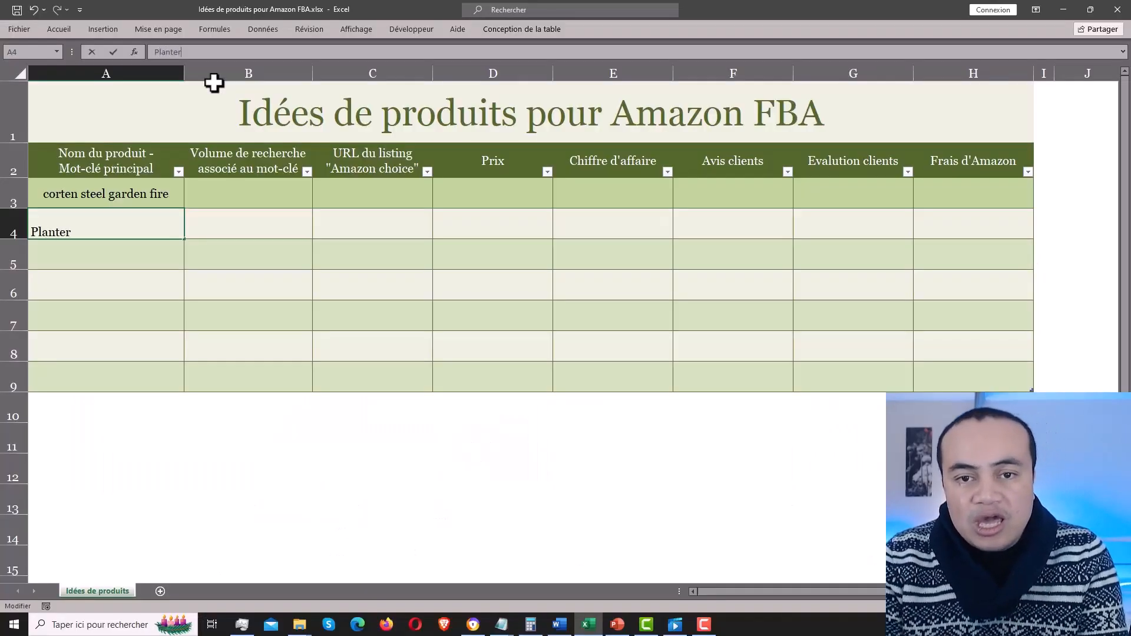
{"action": "key", "text": "Return"}
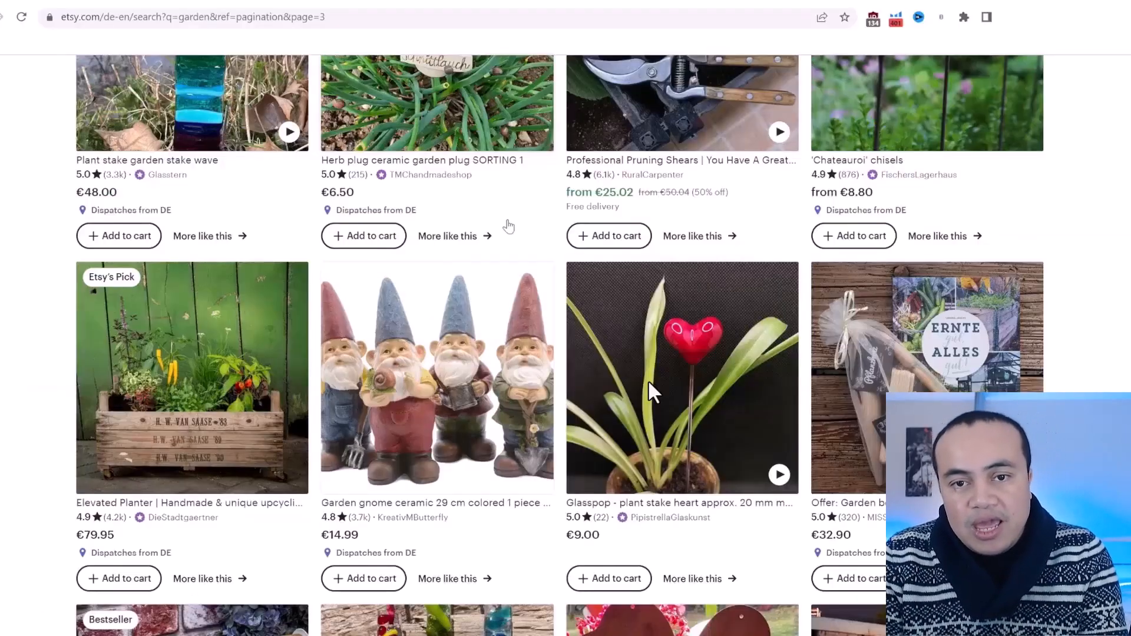
Step: Switch to Etsy and look through page 3 of the "garden" search results for more outdoor product ideas
{"action": "scroll", "coordinate": [647, 380], "scroll_direction": "down", "scroll_amount": 5}
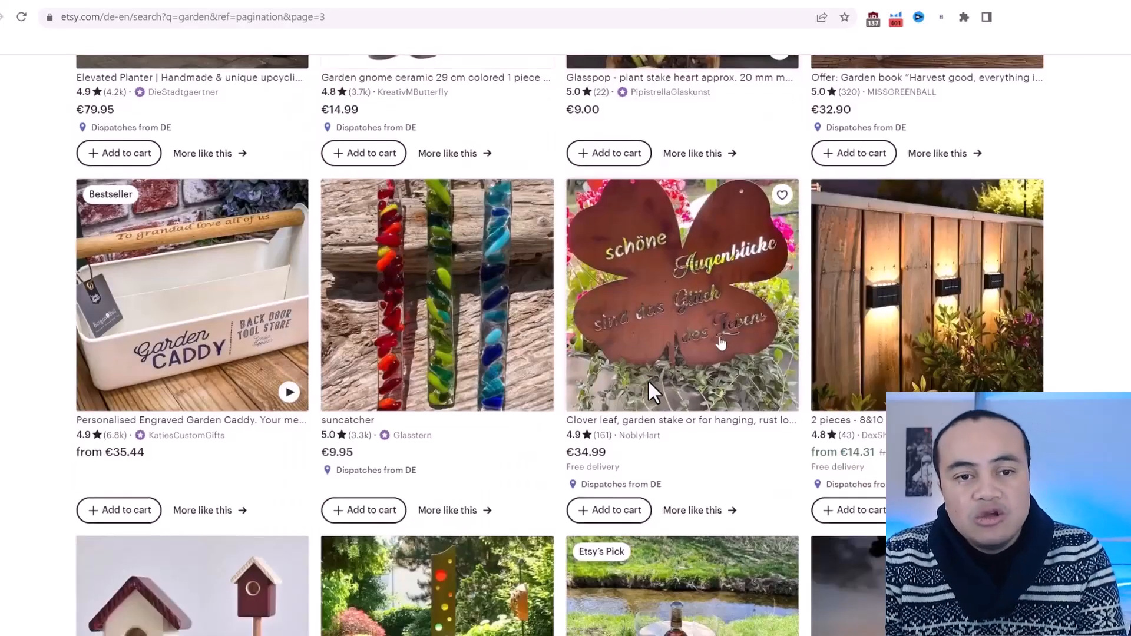
{"action": "scroll", "coordinate": [651, 391], "scroll_direction": "down", "scroll_amount": 2}
{"action": "scroll", "coordinate": [651, 391], "scroll_direction": "down", "scroll_amount": 4}
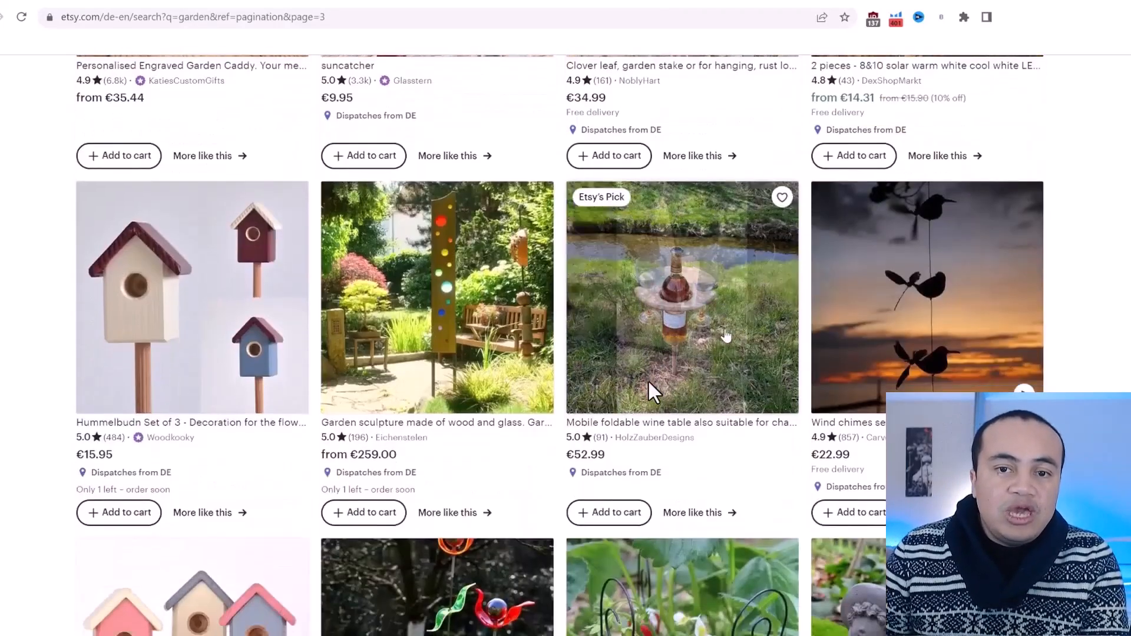
{"action": "scroll", "coordinate": [651, 390], "scroll_direction": "down", "scroll_amount": 4}
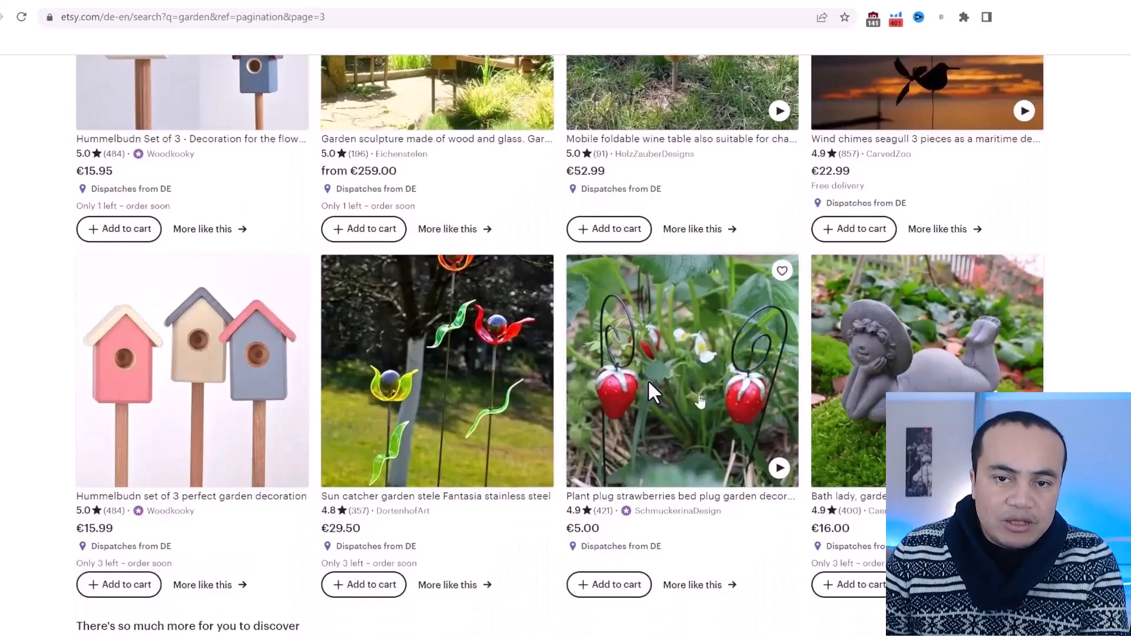
{"action": "scroll", "coordinate": [650, 391], "scroll_direction": "down", "scroll_amount": 3}
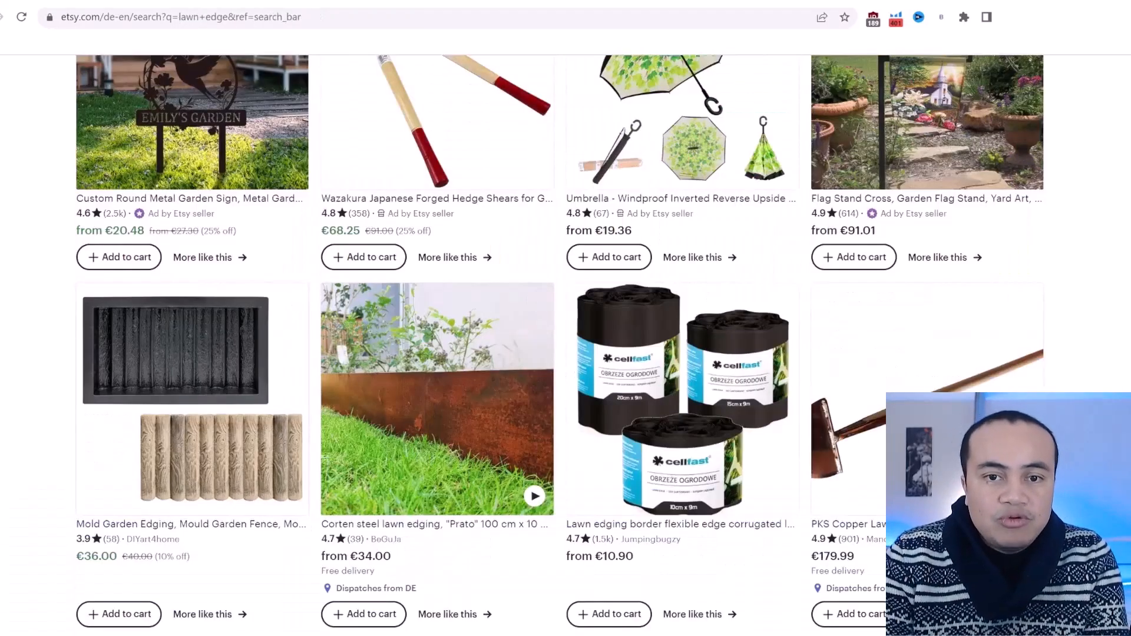
Step: Add "Lawn edge" in A5 and "Grennhouse" in A6 to the product keyword column of the Excel sheet
{"action": "mouse_move", "coordinate": [429, 451]}
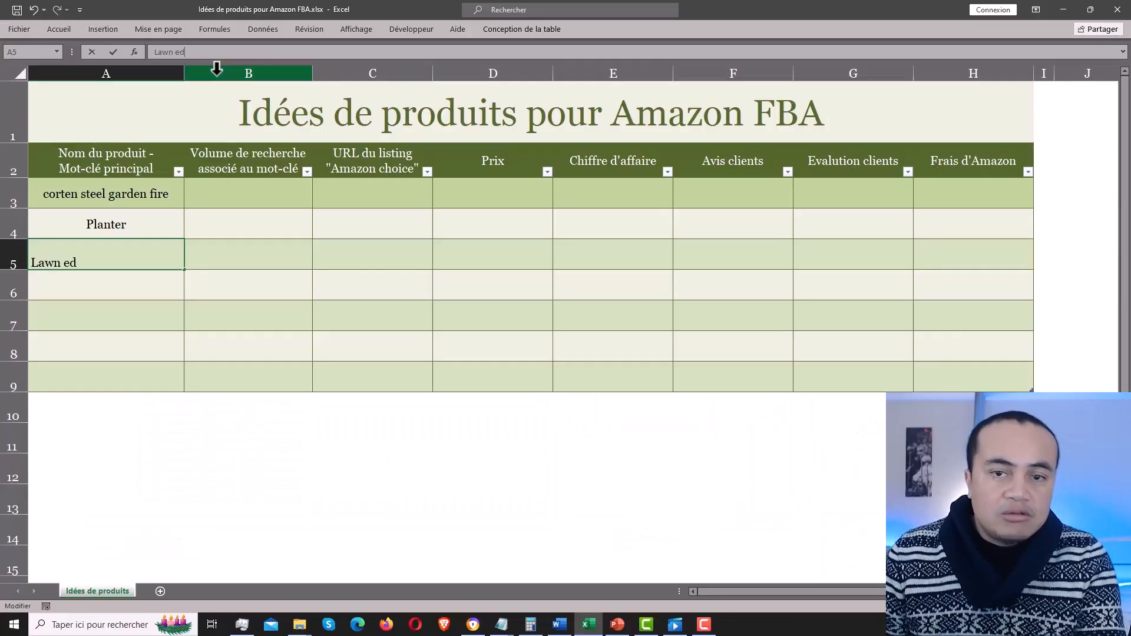
{"action": "type", "text": "ge"}
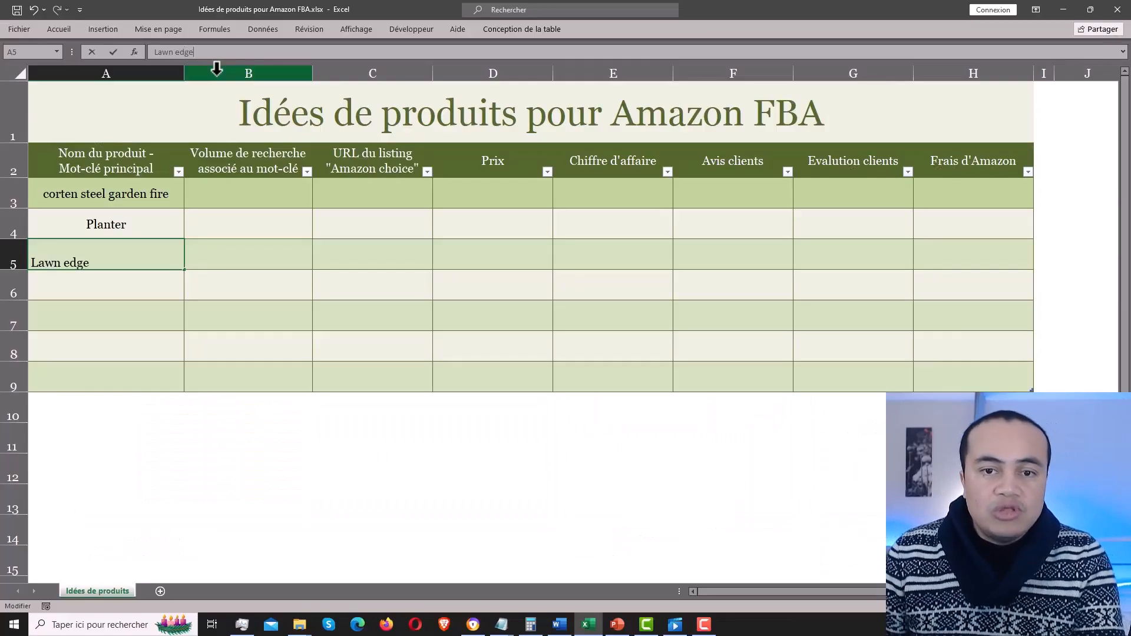
{"action": "key", "text": "Return"}
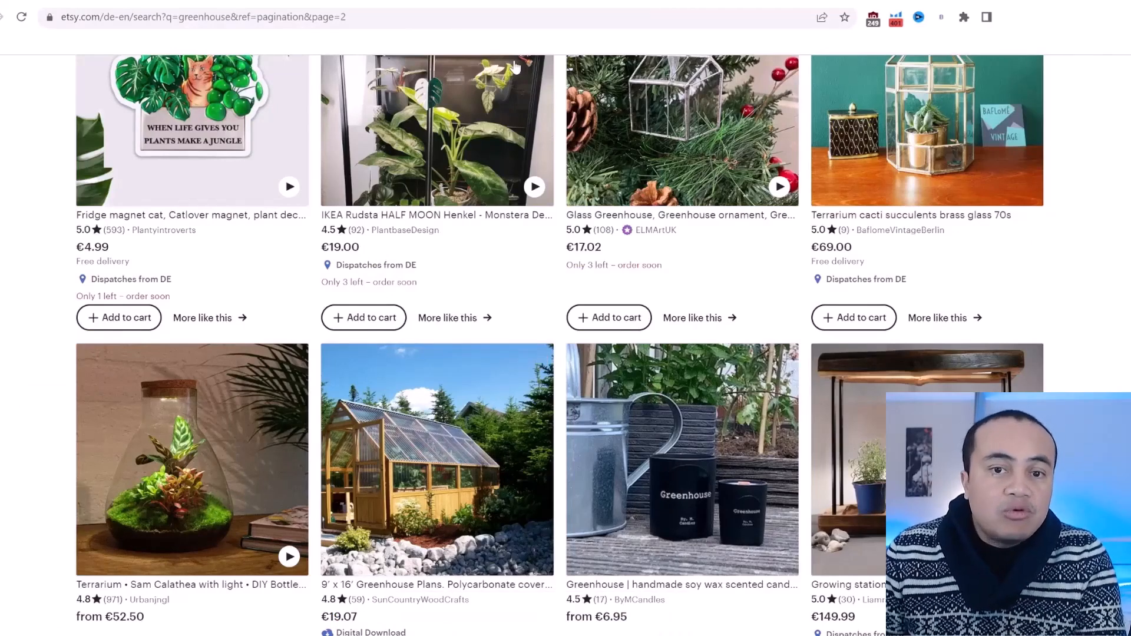
{"action": "type", "text": "Grennhouse"}
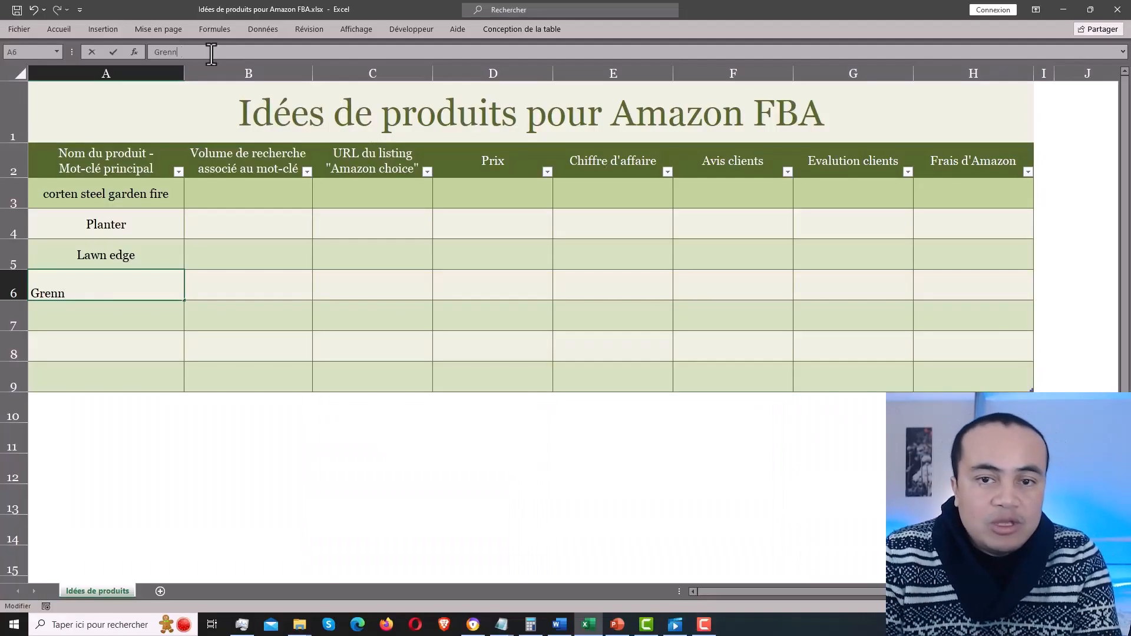
{"action": "key", "text": "Return"}
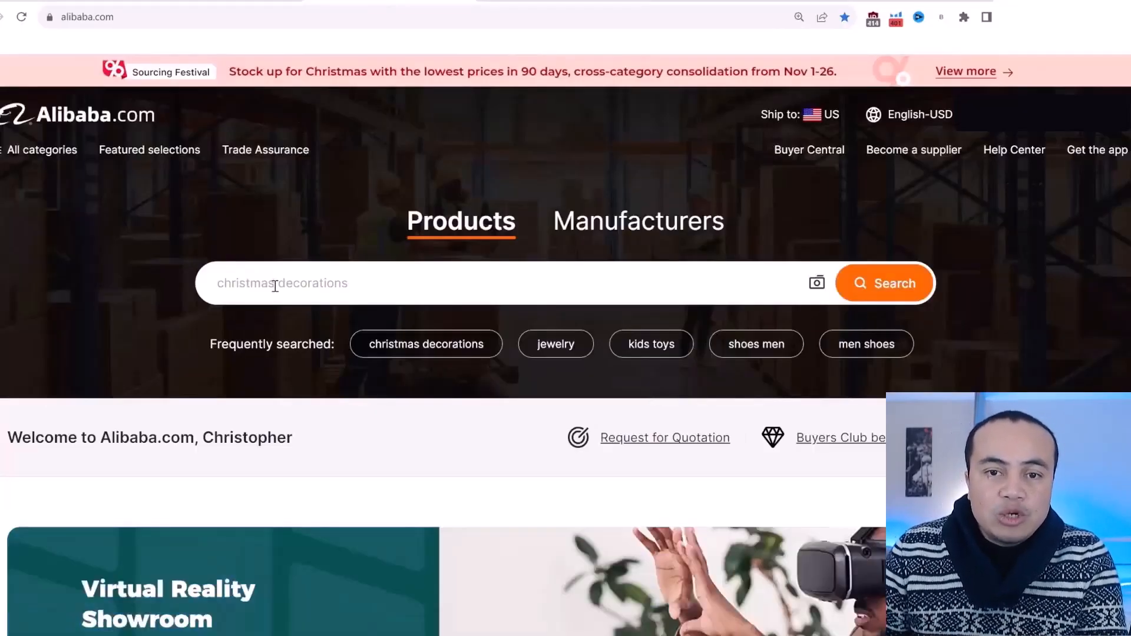
Step: Search the products on Alibaba for "kids sport"
{"action": "left_click", "coordinate": [274, 286]}
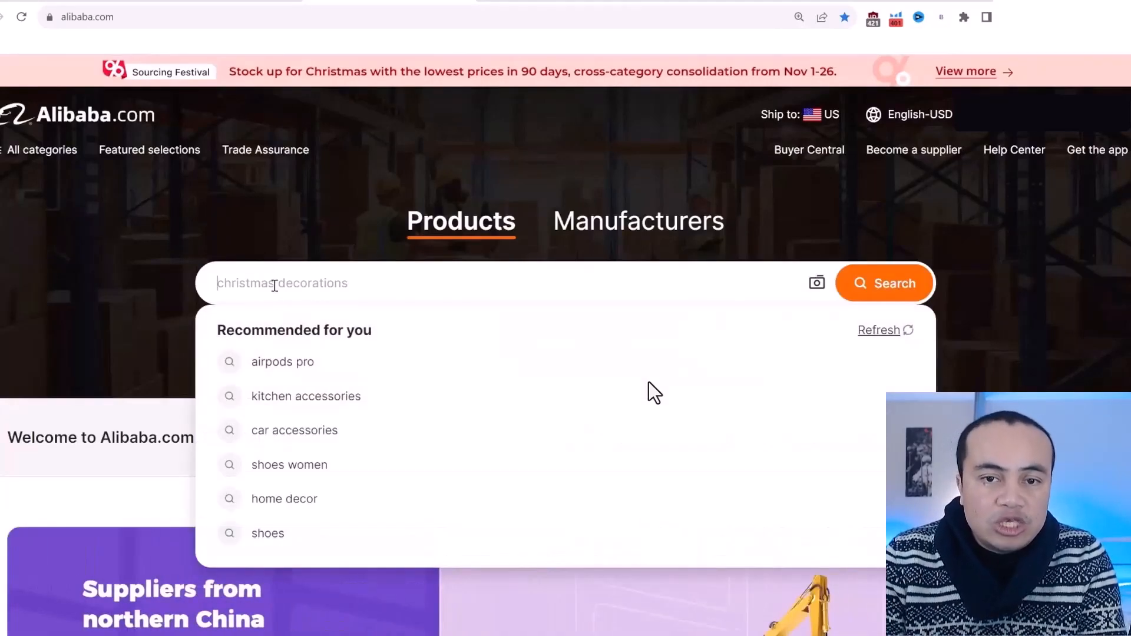
{"action": "type", "text": "kids sport"}
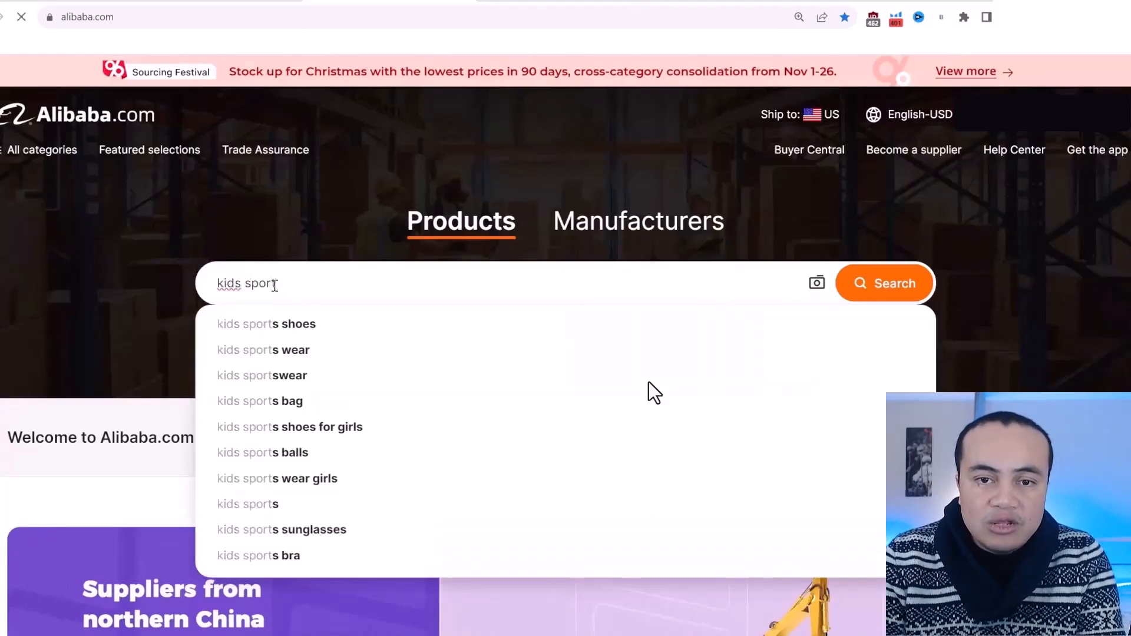
{"action": "key", "text": "Return"}
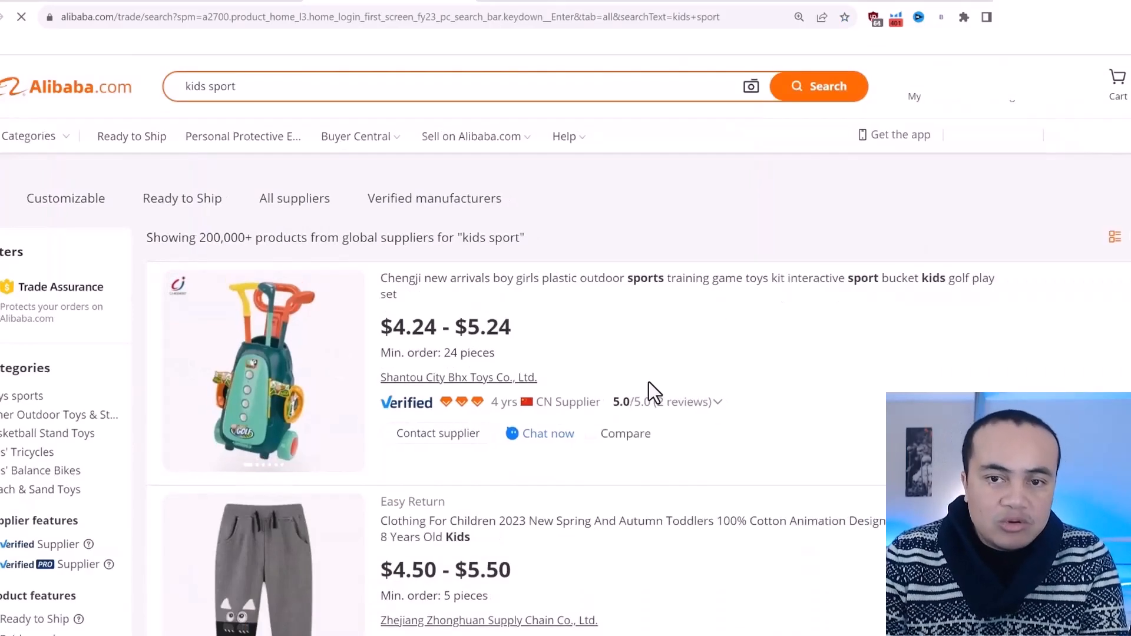
Step: Review the "kids sport" listings on Alibaba, checking product types, prices and minimum orders for promising ideas
{"action": "scroll", "coordinate": [651, 392], "scroll_direction": "down", "scroll_amount": 5}
{"action": "scroll", "coordinate": [653, 392], "scroll_direction": "down", "scroll_amount": 2}
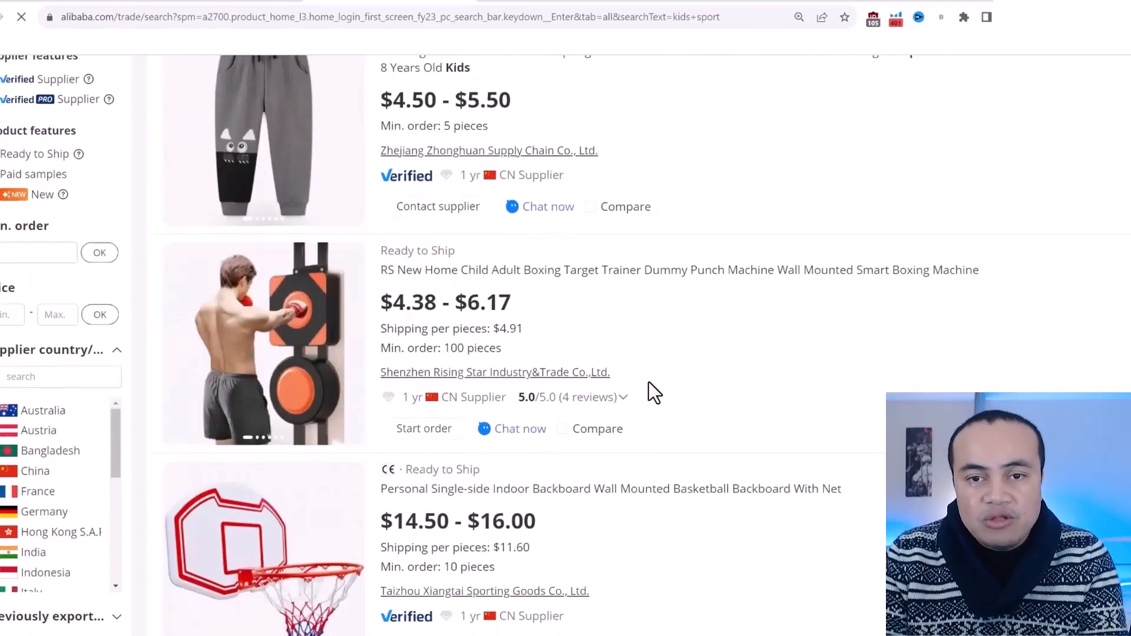
{"action": "scroll", "coordinate": [654, 391], "scroll_direction": "down", "scroll_amount": 1}
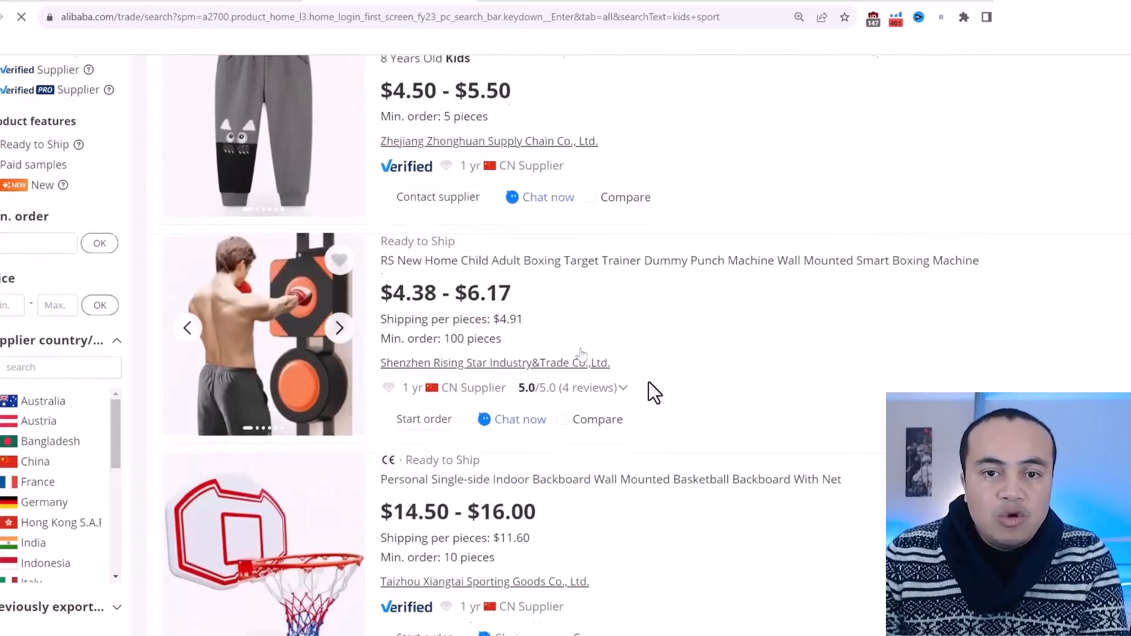
{"action": "scroll", "coordinate": [653, 392], "scroll_direction": "down", "scroll_amount": 2}
{"action": "scroll", "coordinate": [653, 391], "scroll_direction": "down", "scroll_amount": 2}
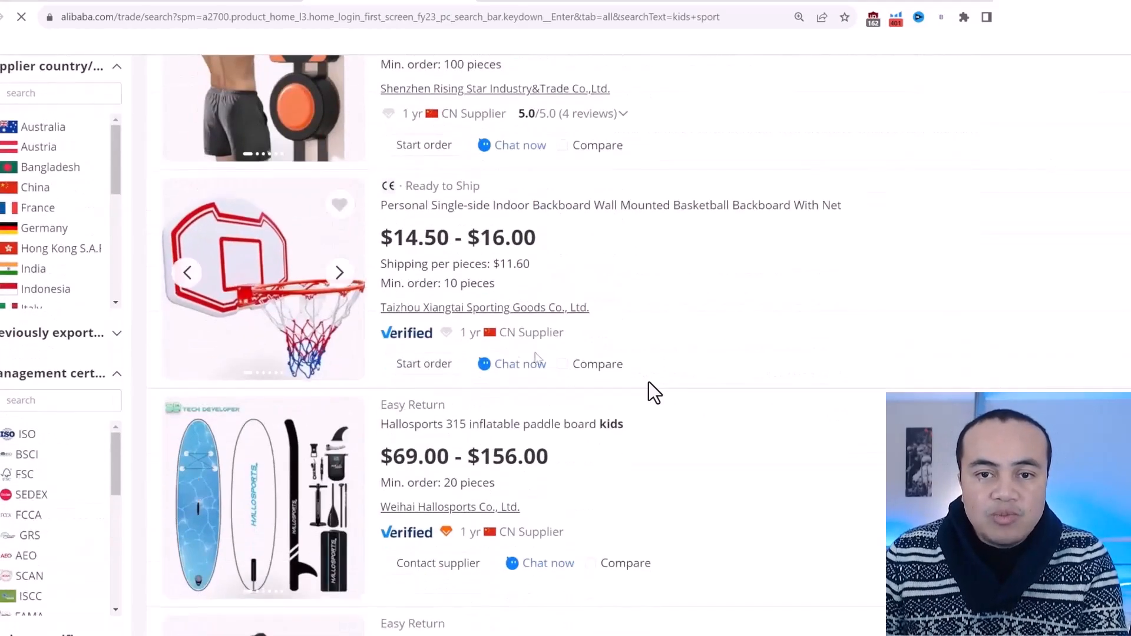
{"action": "scroll", "coordinate": [654, 392], "scroll_direction": "down", "scroll_amount": 2}
{"action": "scroll", "coordinate": [654, 392], "scroll_direction": "down", "scroll_amount": 2}
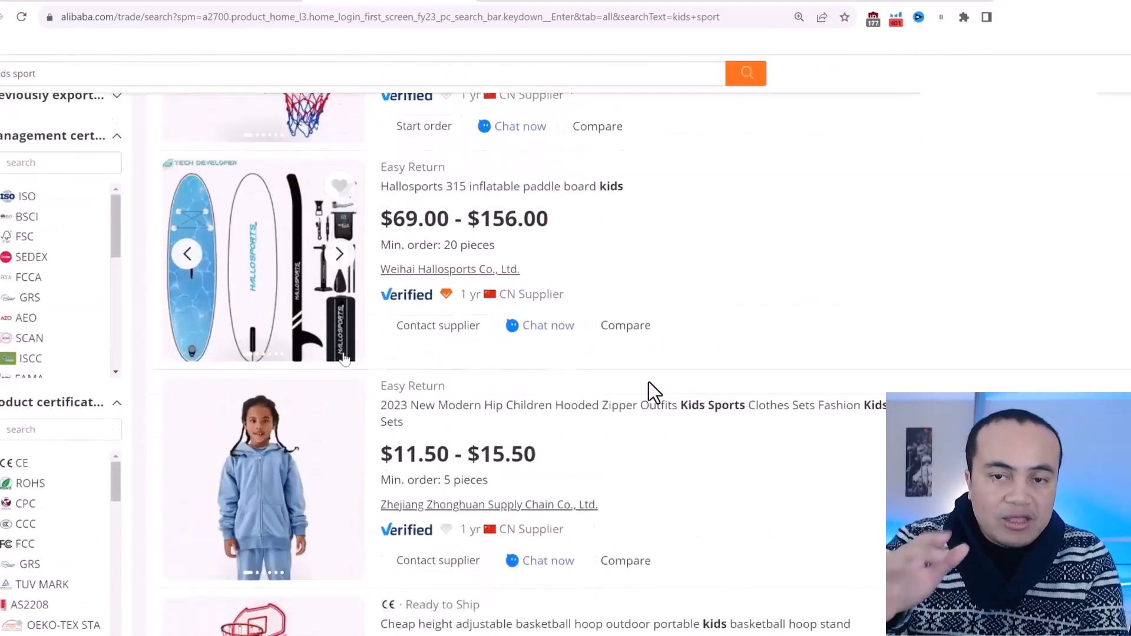
{"action": "scroll", "coordinate": [654, 391], "scroll_direction": "down", "scroll_amount": 12}
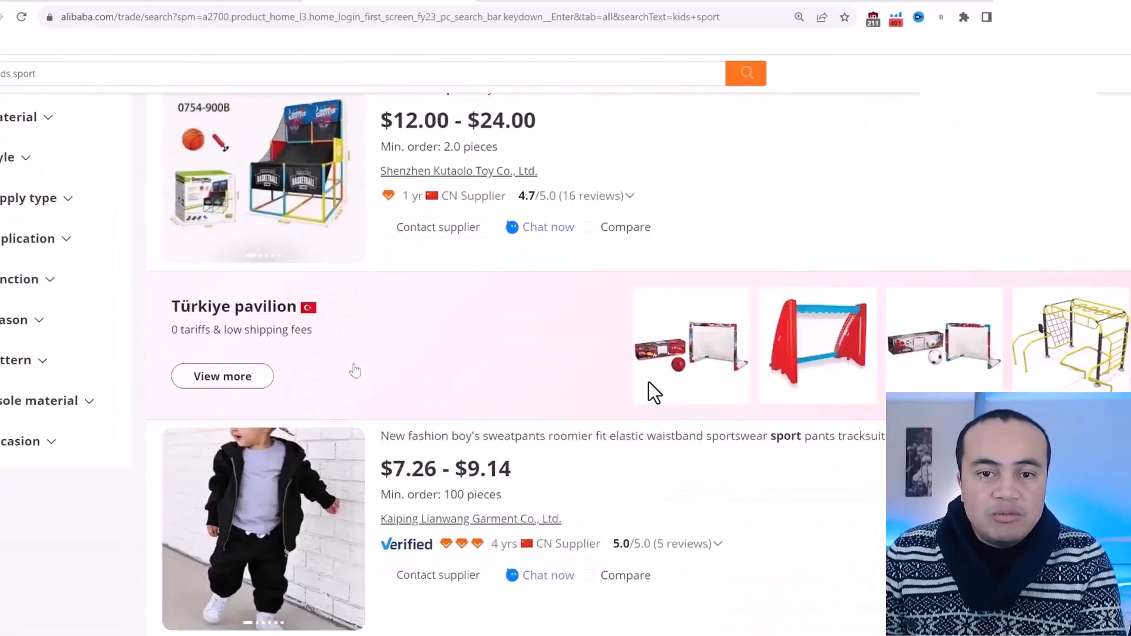
{"action": "scroll", "coordinate": [654, 391], "scroll_direction": "down", "scroll_amount": 10}
{"action": "scroll", "coordinate": [654, 392], "scroll_direction": "up", "scroll_amount": 5}
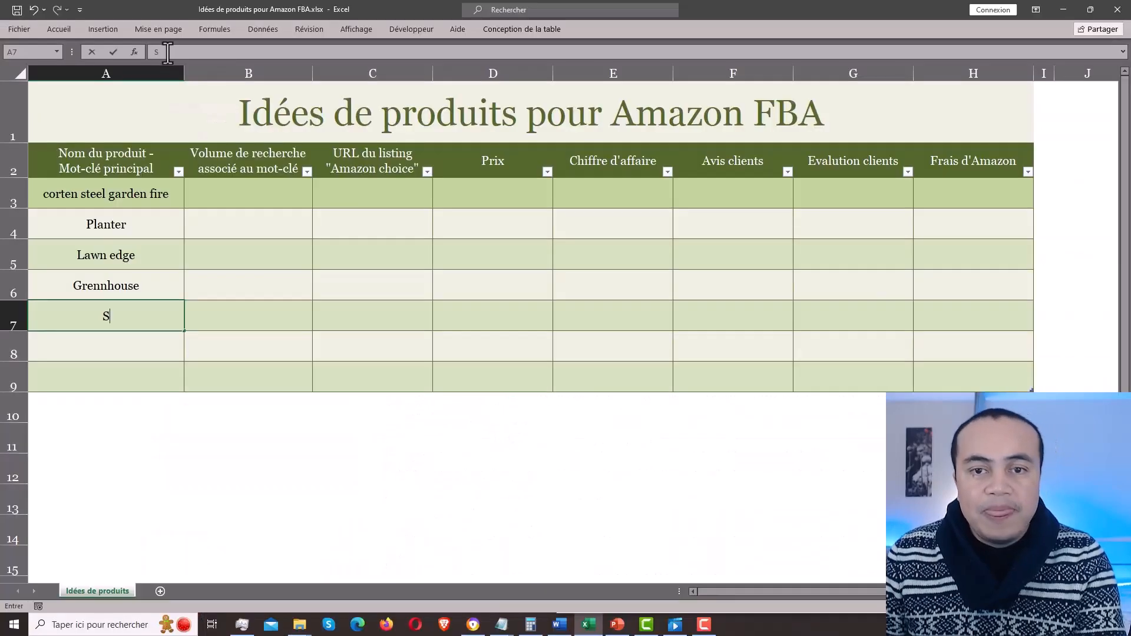
Step: Enter "Soccer goal for kids" in A7 of the Excel product keyword column
{"action": "type", "text": "occ"}
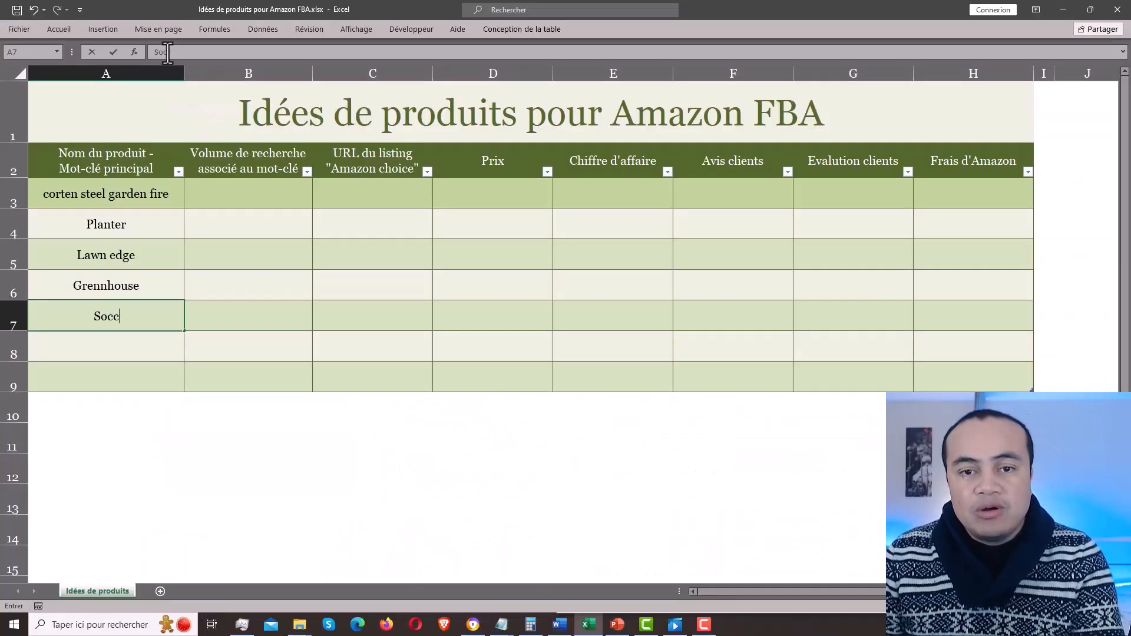
{"action": "type", "text": "er goal for kids"}
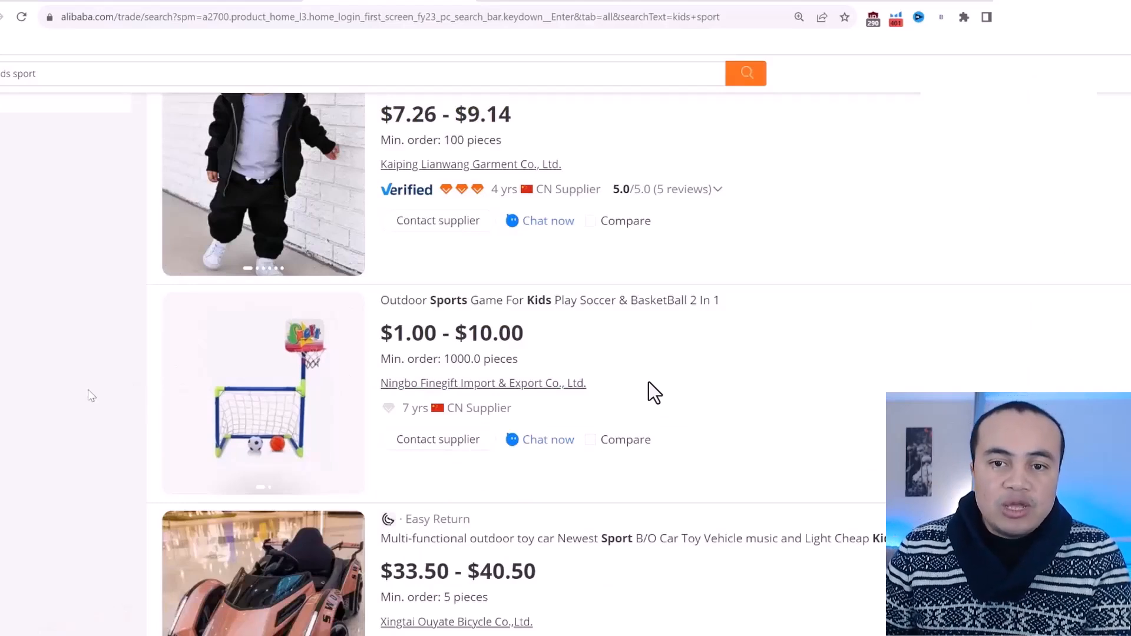
Step: Open the Alibaba profile of Ningbo Finegift Import & Export, the 2-in-1 soccer and basketball game's supplier, and display all its product categories
{"action": "left_click", "coordinate": [469, 384]}
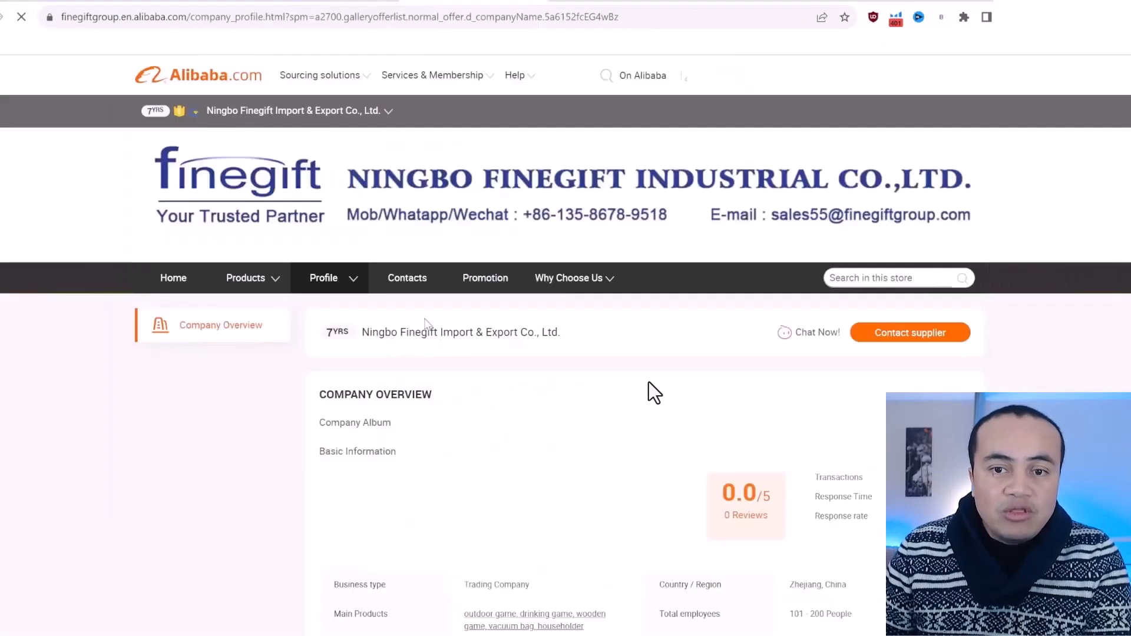
{"action": "mouse_move", "coordinate": [269, 286]}
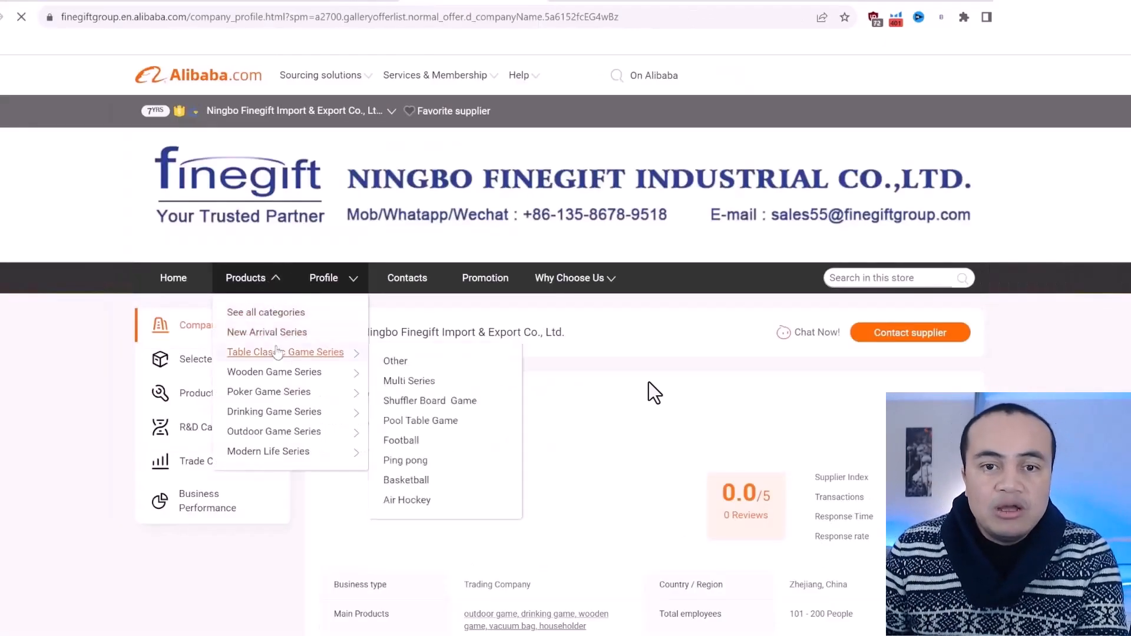
{"action": "left_click", "coordinate": [273, 313]}
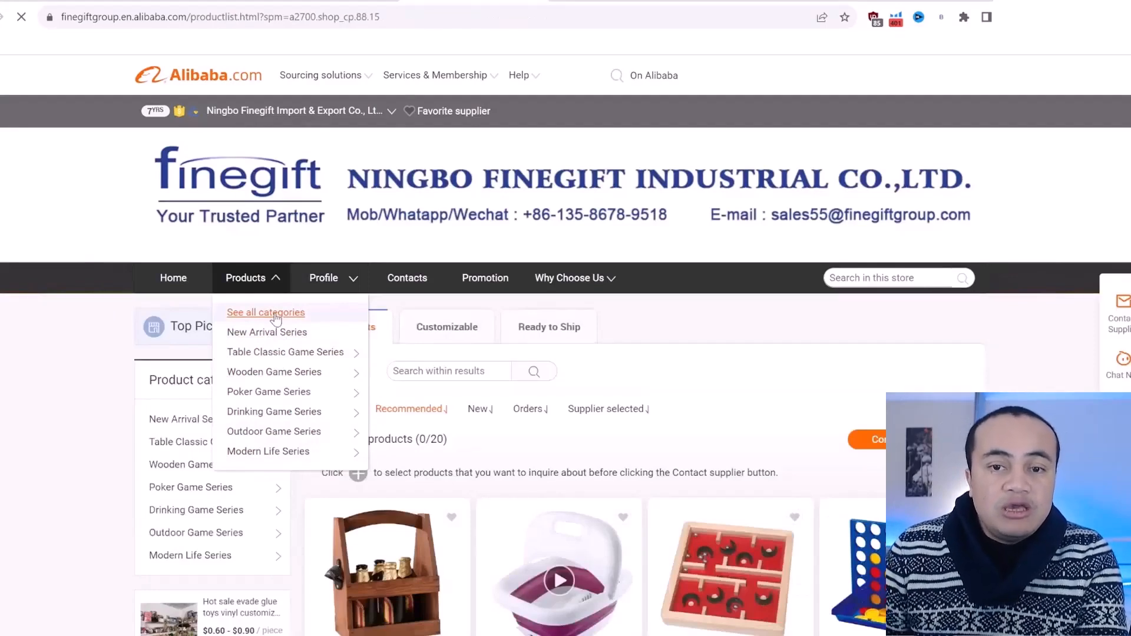
Step: Browse the supplier's full product list for further game and outdoor product ideas, including their prices and minimum orders
{"action": "scroll", "coordinate": [651, 391], "scroll_direction": "down", "scroll_amount": 10}
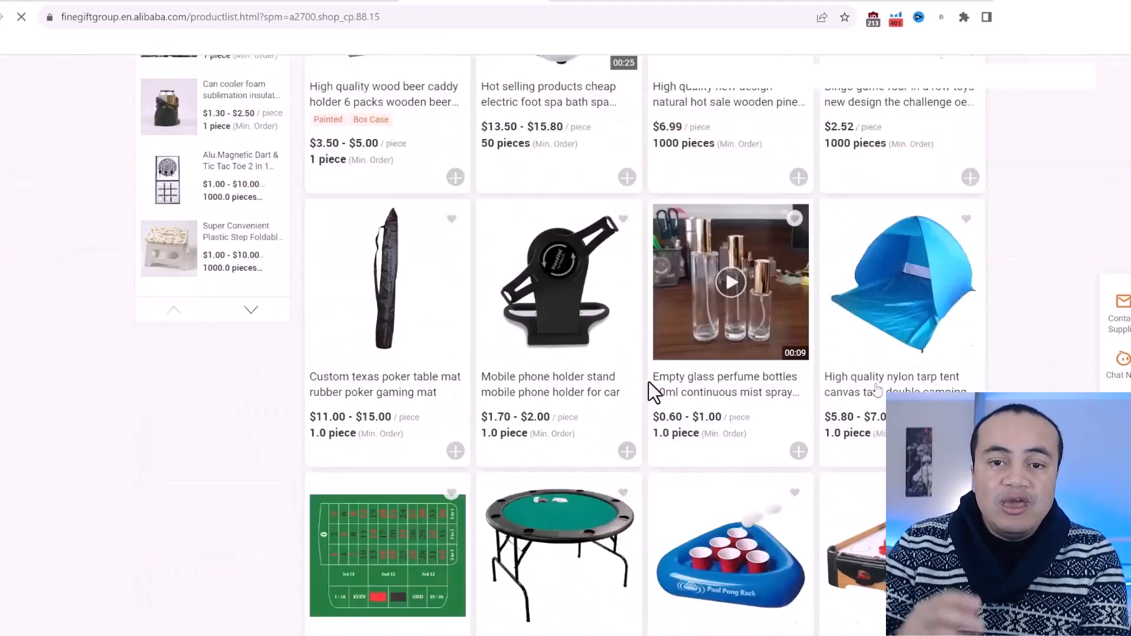
{"action": "scroll", "coordinate": [654, 393], "scroll_direction": "down", "scroll_amount": 7}
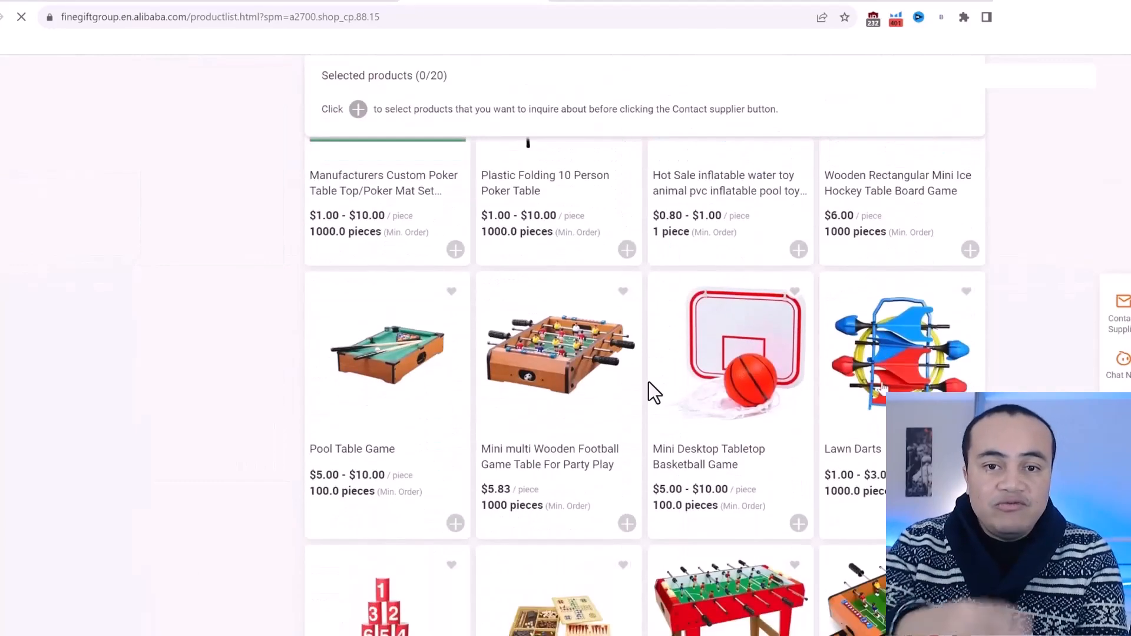
{"action": "scroll", "coordinate": [654, 393], "scroll_direction": "down", "scroll_amount": 1}
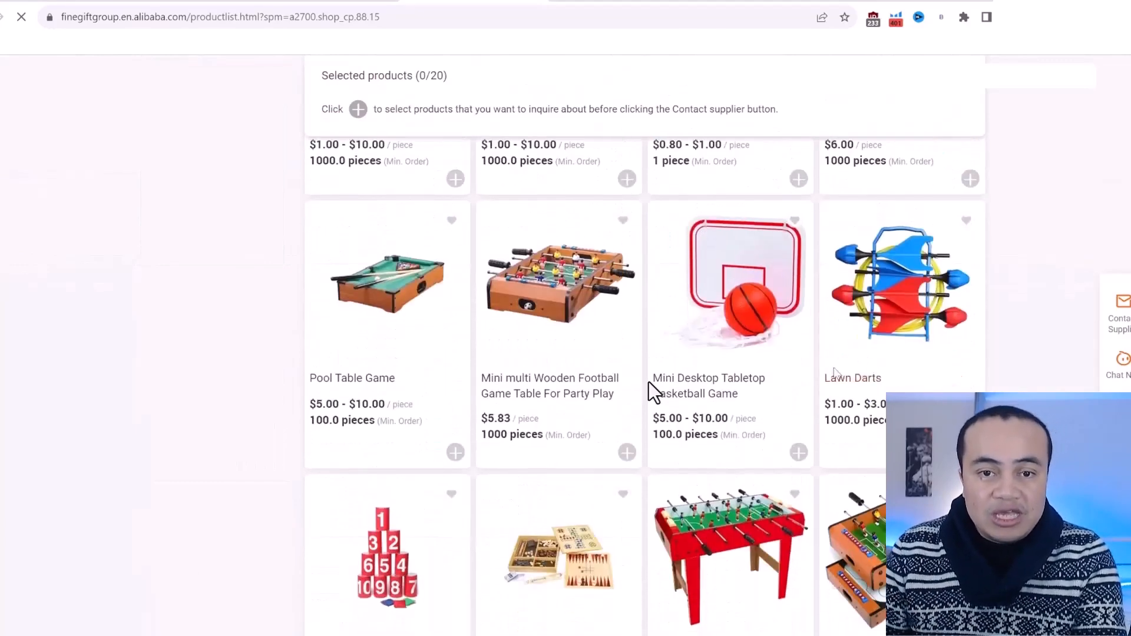
{"action": "scroll", "coordinate": [654, 393], "scroll_direction": "down", "scroll_amount": 4}
{"action": "scroll", "coordinate": [654, 393], "scroll_direction": "down", "scroll_amount": 5}
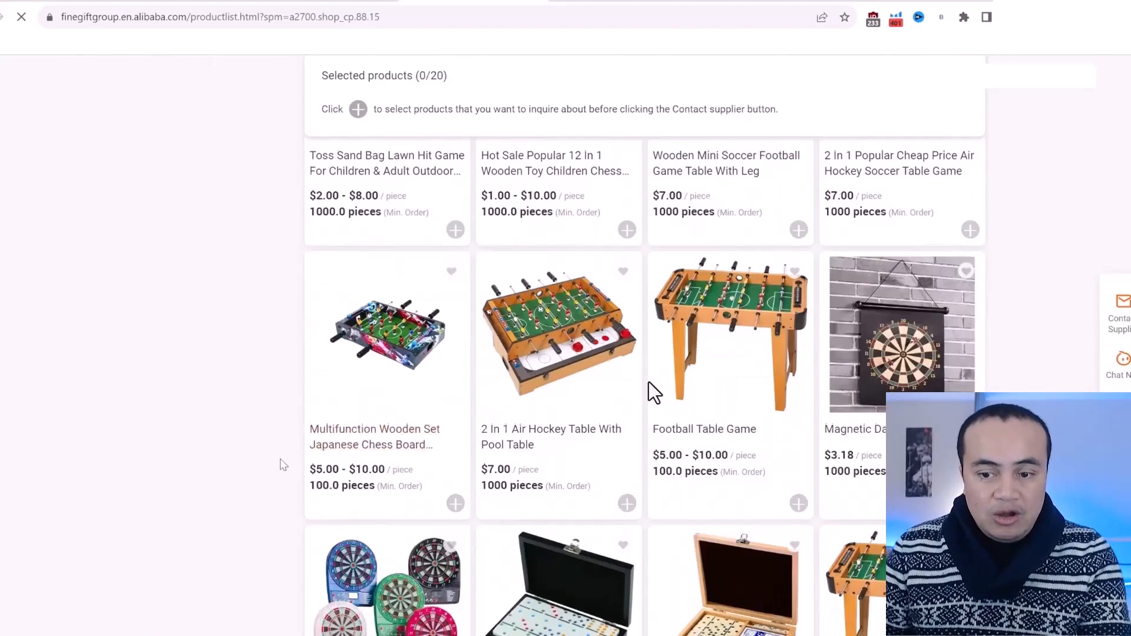
{"action": "scroll", "coordinate": [654, 393], "scroll_direction": "up", "scroll_amount": 5}
{"action": "scroll", "coordinate": [654, 392], "scroll_direction": "up", "scroll_amount": 8}
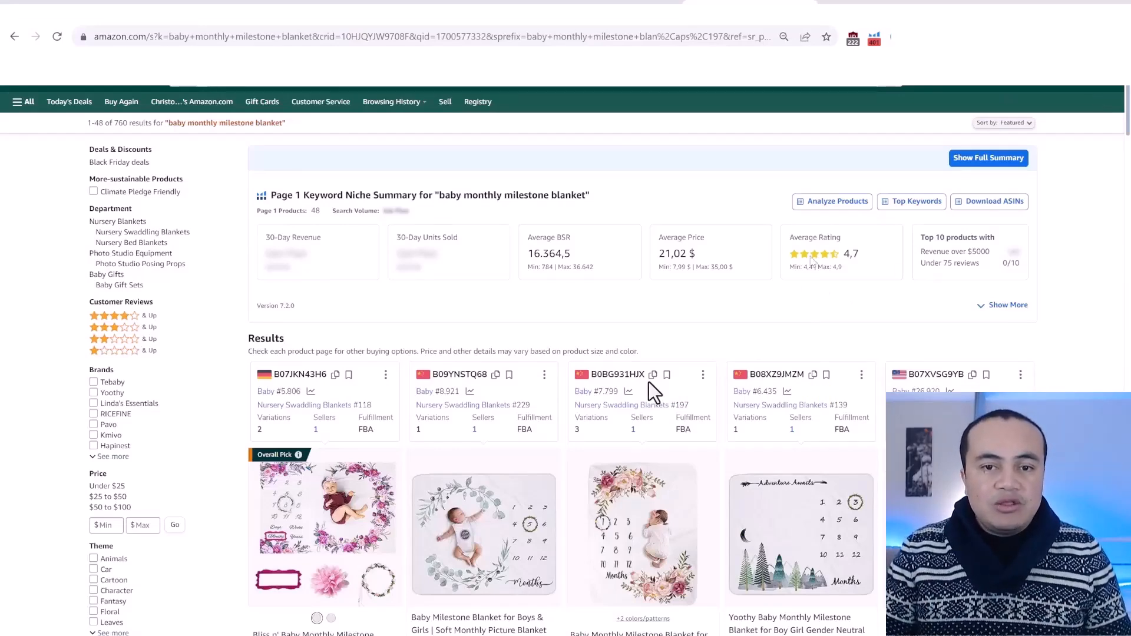
Step: Review the first page of Amazon's "baby monthly milestone blanket" results, comparing designs, prices, review counts and recent purchases
{"action": "scroll", "coordinate": [811, 261], "scroll_direction": "down", "scroll_amount": 2}
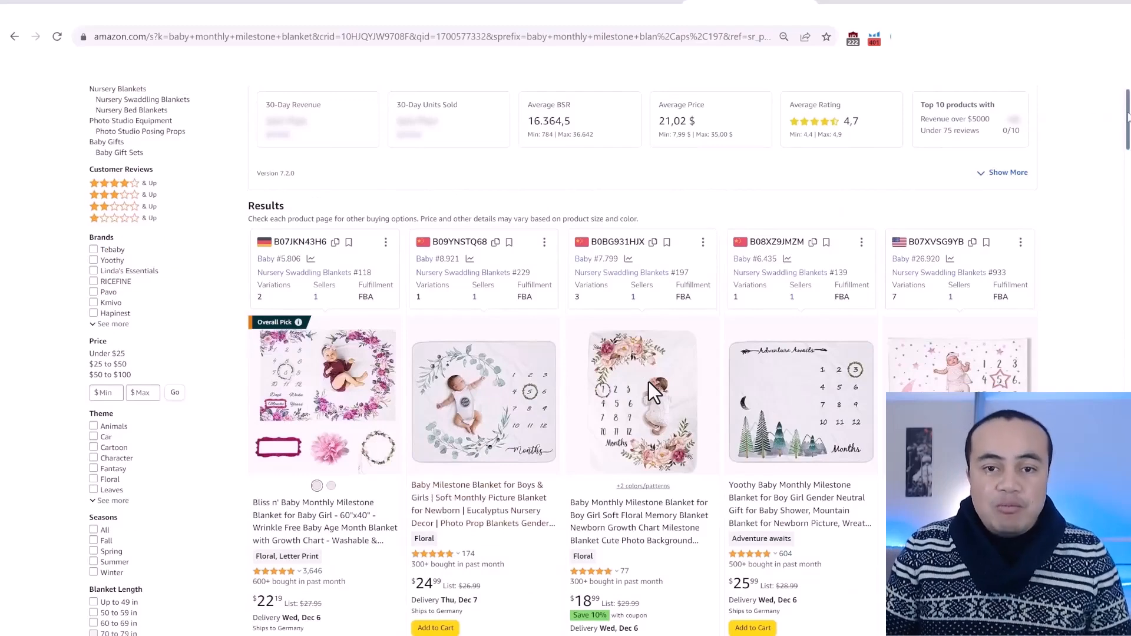
{"action": "left_click_drag", "start_coordinate": [1127, 116], "coordinate": [1126, 268]}
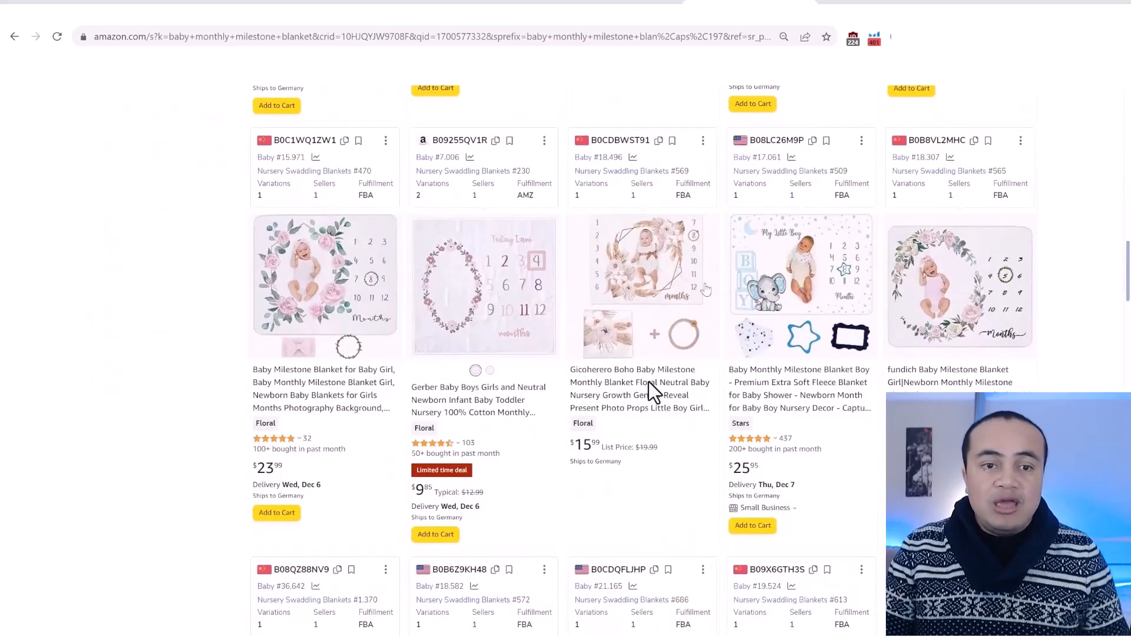
{"action": "left_click_drag", "start_coordinate": [1126, 254], "coordinate": [1126, 289]}
{"action": "scroll", "coordinate": [649, 383], "scroll_direction": "down", "scroll_amount": 10}
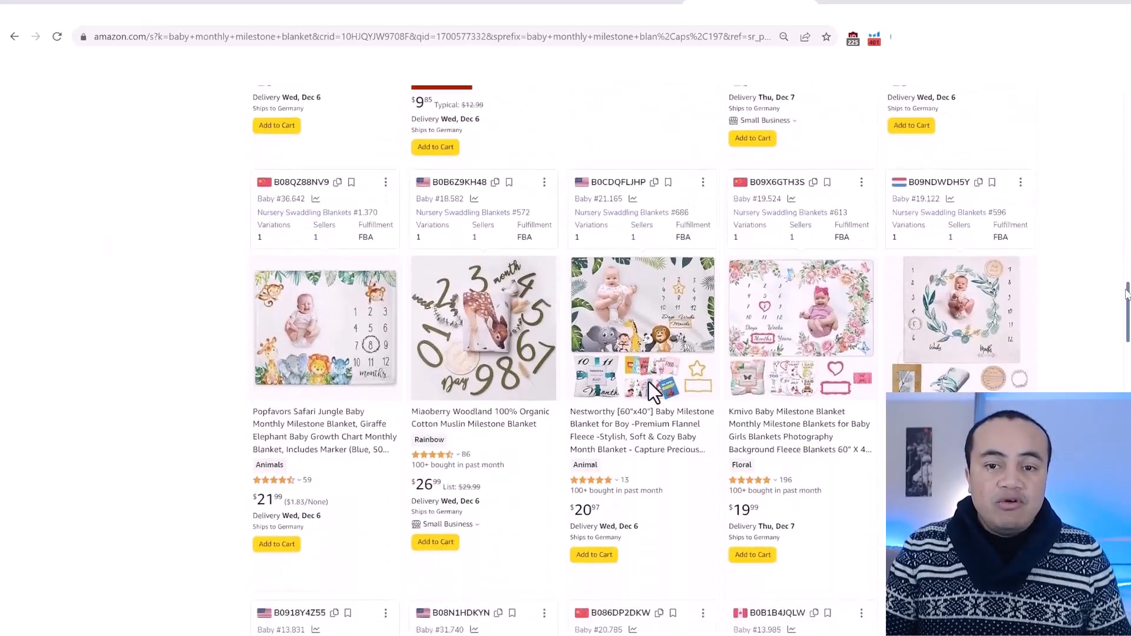
{"action": "scroll", "coordinate": [648, 381], "scroll_direction": "down", "scroll_amount": 3}
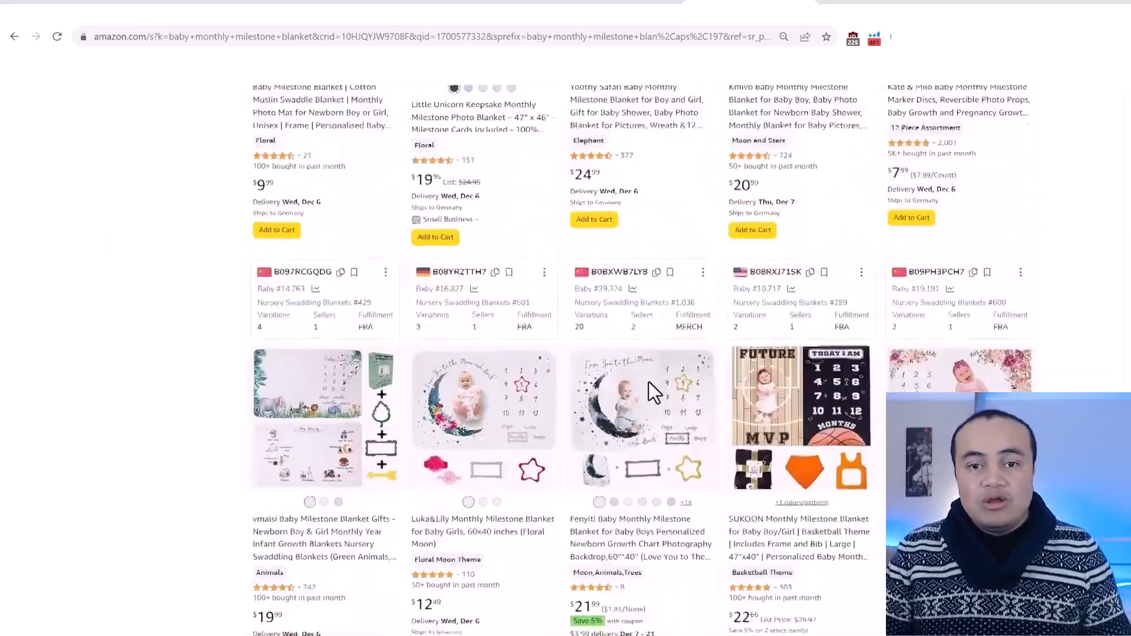
{"action": "scroll", "coordinate": [648, 382], "scroll_direction": "up", "scroll_amount": 5}
{"action": "scroll", "coordinate": [649, 382], "scroll_direction": "down", "scroll_amount": 9}
{"action": "scroll", "coordinate": [649, 382], "scroll_direction": "down", "scroll_amount": 11}
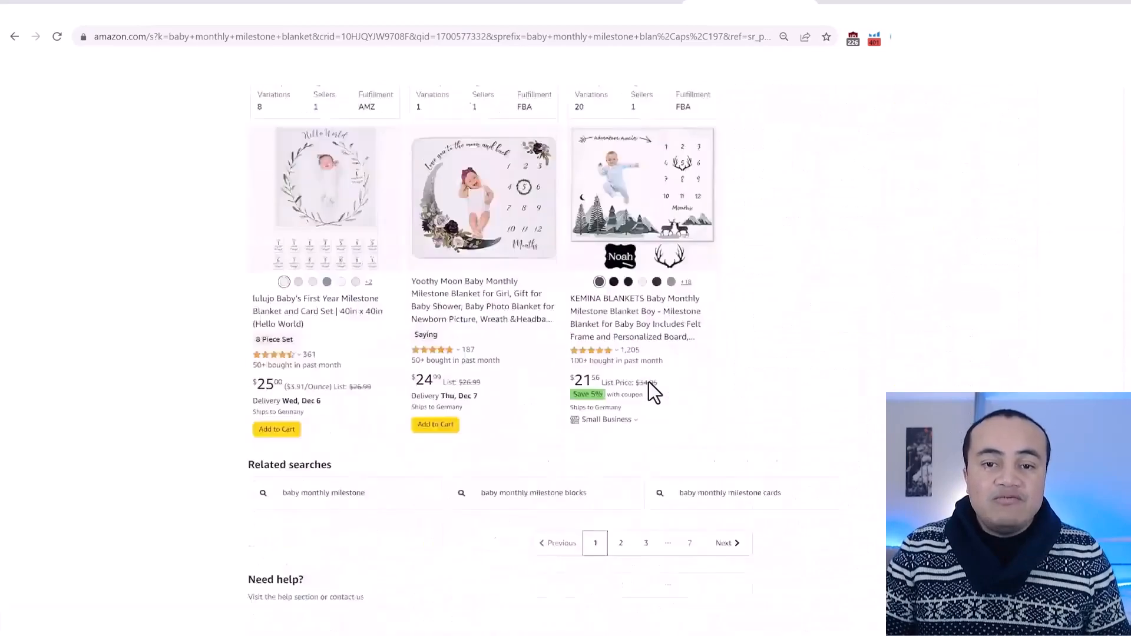
Step: Open the second page of the "baby monthly milestone blanket" results and compare its designs, prices and recent purchases
{"action": "left_click", "coordinate": [620, 346]}
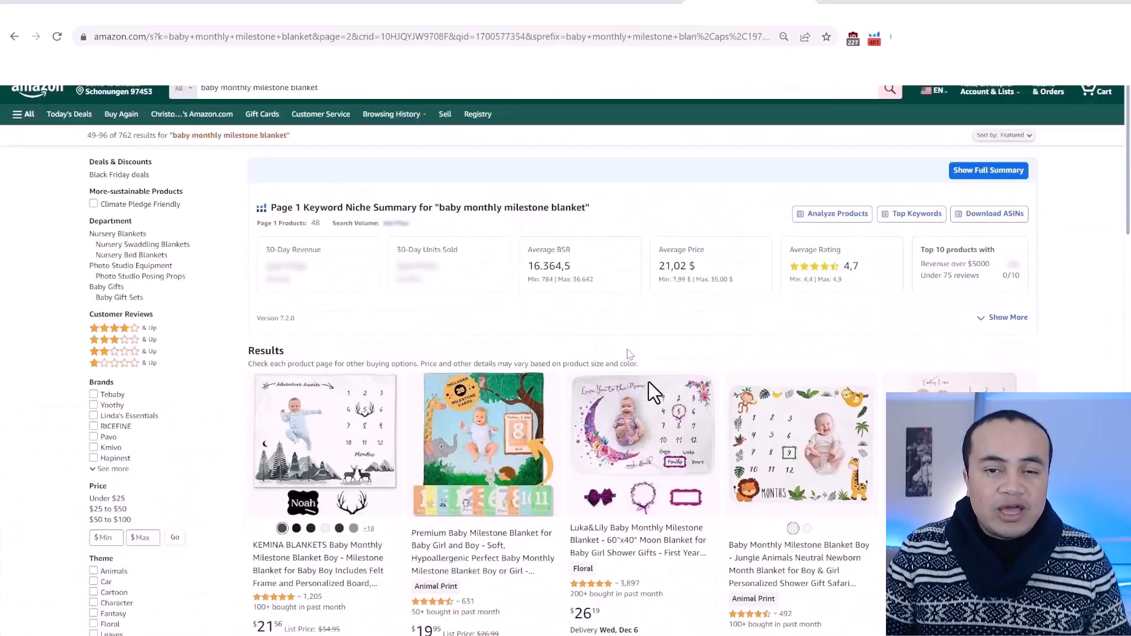
{"action": "scroll", "coordinate": [648, 383], "scroll_direction": "down", "scroll_amount": 5}
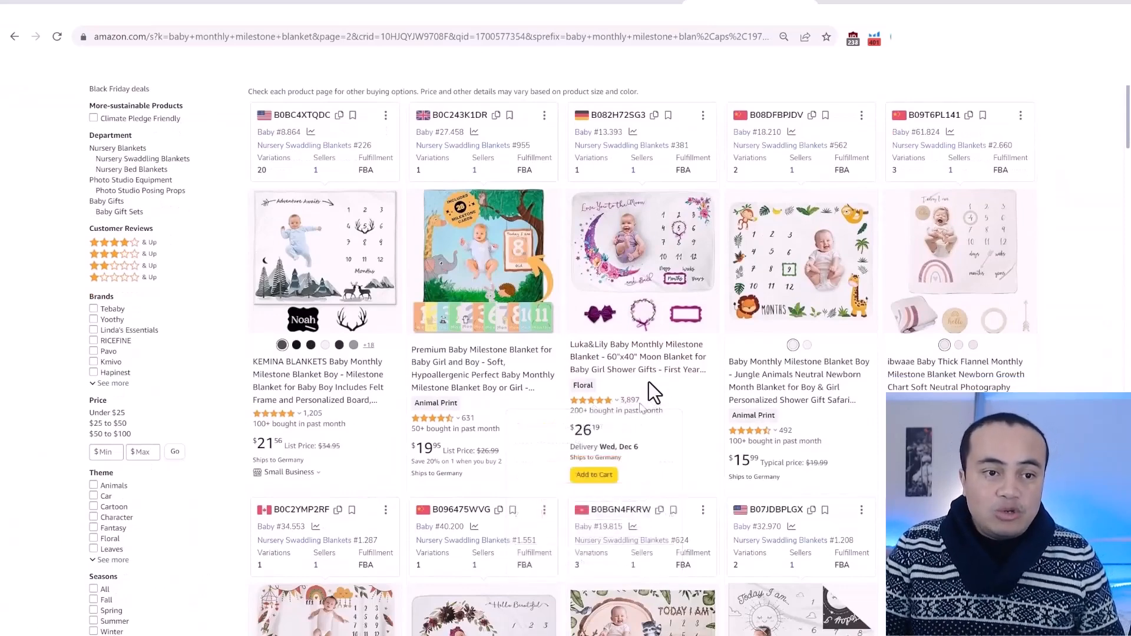
{"action": "scroll", "coordinate": [648, 382], "scroll_direction": "down", "scroll_amount": 5}
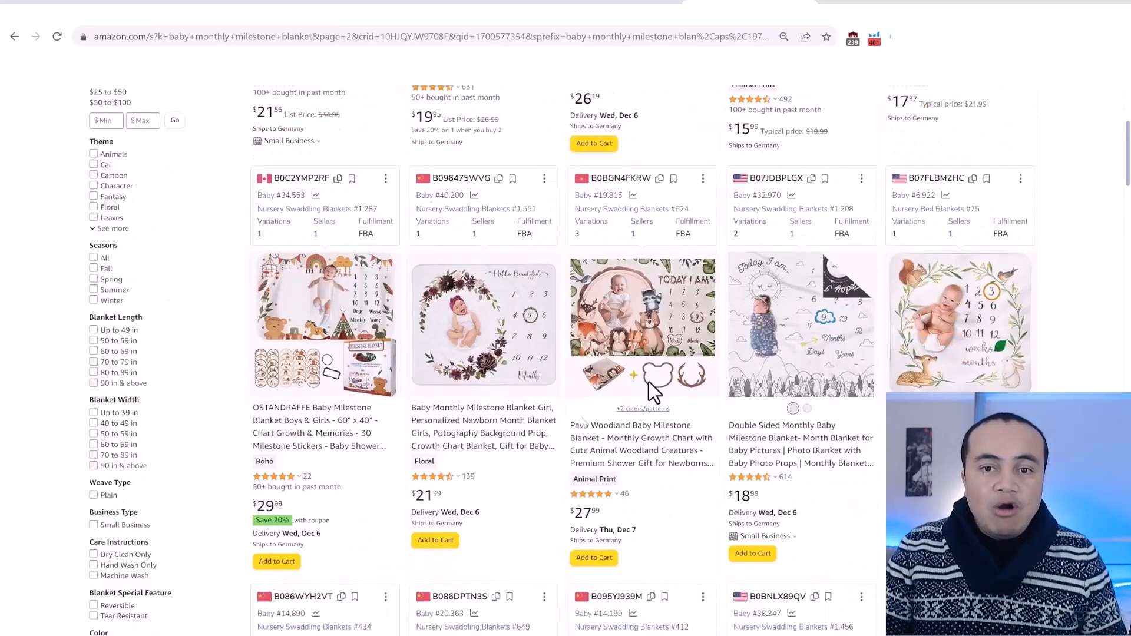
{"action": "scroll", "coordinate": [649, 381], "scroll_direction": "down", "scroll_amount": 1}
{"action": "scroll", "coordinate": [649, 381], "scroll_direction": "down", "scroll_amount": 2}
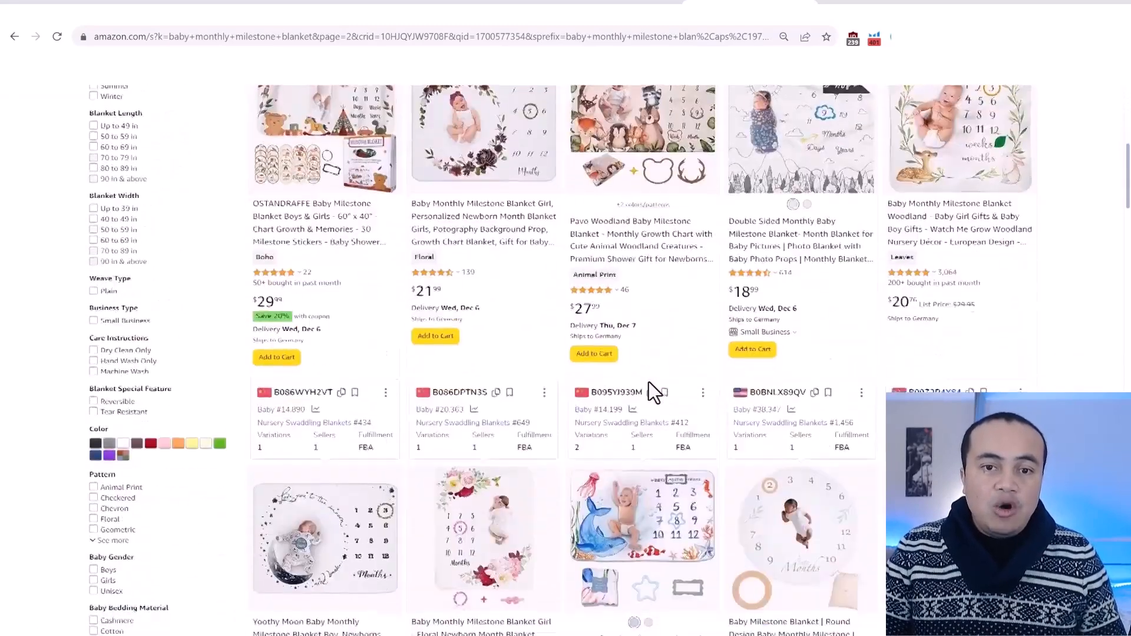
{"action": "scroll", "coordinate": [648, 382], "scroll_direction": "down", "scroll_amount": 1}
{"action": "scroll", "coordinate": [648, 381], "scroll_direction": "up", "scroll_amount": 1}
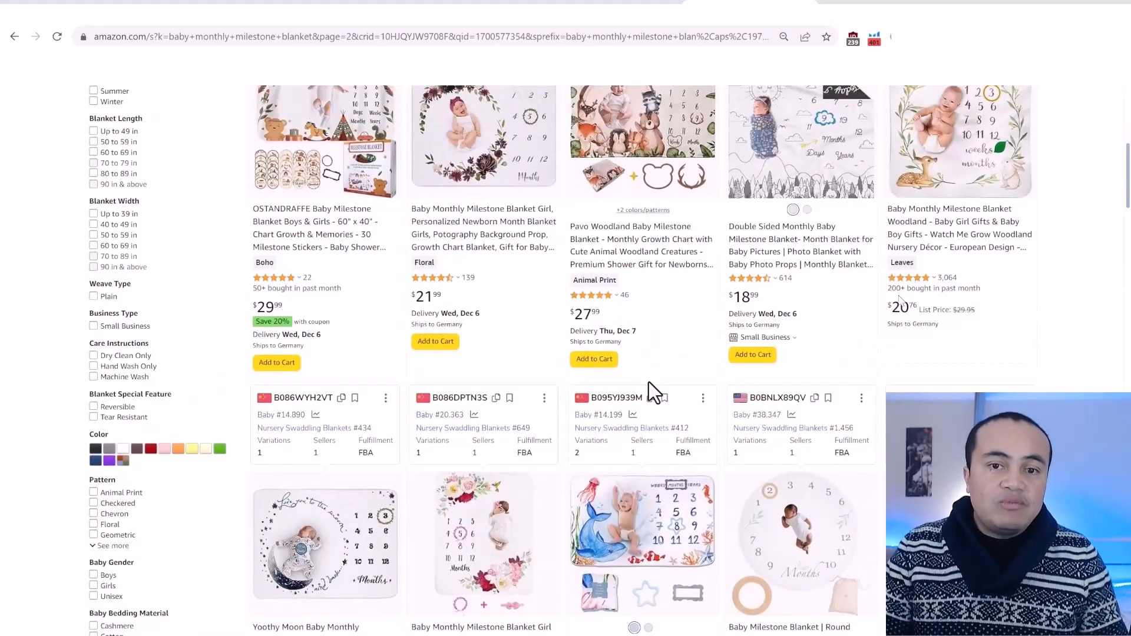
{"action": "scroll", "coordinate": [648, 382], "scroll_direction": "down", "scroll_amount": 4}
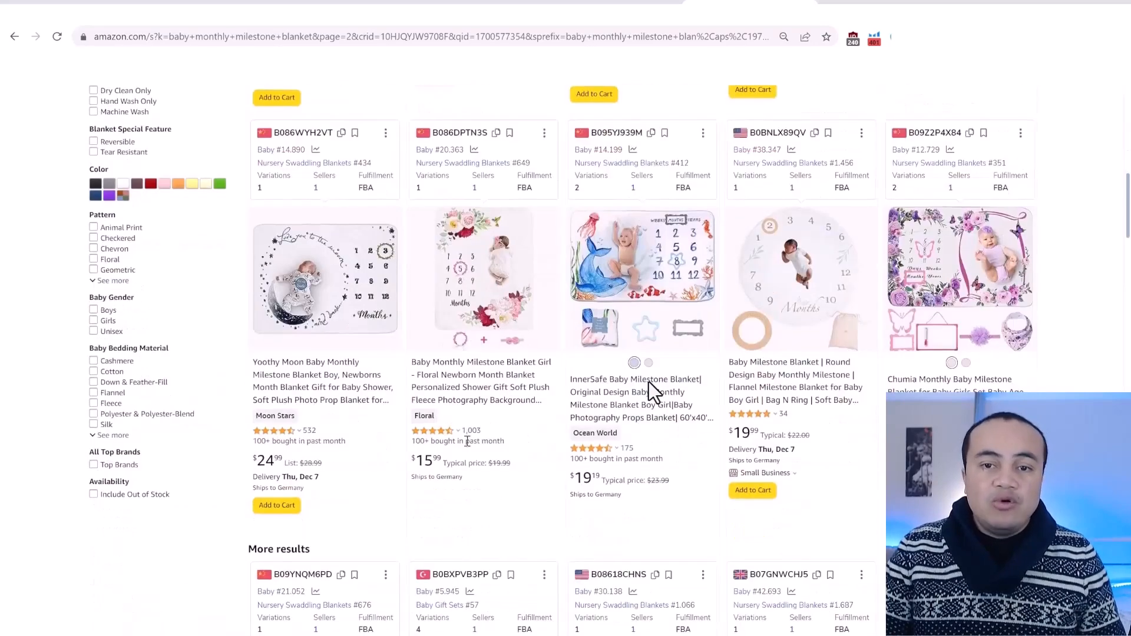
{"action": "scroll", "coordinate": [648, 382], "scroll_direction": "down", "scroll_amount": 6}
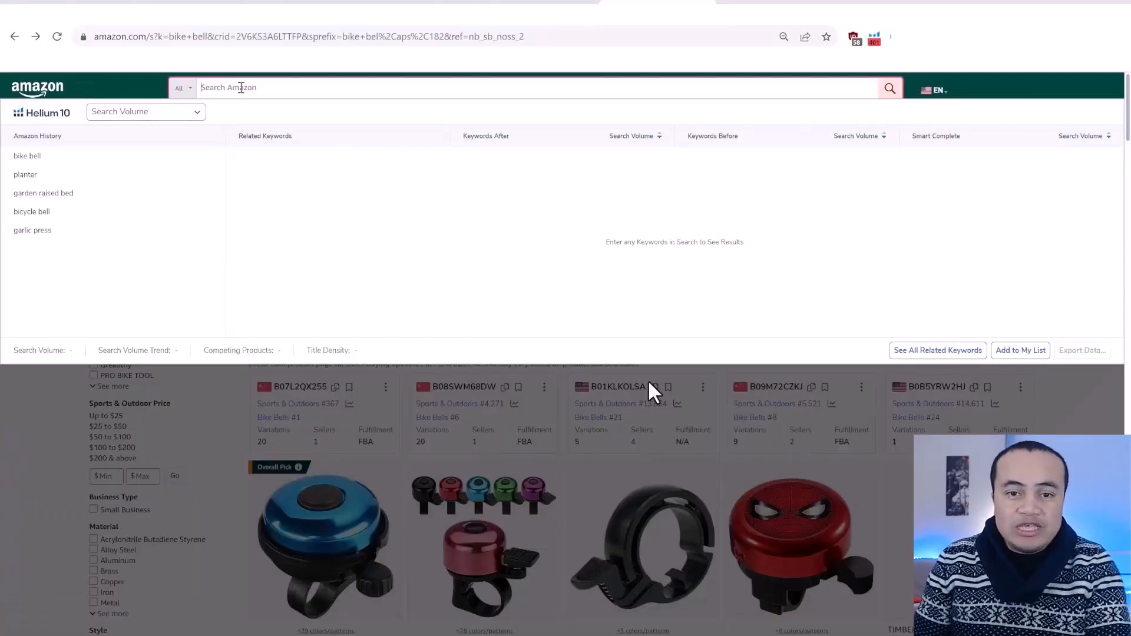
Step: Search Amazon for "planter" and look over the first listings' designs, prices and seller data
{"action": "type", "text": "planter"}
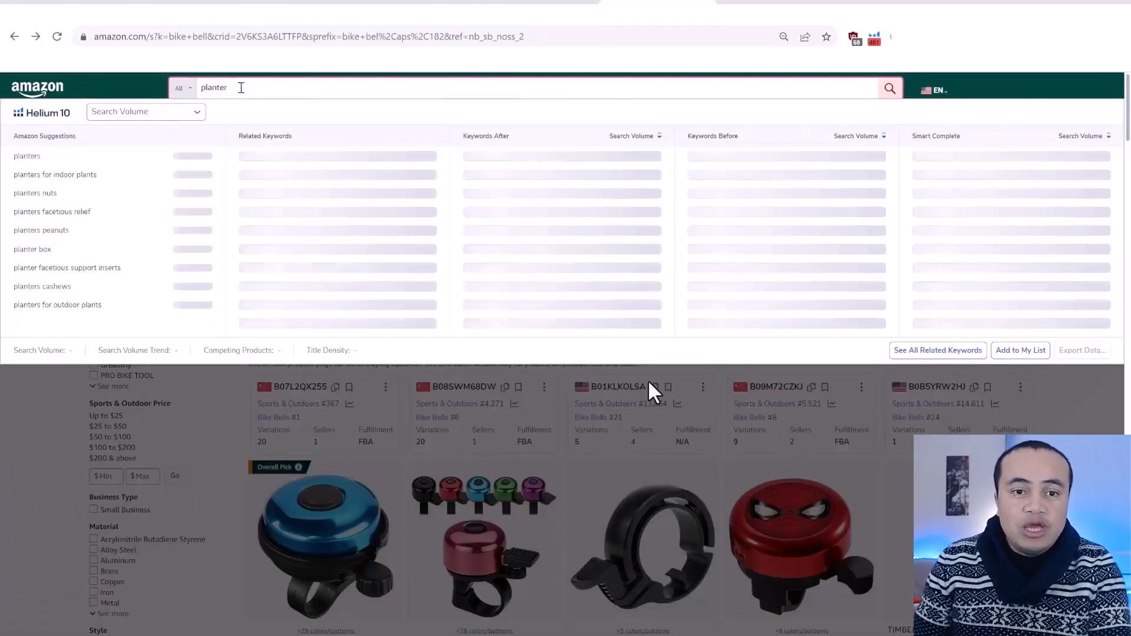
{"action": "key", "text": "Return"}
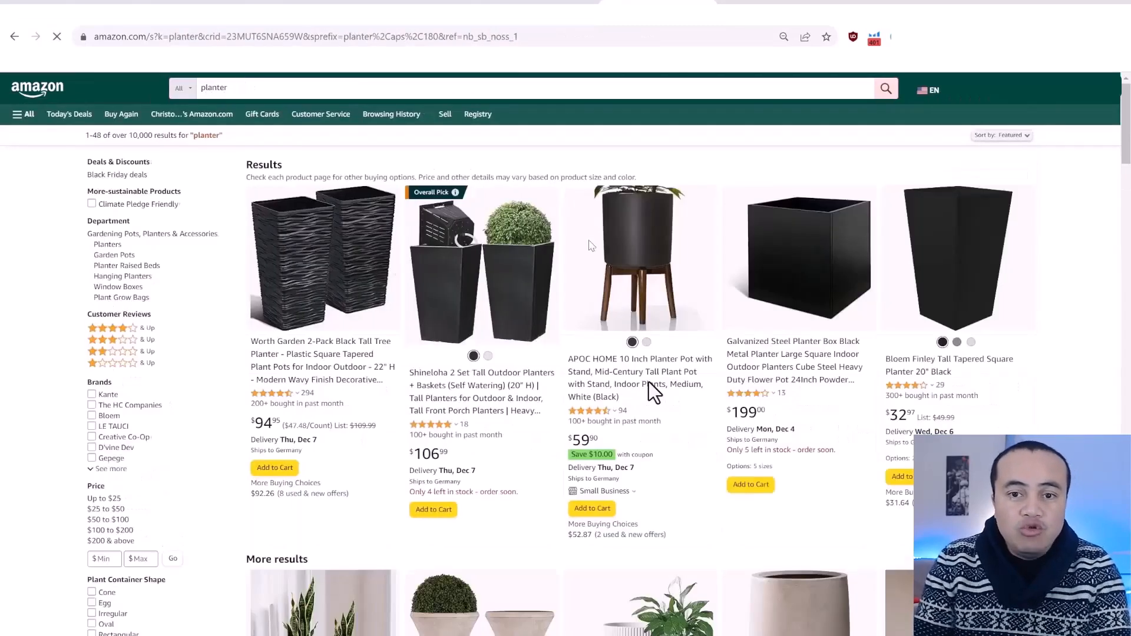
{"action": "scroll", "coordinate": [648, 382], "scroll_direction": "down", "scroll_amount": 3}
{"action": "scroll", "coordinate": [649, 382], "scroll_direction": "down", "scroll_amount": 1}
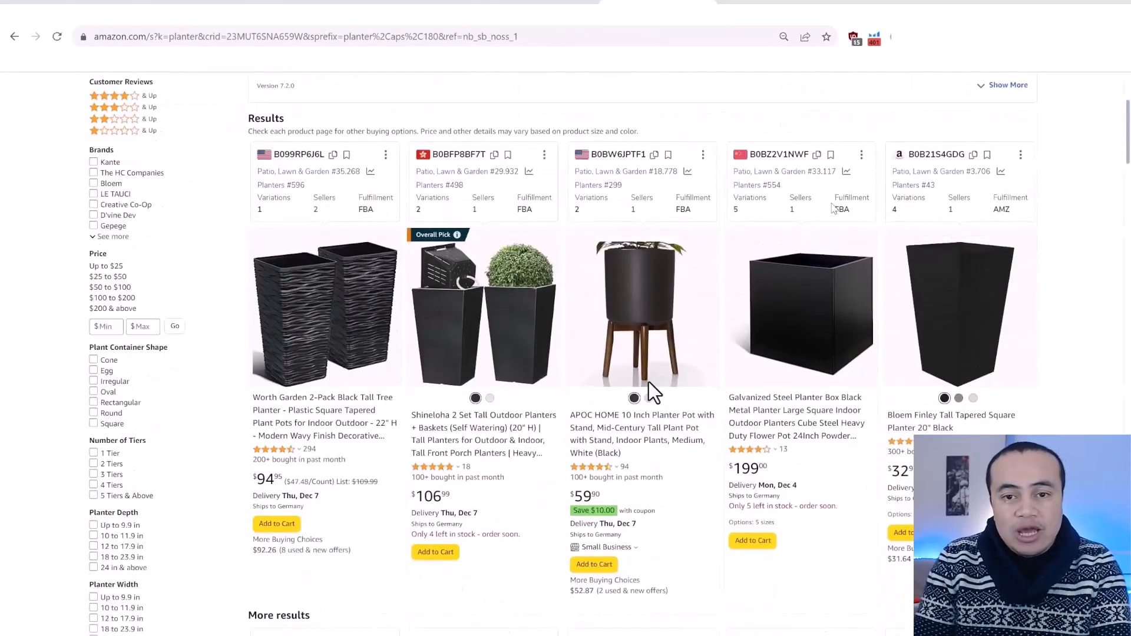
Step: Switch to the Etsy "greenhouse" results and look through the second page for related garden product ideas
{"action": "left_click", "coordinate": [283, 2]}
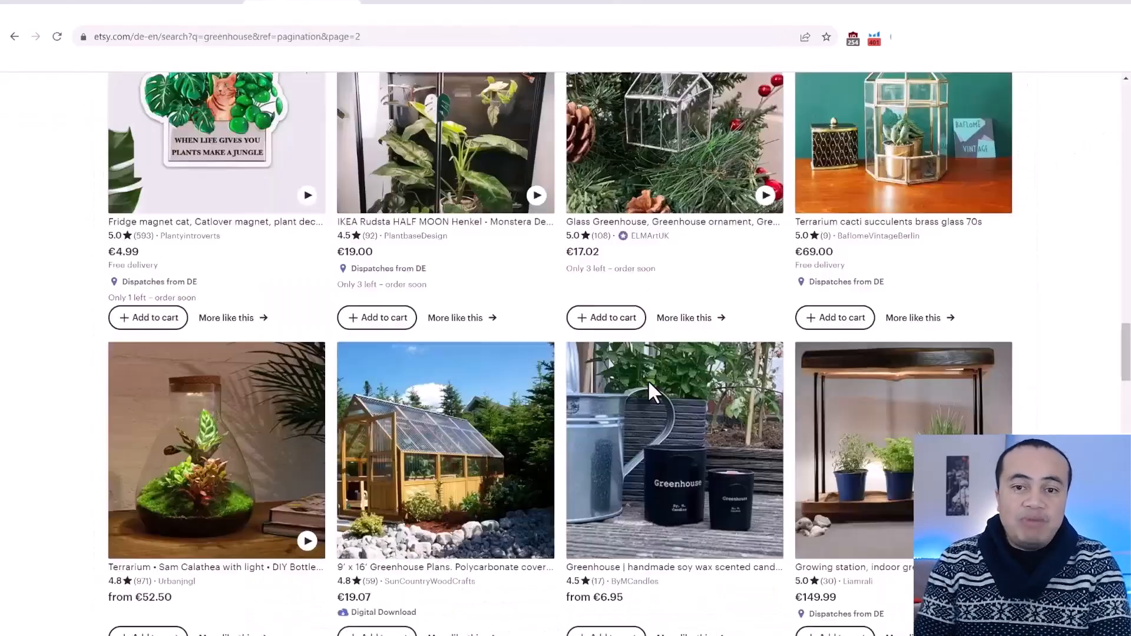
{"action": "scroll", "coordinate": [210, 300], "scroll_direction": "up", "scroll_amount": 1}
{"action": "scroll", "coordinate": [648, 380], "scroll_direction": "up", "scroll_amount": 10}
{"action": "scroll", "coordinate": [649, 381], "scroll_direction": "down", "scroll_amount": 5}
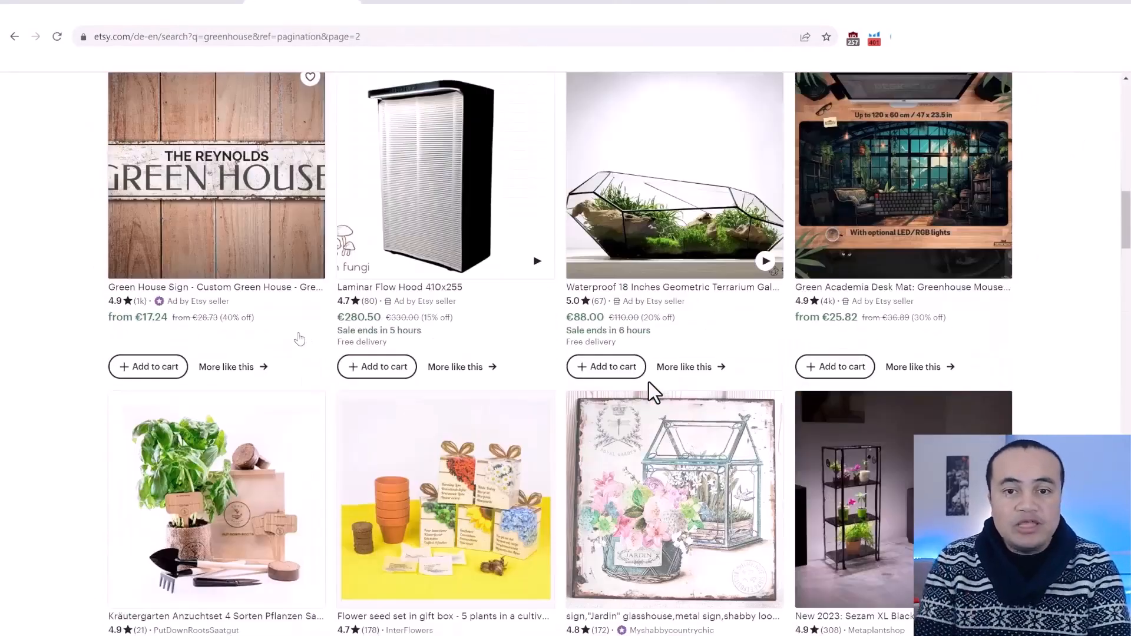
{"action": "scroll", "coordinate": [649, 382], "scroll_direction": "up", "scroll_amount": 5}
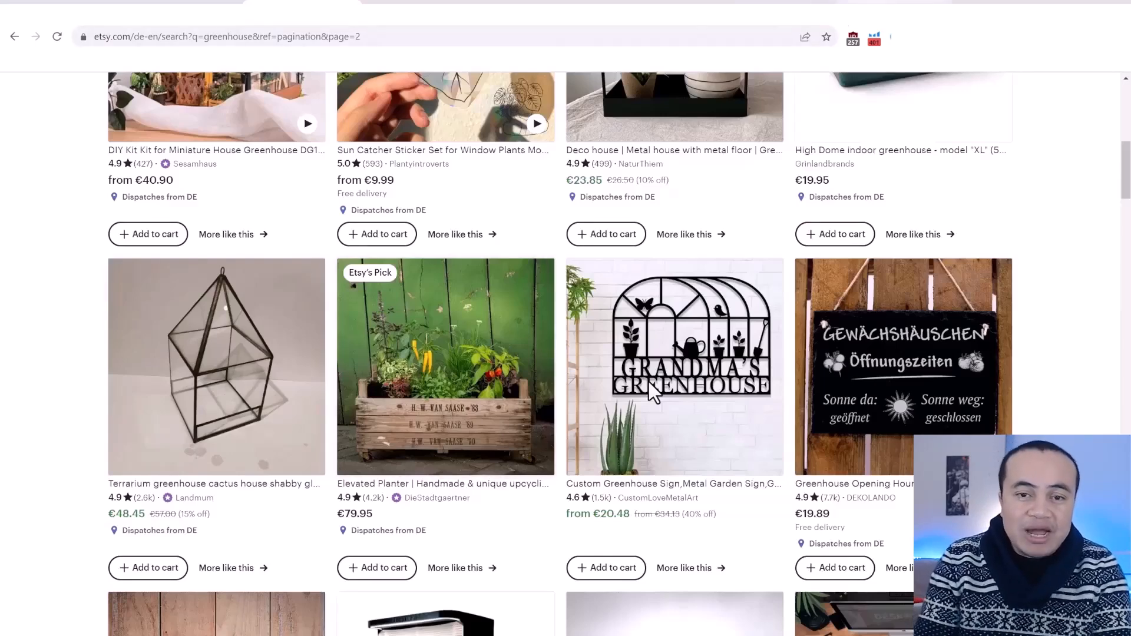
Step: Switch to Helium 10 Magnet and get keyword suggestions for "planter" on the US Amazon marketplace
{"action": "left_click", "coordinate": [892, 2]}
{"action": "left_click", "coordinate": [171, 252]}
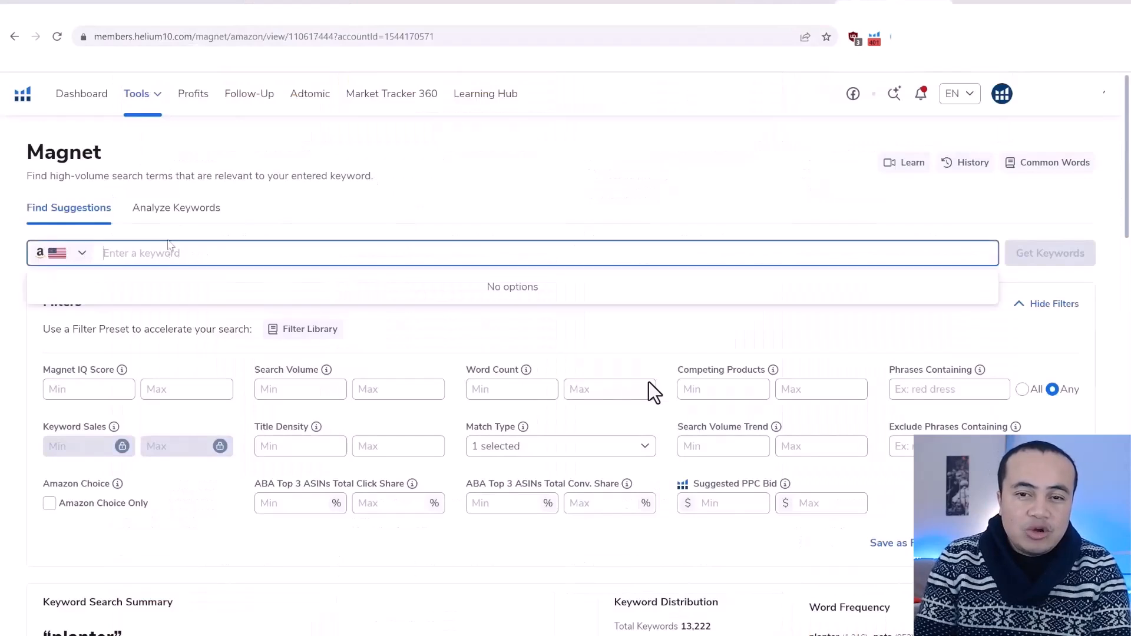
{"action": "type", "text": "pla"}
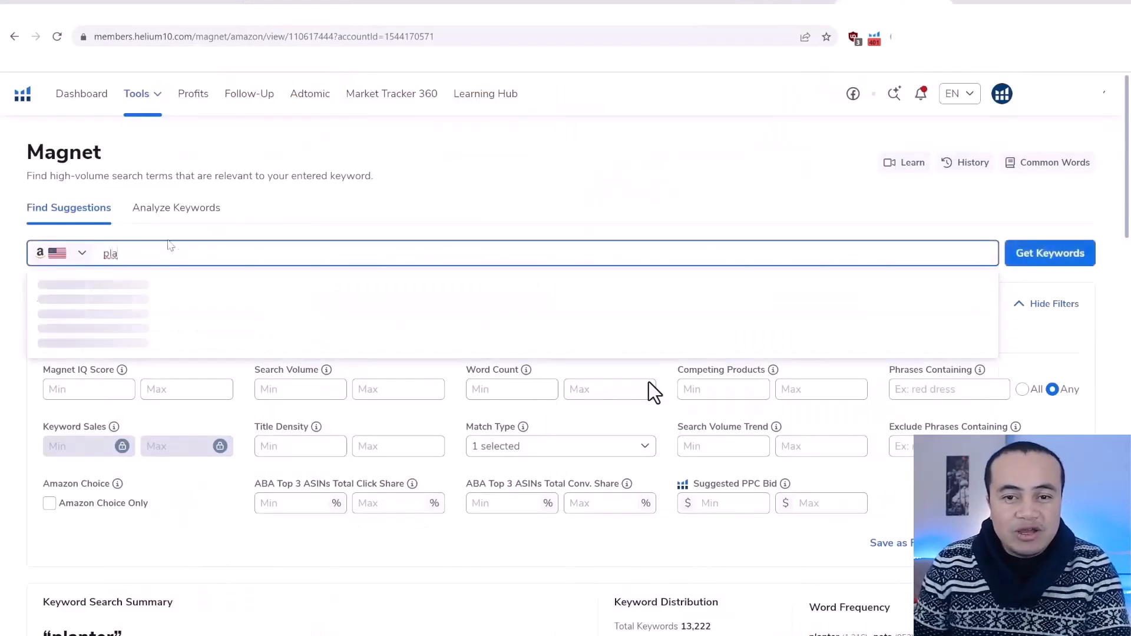
{"action": "type", "text": "nter"}
{"action": "key", "text": "Return"}
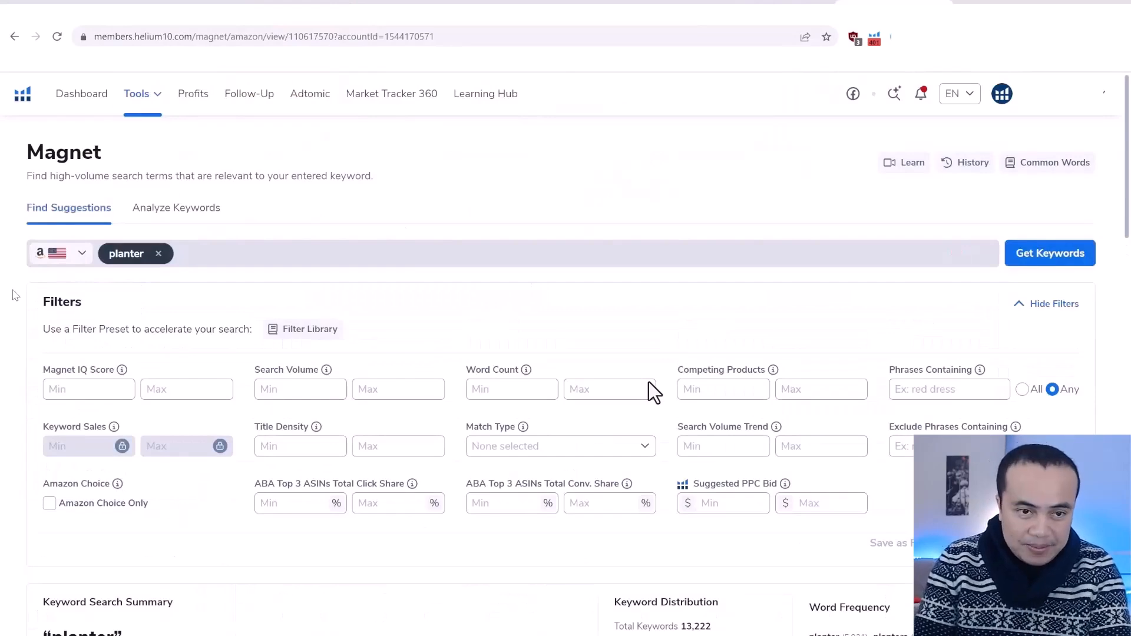
Step: Check the search volume and Magnet IQ score of "raised garden bed" in the keyword suggestions
{"action": "scroll", "coordinate": [15, 294], "scroll_direction": "down", "scroll_amount": 10}
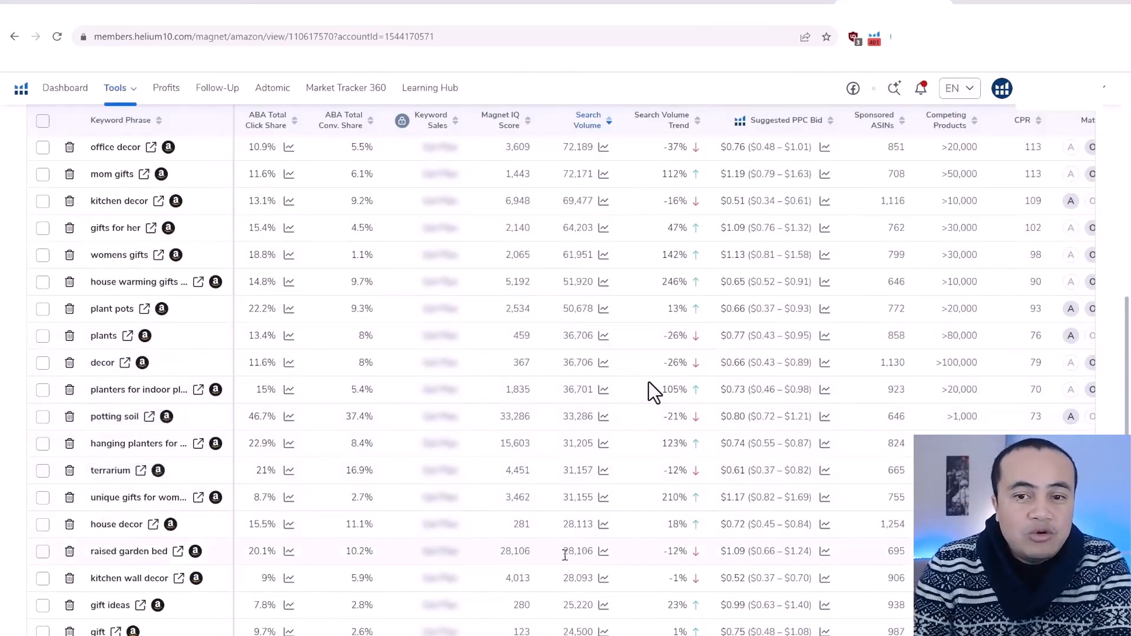
{"action": "left_click_drag", "start_coordinate": [563, 550], "coordinate": [587, 551]}
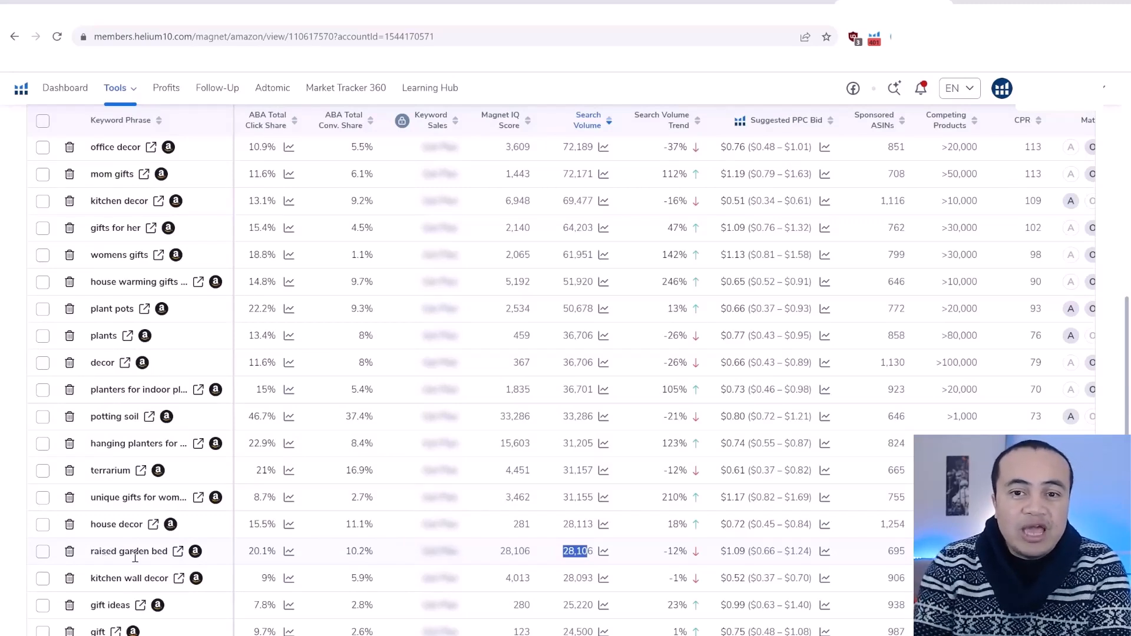
{"action": "left_click_drag", "start_coordinate": [506, 550], "coordinate": [538, 555]}
{"action": "left_click", "coordinate": [796, 560]}
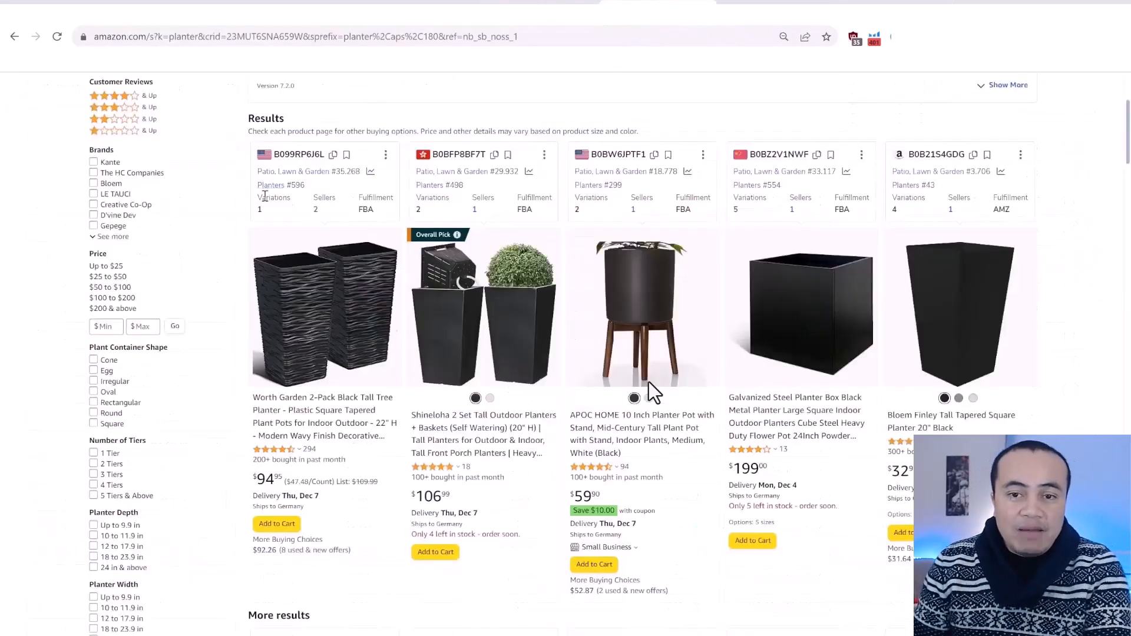
Step: Switch to Amazon, search for "raised garden bed" and review the first page's product types, prices and recent purchases
{"action": "scroll", "coordinate": [651, 392], "scroll_direction": "up", "scroll_amount": 4}
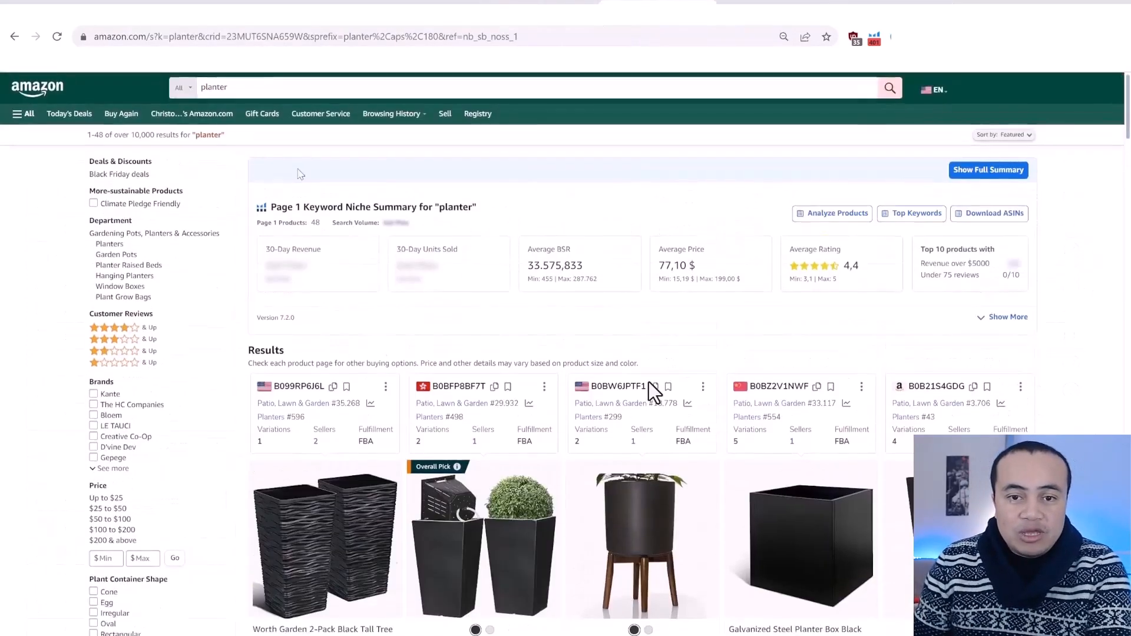
{"action": "double_click", "coordinate": [242, 87]}
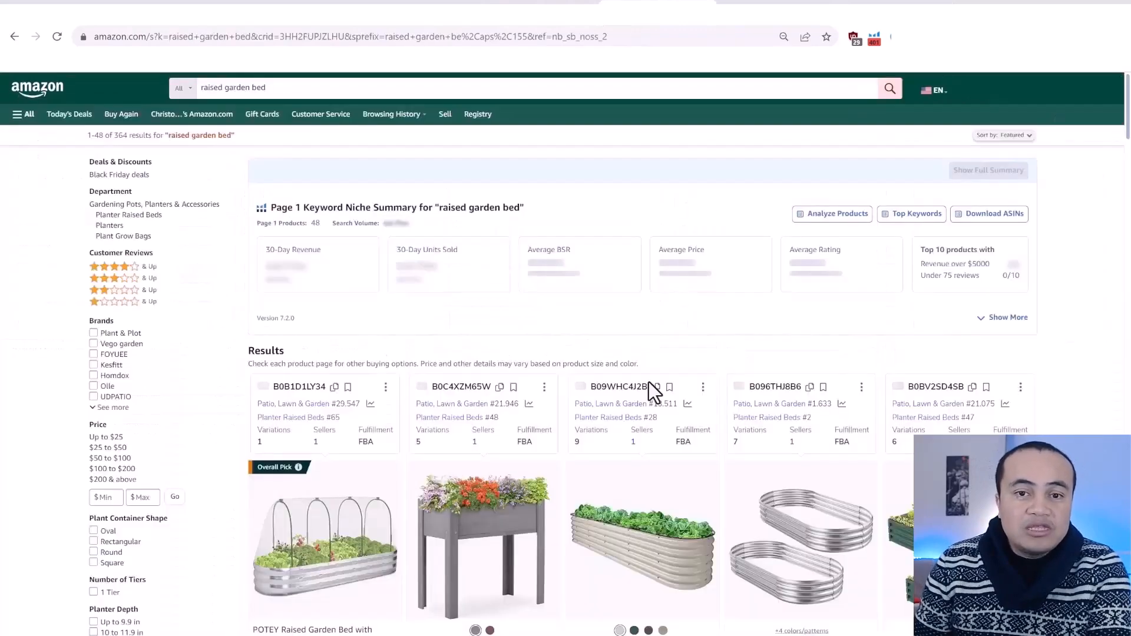
{"action": "scroll", "coordinate": [653, 391], "scroll_direction": "down", "scroll_amount": 4}
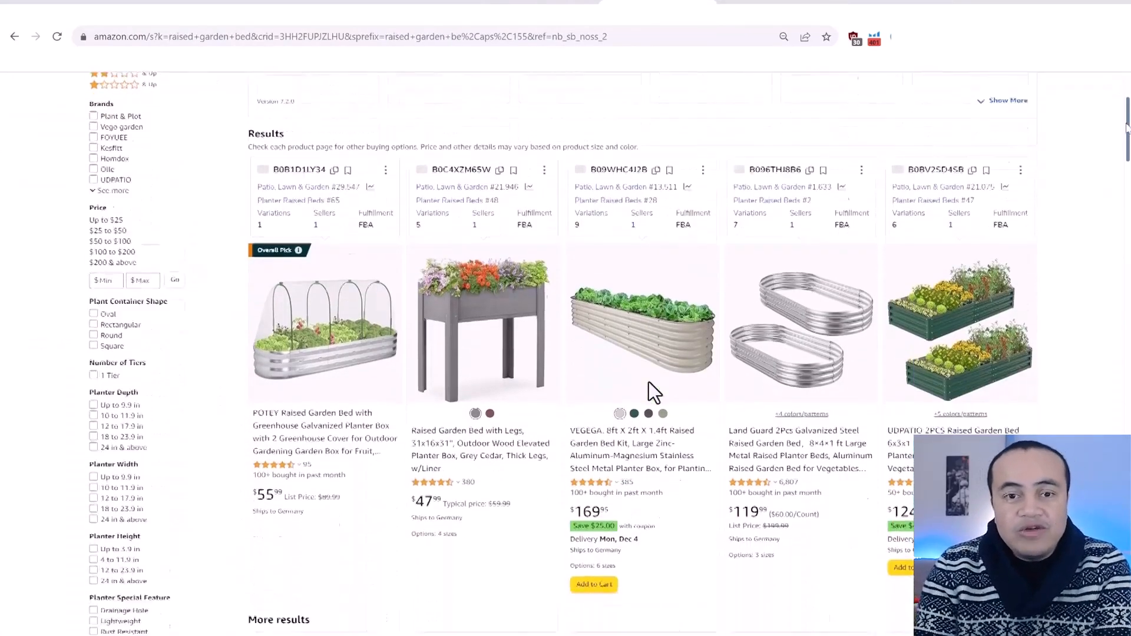
{"action": "scroll", "coordinate": [654, 392], "scroll_direction": "down", "scroll_amount": 3}
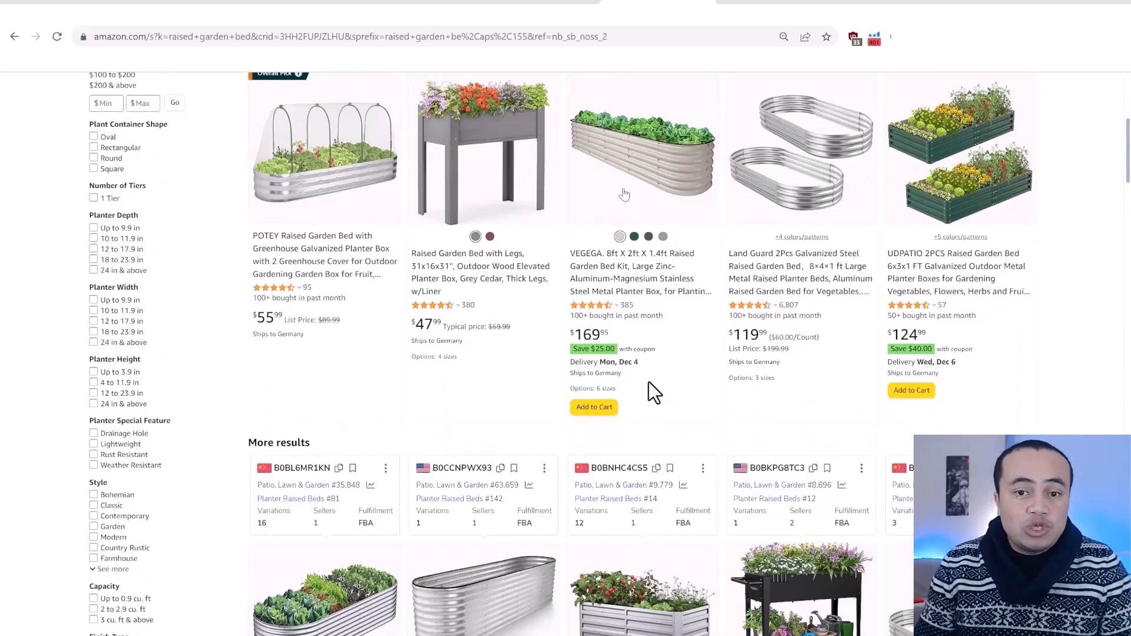
{"action": "scroll", "coordinate": [470, 170], "scroll_direction": "down", "scroll_amount": 8}
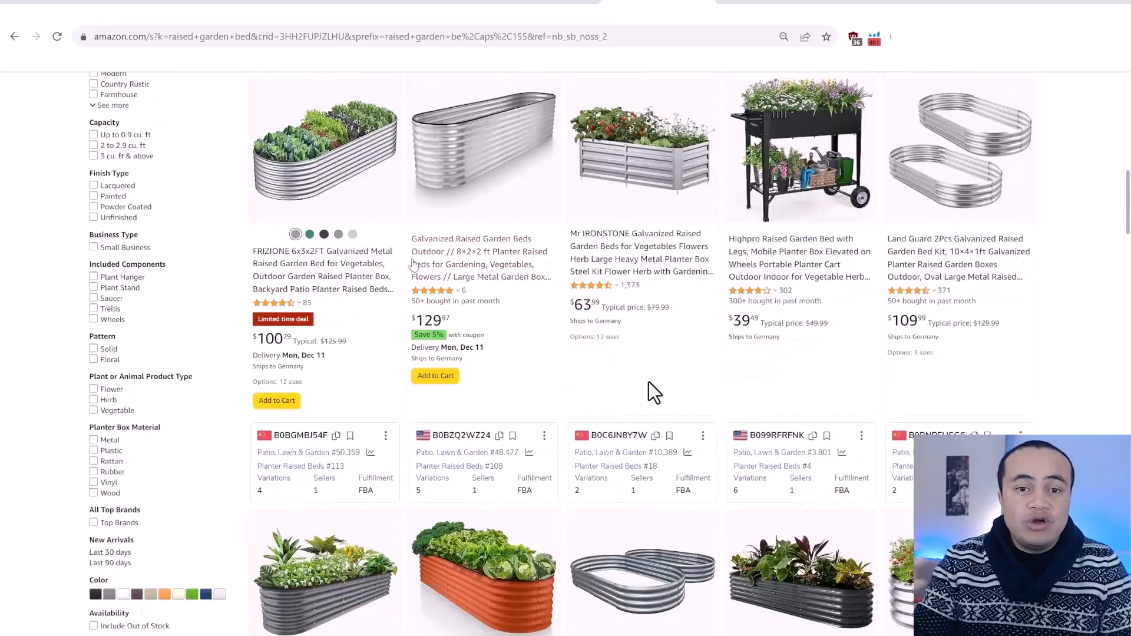
{"action": "scroll", "coordinate": [470, 170], "scroll_direction": "down", "scroll_amount": 10}
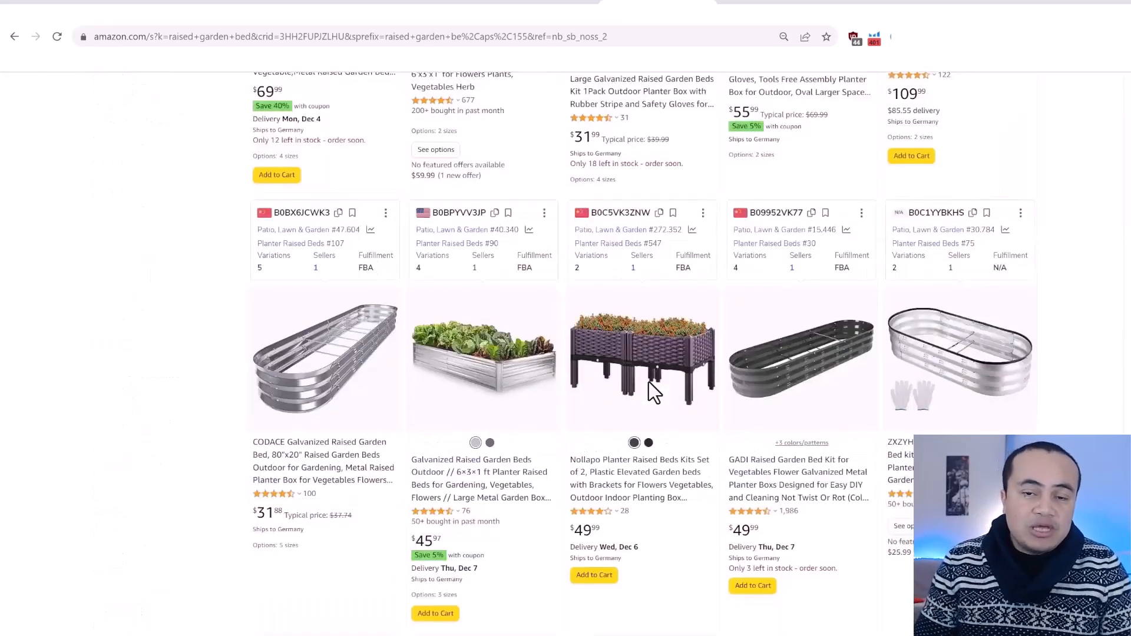
{"action": "scroll", "coordinate": [651, 391], "scroll_direction": "down", "scroll_amount": 1}
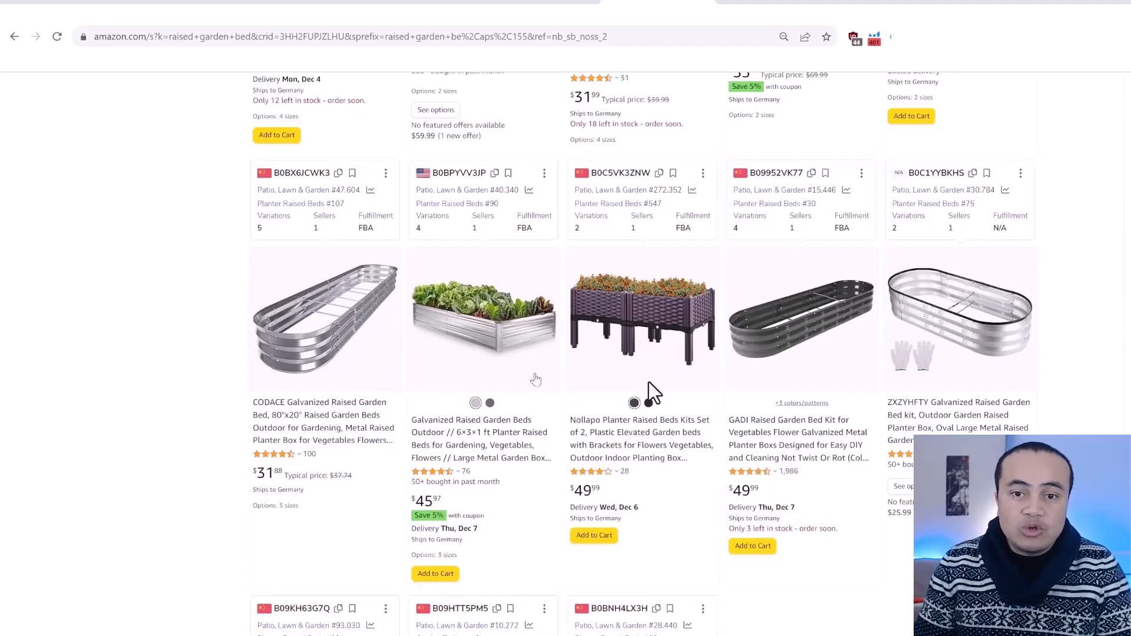
{"action": "scroll", "coordinate": [641, 311], "scroll_direction": "down", "scroll_amount": 4}
{"action": "scroll", "coordinate": [614, 265], "scroll_direction": "down", "scroll_amount": 2}
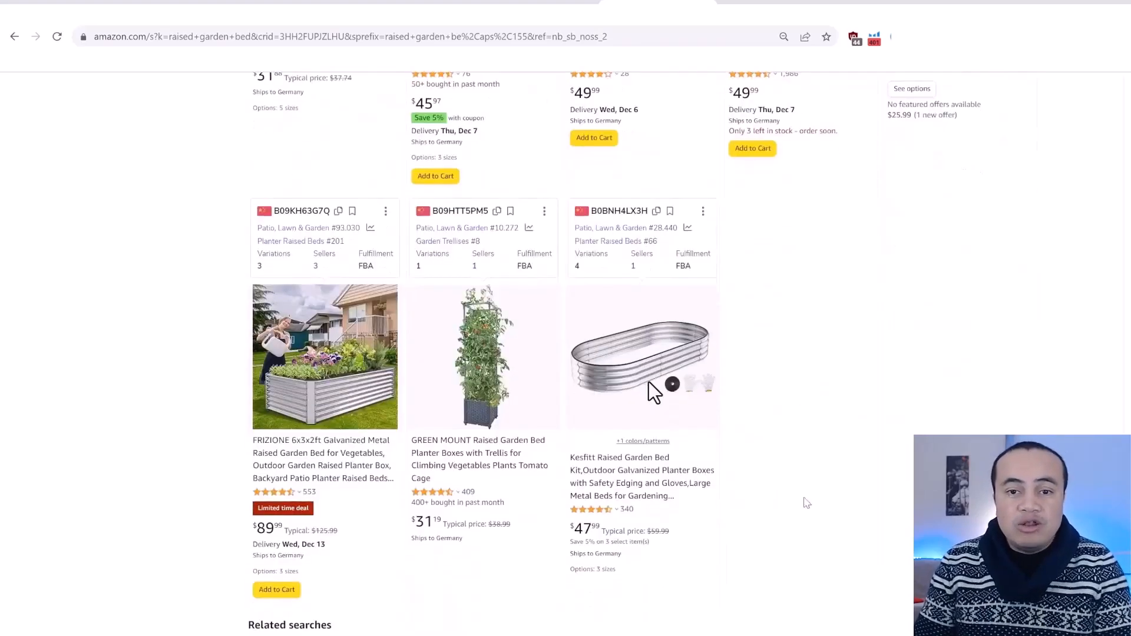
{"action": "scroll", "coordinate": [805, 502], "scroll_direction": "down", "scroll_amount": 3}
Step: Open the second page of the "raised garden bed" results and skim its listings
{"action": "left_click", "coordinate": [620, 537]}
{"action": "scroll", "coordinate": [966, 241], "scroll_direction": "down", "scroll_amount": 10}
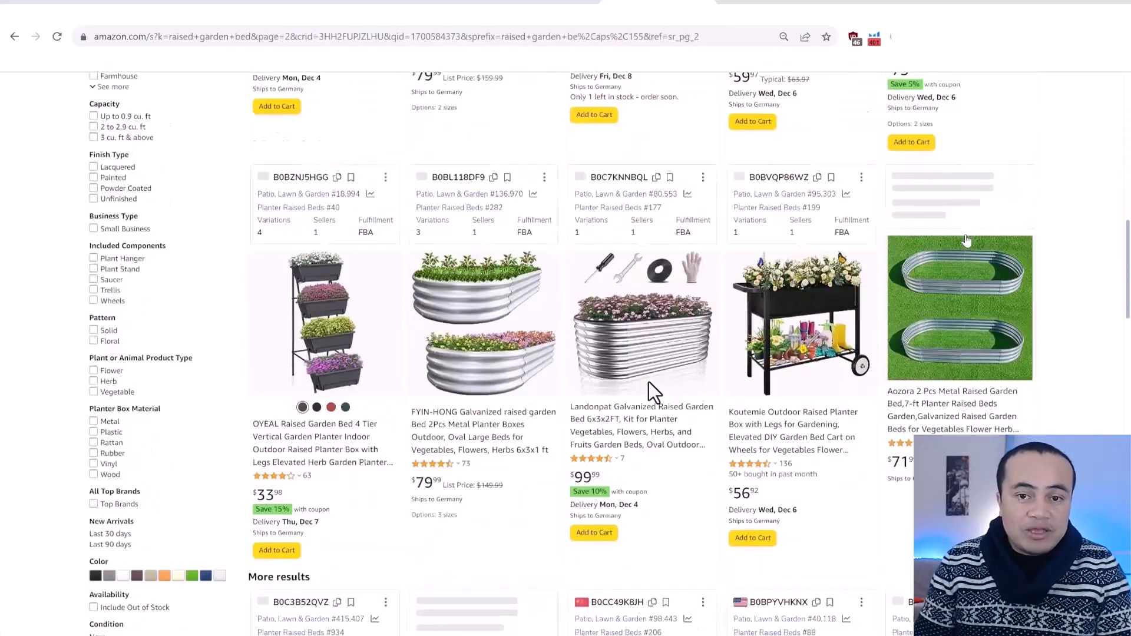
{"action": "scroll", "coordinate": [967, 241], "scroll_direction": "up", "scroll_amount": 12}
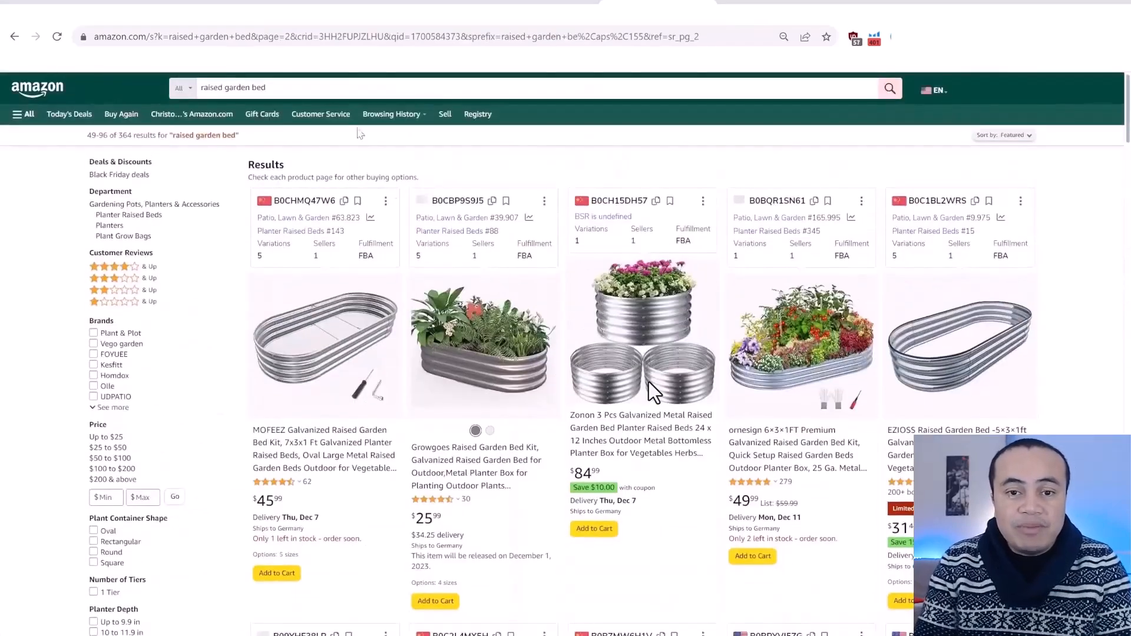
Step: Search Amazon for "raised garden bed wood" and review the wooden planter listings and their prices
{"action": "left_click", "coordinate": [318, 89]}
{"action": "type", "text": "wood"}
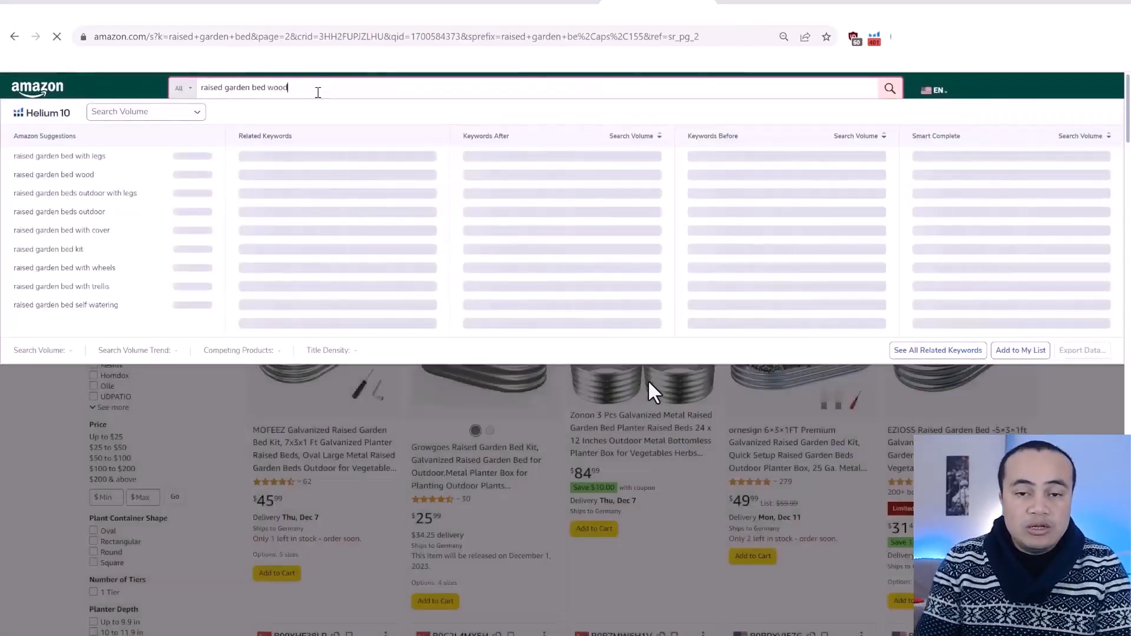
{"action": "key", "text": "Return"}
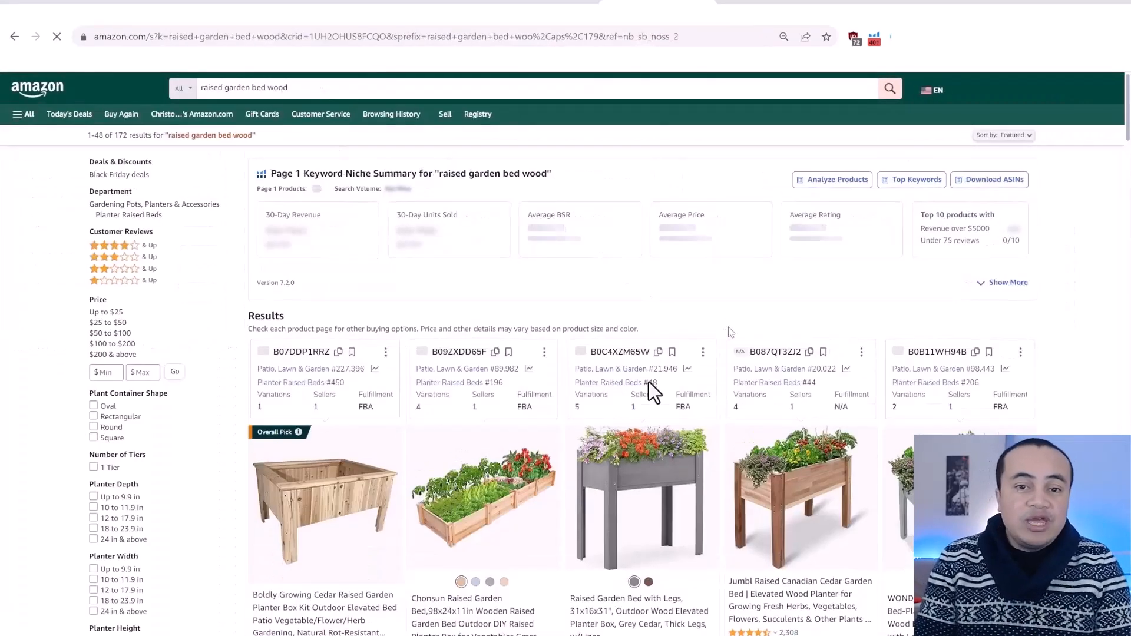
{"action": "scroll", "coordinate": [653, 392], "scroll_direction": "down", "scroll_amount": 1}
{"action": "scroll", "coordinate": [434, 347], "scroll_direction": "down", "scroll_amount": 3}
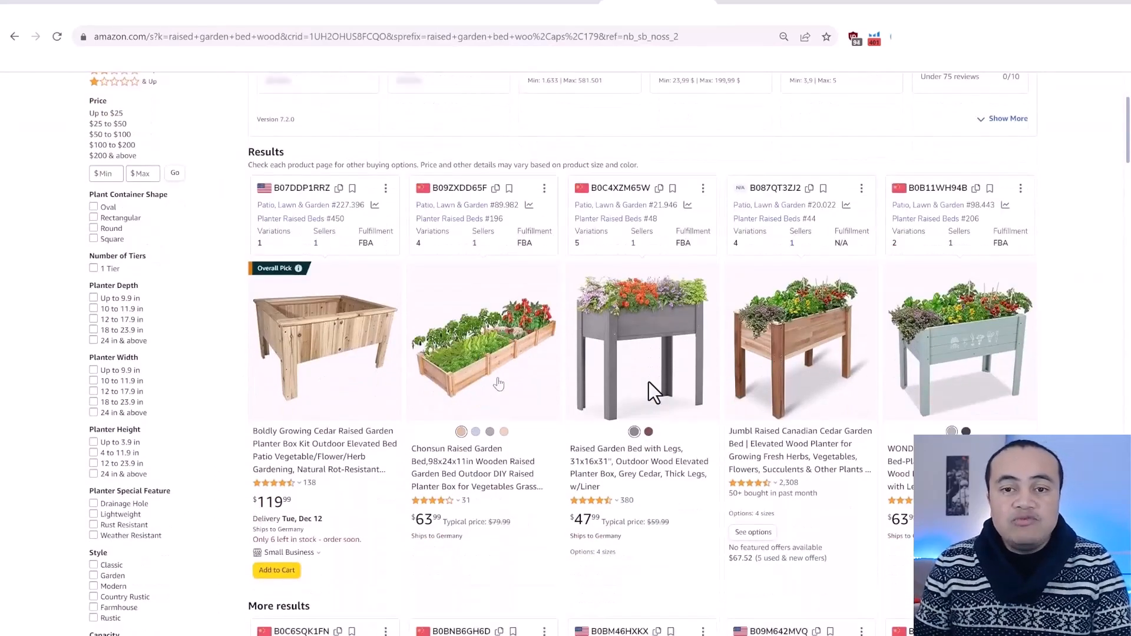
{"action": "scroll", "coordinate": [552, 349], "scroll_direction": "down", "scroll_amount": 4}
{"action": "scroll", "coordinate": [552, 348], "scroll_direction": "down", "scroll_amount": 12}
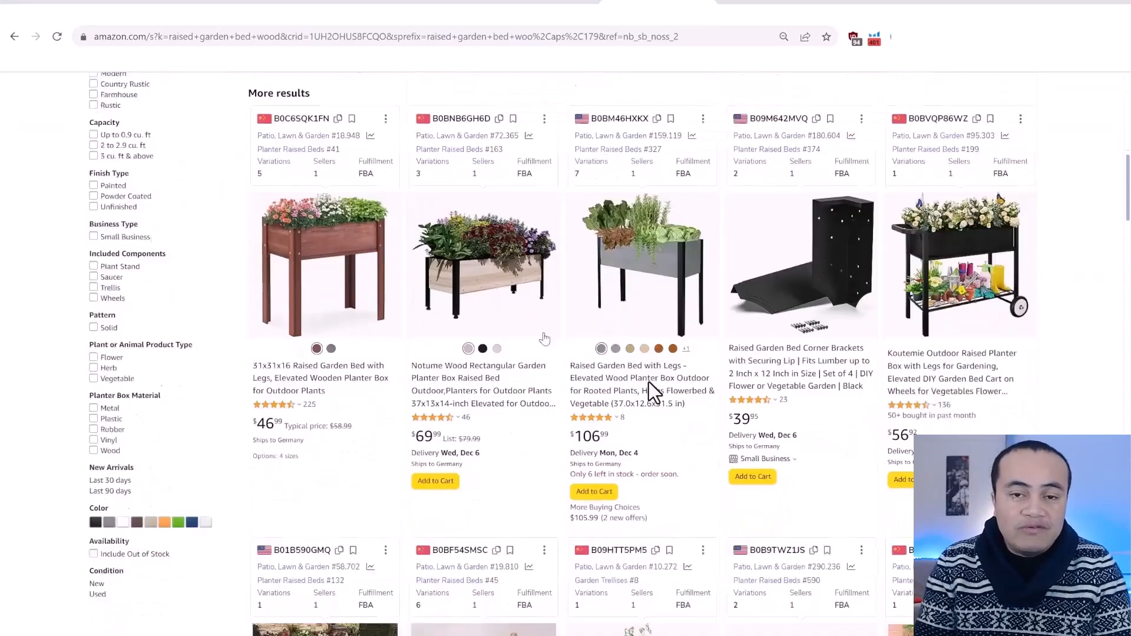
{"action": "scroll", "coordinate": [554, 342], "scroll_direction": "up", "scroll_amount": 16}
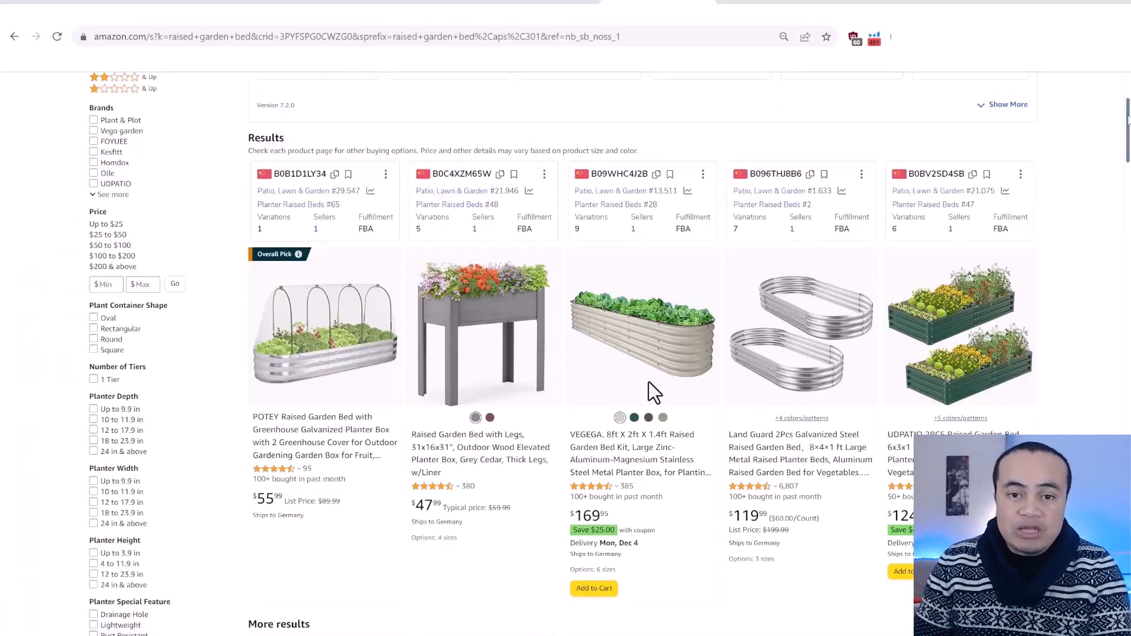
Step: Review the first page of "raised garden bed" results, comparing product styles, prices, ratings and recent purchases
{"action": "scroll", "coordinate": [654, 391], "scroll_direction": "down", "scroll_amount": 3}
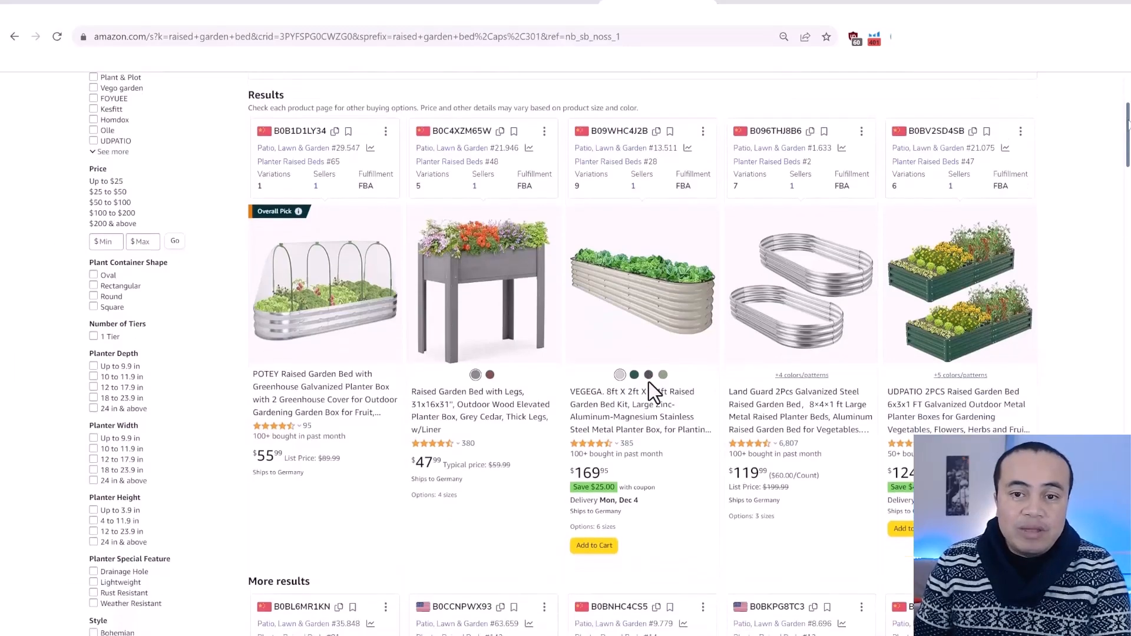
{"action": "scroll", "coordinate": [654, 392], "scroll_direction": "down", "scroll_amount": 5}
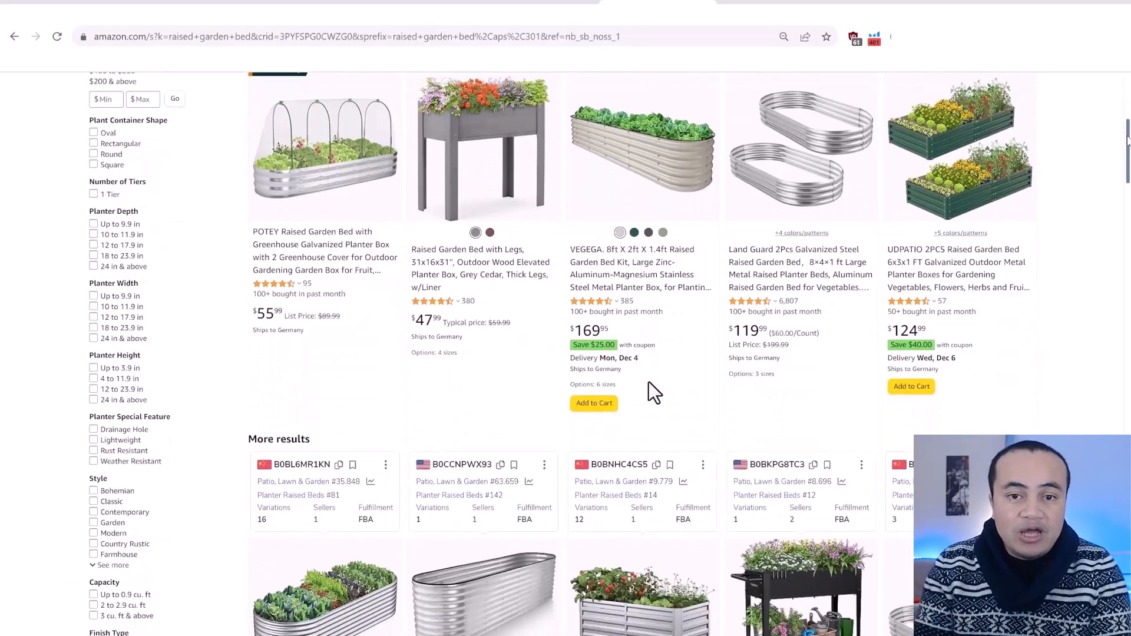
{"action": "scroll", "coordinate": [654, 392], "scroll_direction": "down", "scroll_amount": 2}
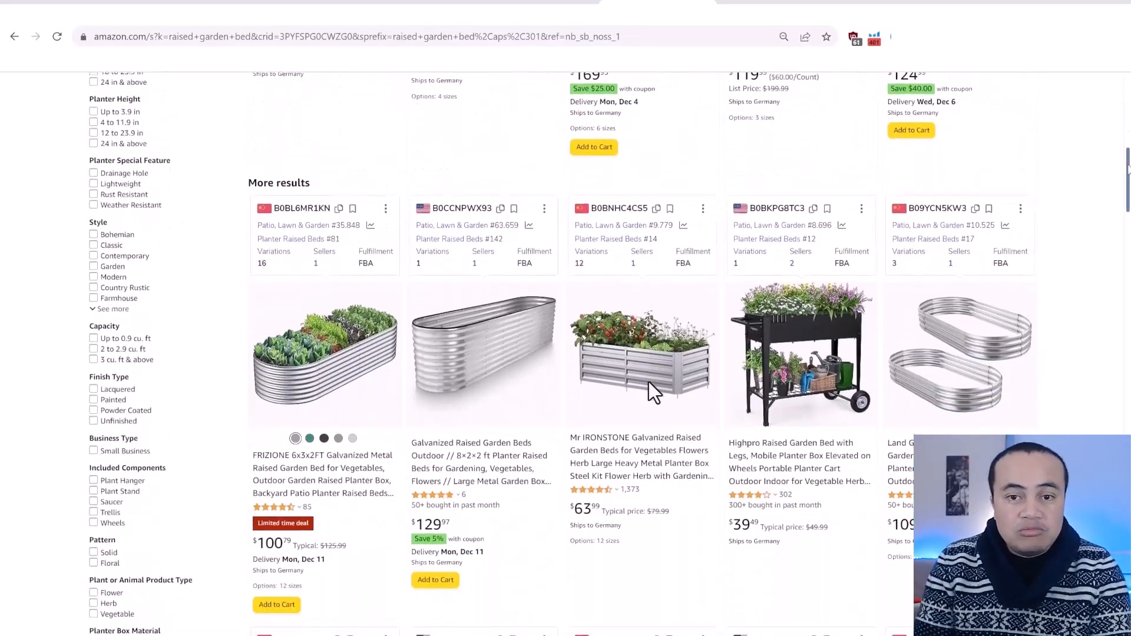
{"action": "scroll", "coordinate": [654, 392], "scroll_direction": "up", "scroll_amount": 3}
{"action": "scroll", "coordinate": [654, 392], "scroll_direction": "down", "scroll_amount": 10}
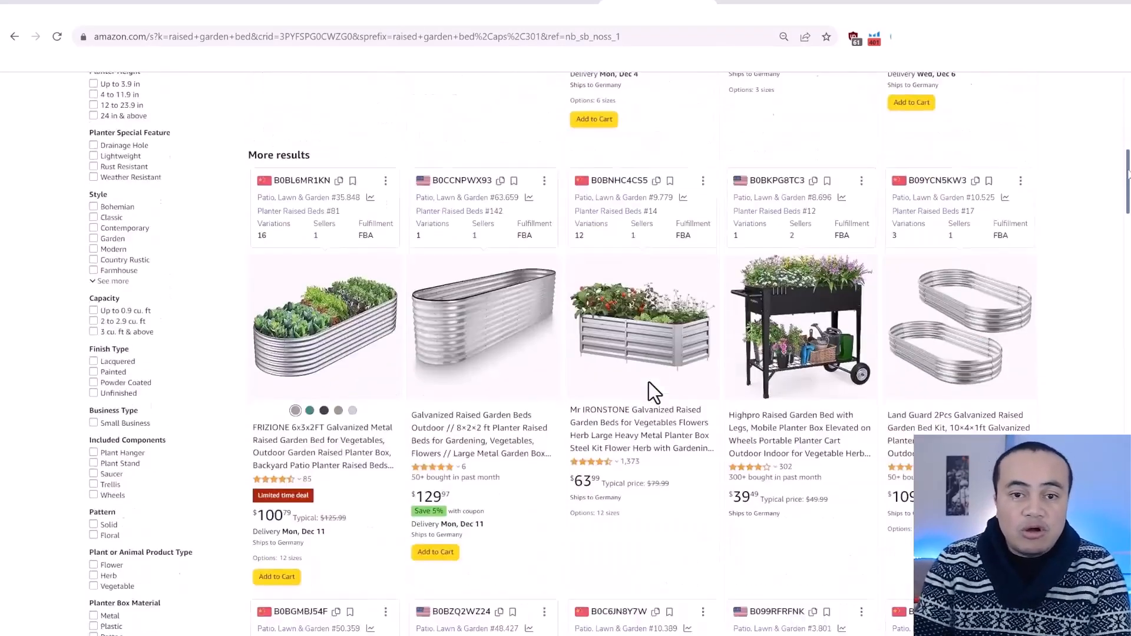
{"action": "scroll", "coordinate": [650, 391], "scroll_direction": "down", "scroll_amount": 3}
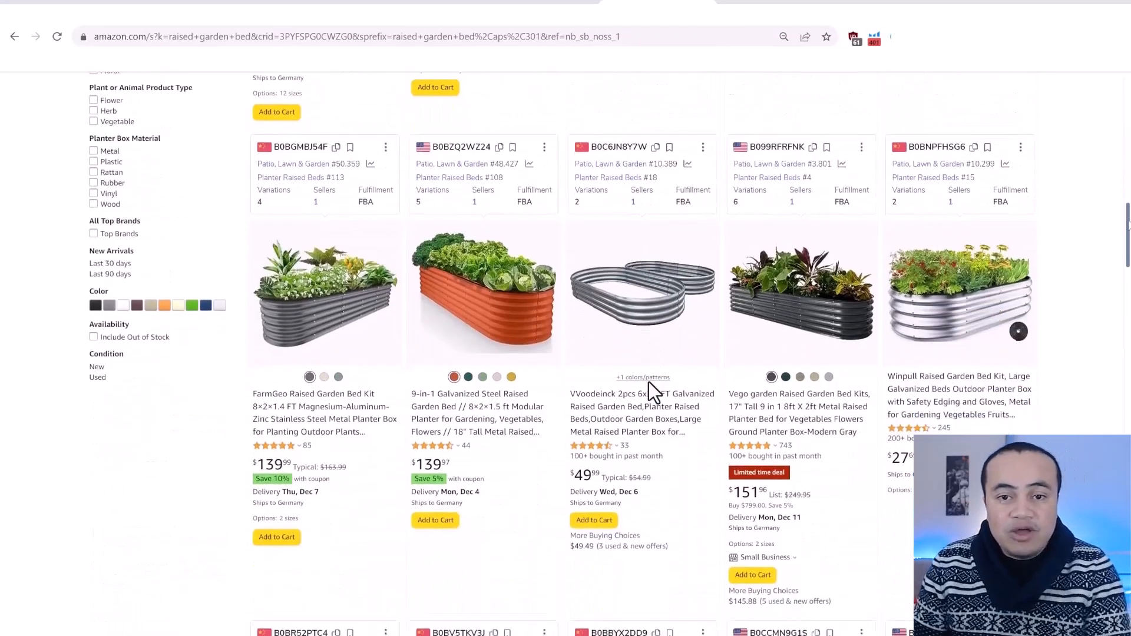
{"action": "scroll", "coordinate": [648, 382], "scroll_direction": "down", "scroll_amount": 7}
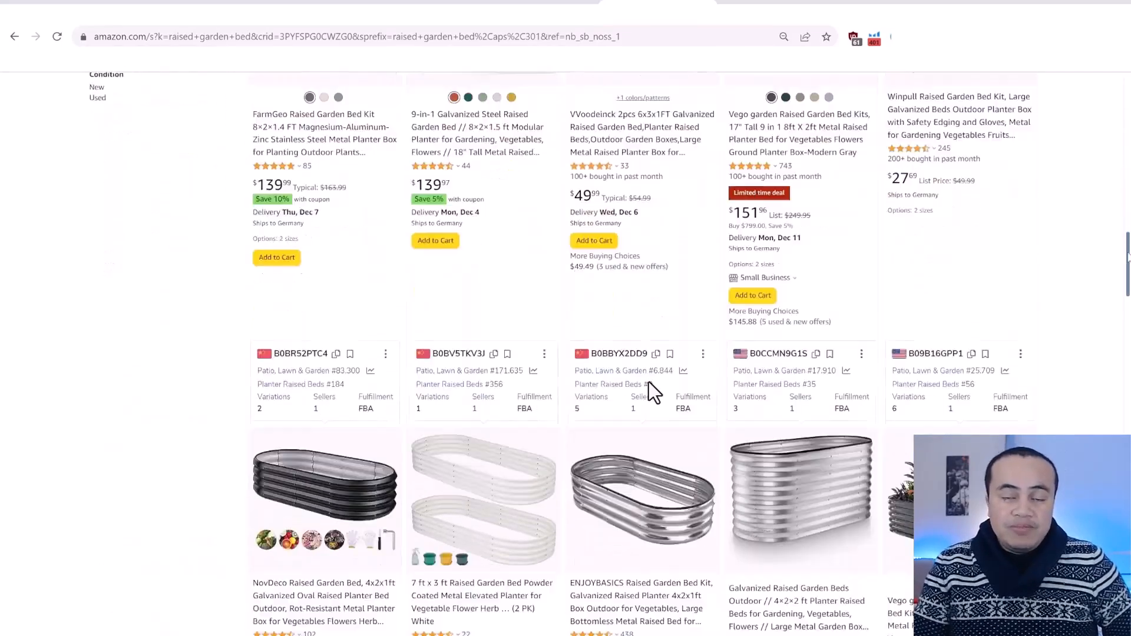
{"action": "scroll", "coordinate": [654, 392], "scroll_direction": "down", "scroll_amount": 2}
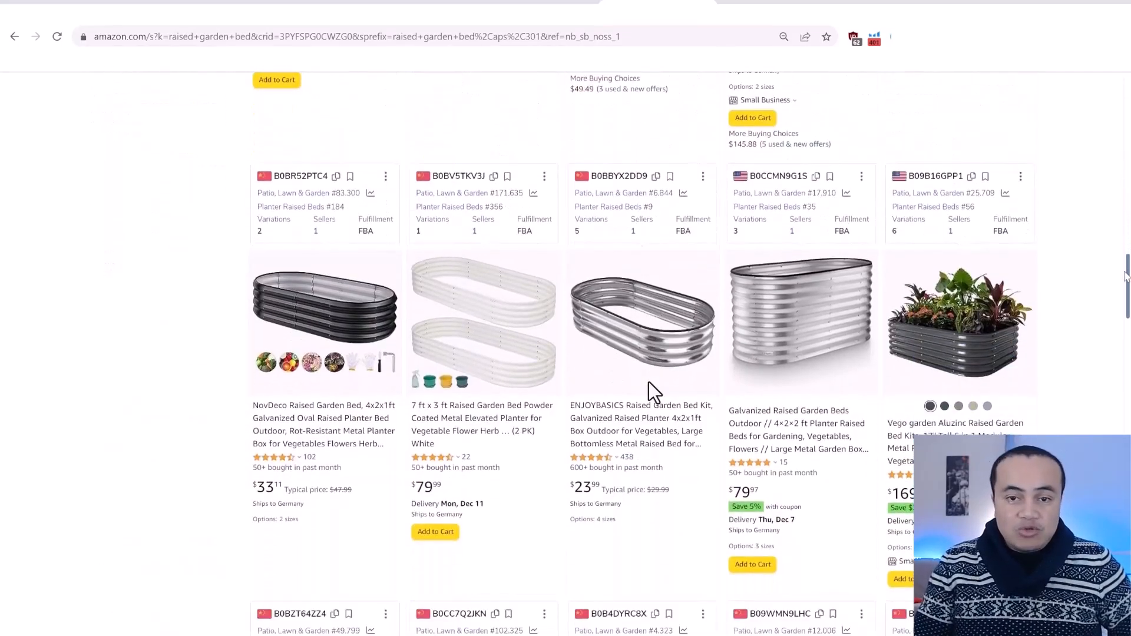
{"action": "scroll", "coordinate": [653, 392], "scroll_direction": "down", "scroll_amount": 3}
Step: Run Helium 10's Xray product research on the "raised garden bed" search results
{"action": "scroll", "coordinate": [654, 391], "scroll_direction": "up", "scroll_amount": 4}
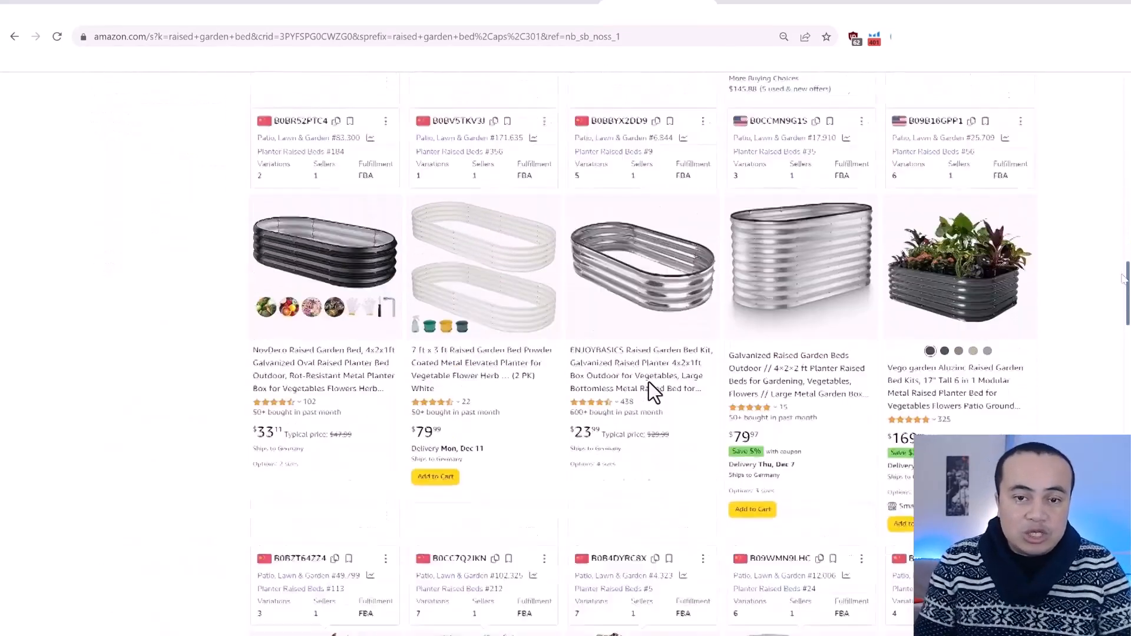
{"action": "scroll", "coordinate": [654, 391], "scroll_direction": "up", "scroll_amount": 15}
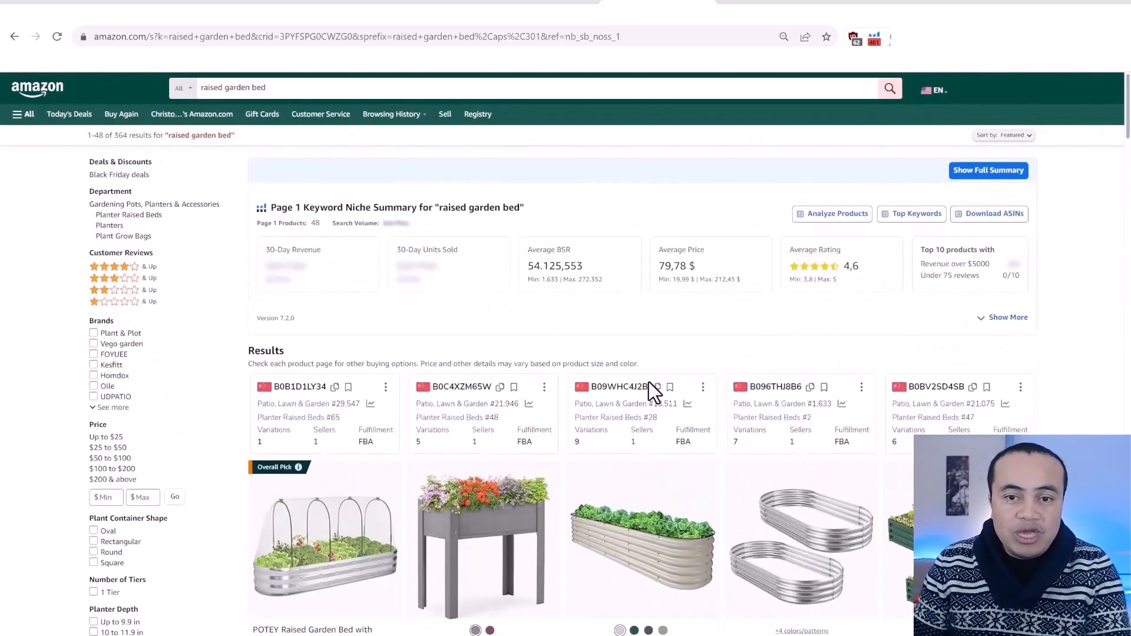
{"action": "left_click", "coordinate": [874, 37]}
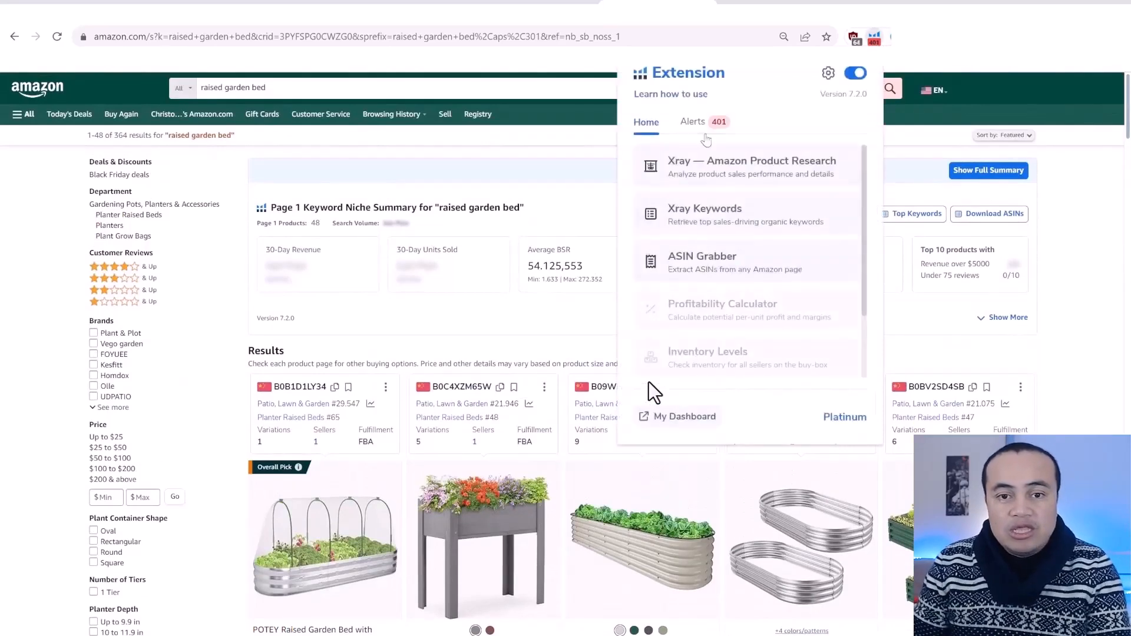
{"action": "left_click", "coordinate": [707, 164]}
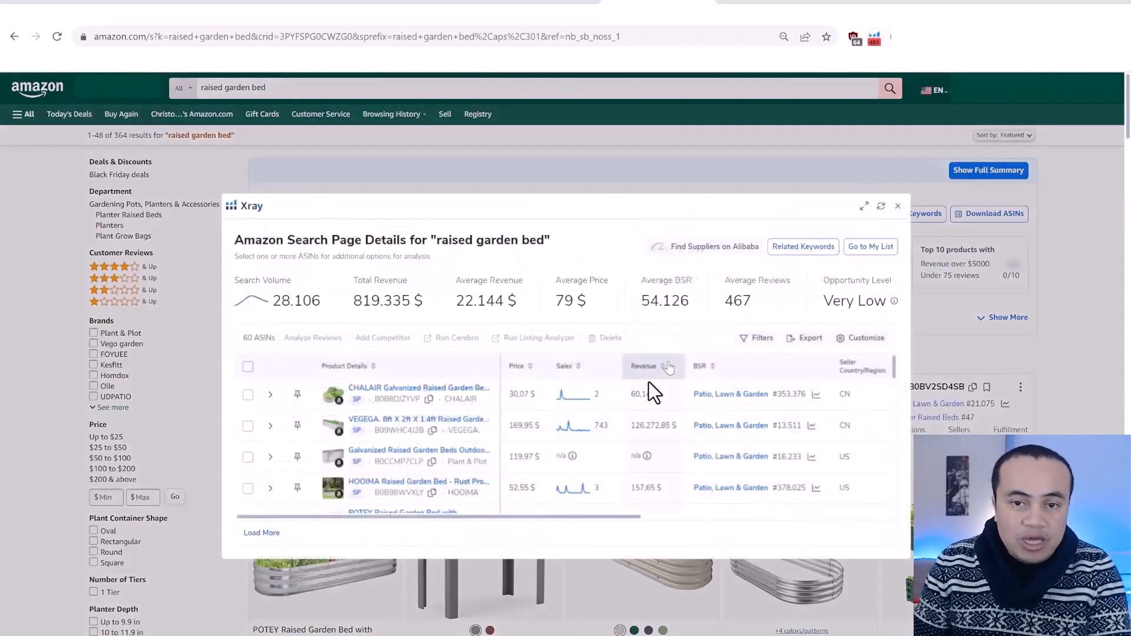
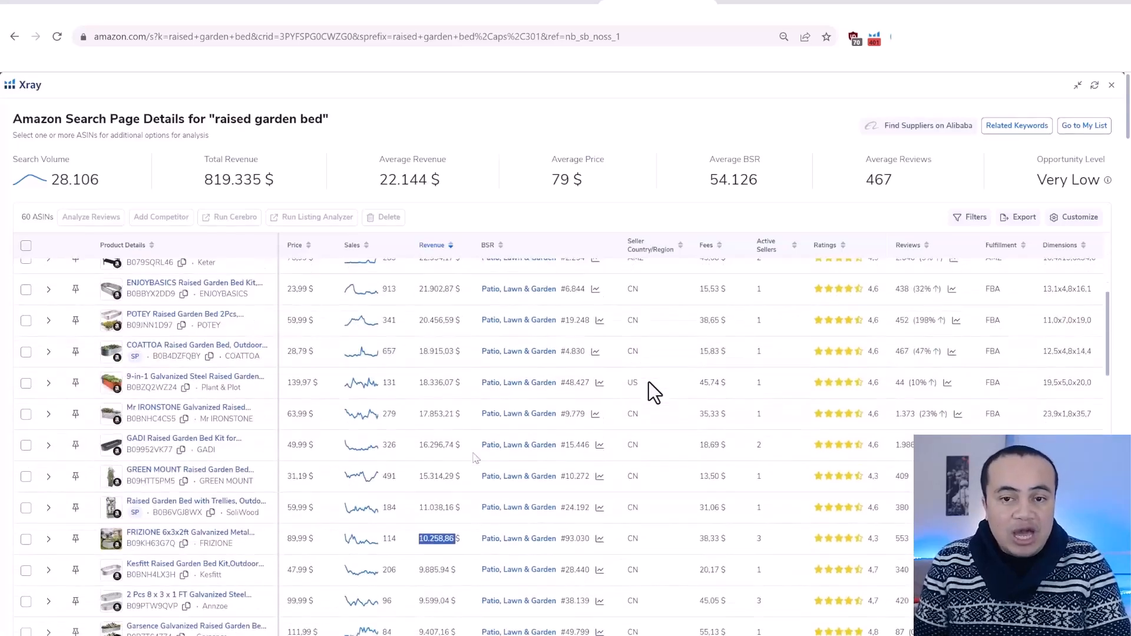
Step: Switch to Helium 10 Magnet and get keyword suggestions for "raised garden bed" on the US Amazon marketplace
{"action": "key", "text": "alt+Tab"}
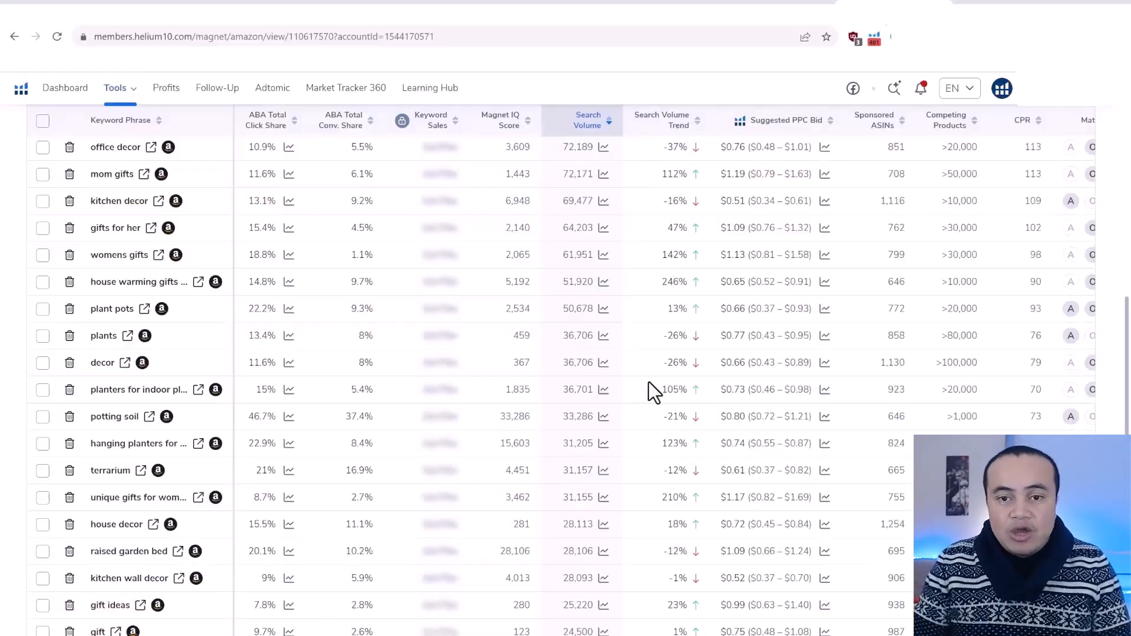
{"action": "scroll", "coordinate": [649, 389], "scroll_direction": "up", "scroll_amount": 5}
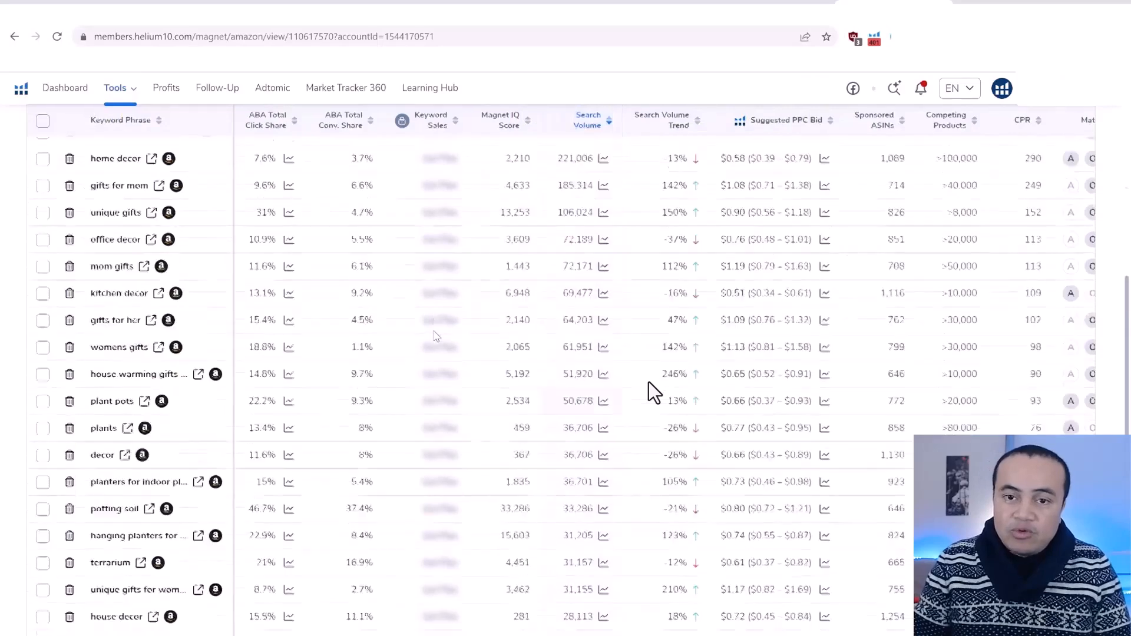
{"action": "scroll", "coordinate": [434, 337], "scroll_direction": "up", "scroll_amount": 7}
{"action": "left_click", "coordinate": [144, 253]}
{"action": "type", "text": "r"}
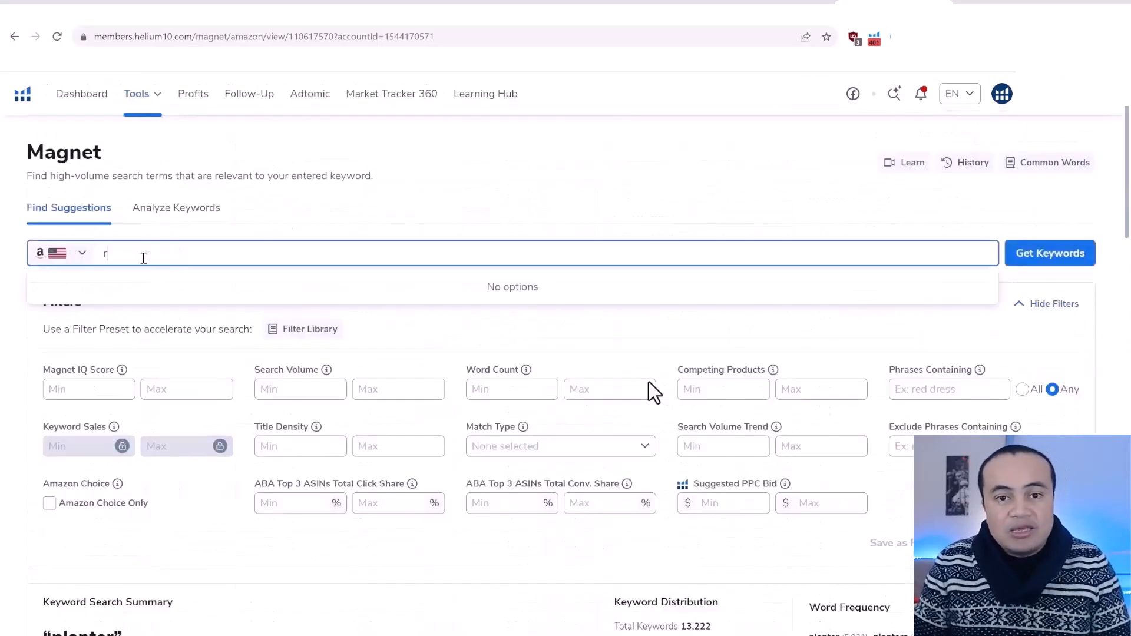
{"action": "type", "text": "aised garden bed"}
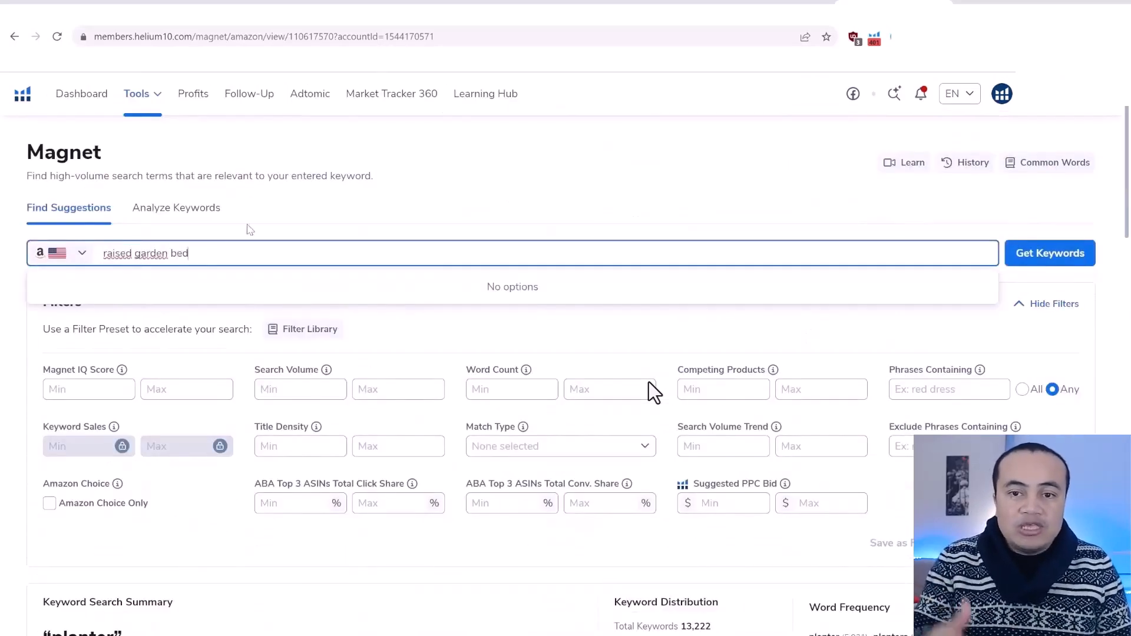
{"action": "left_click", "coordinate": [1040, 252]}
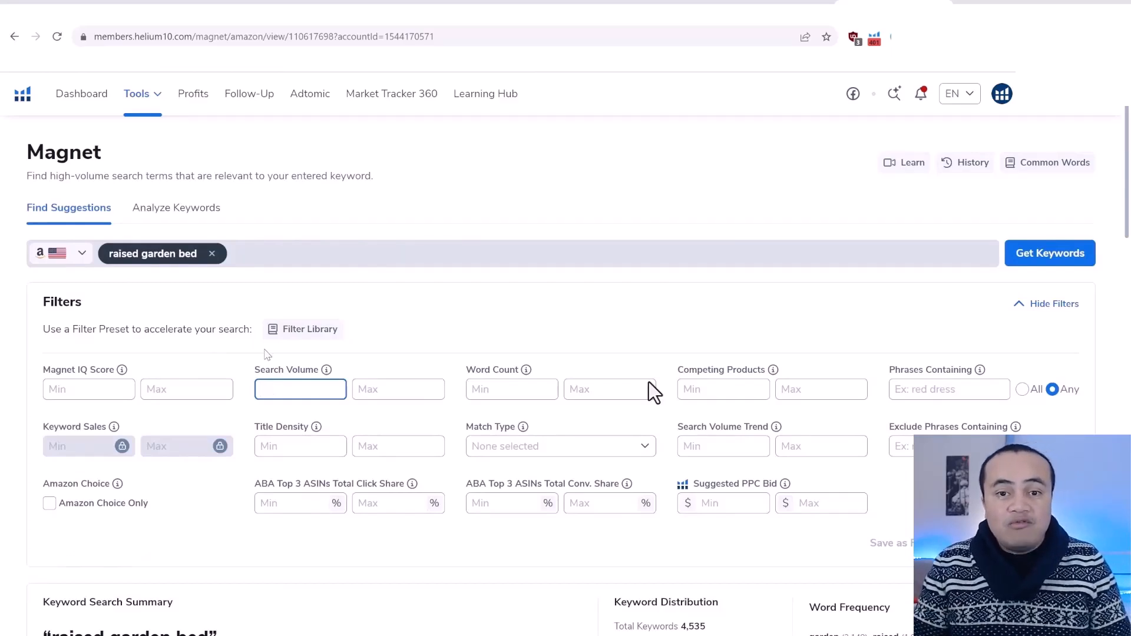
Step: Filter the suggestions to a minimum search volume of 500 and a single match type, and sort them by highest search volume
{"action": "type", "text": "500"}
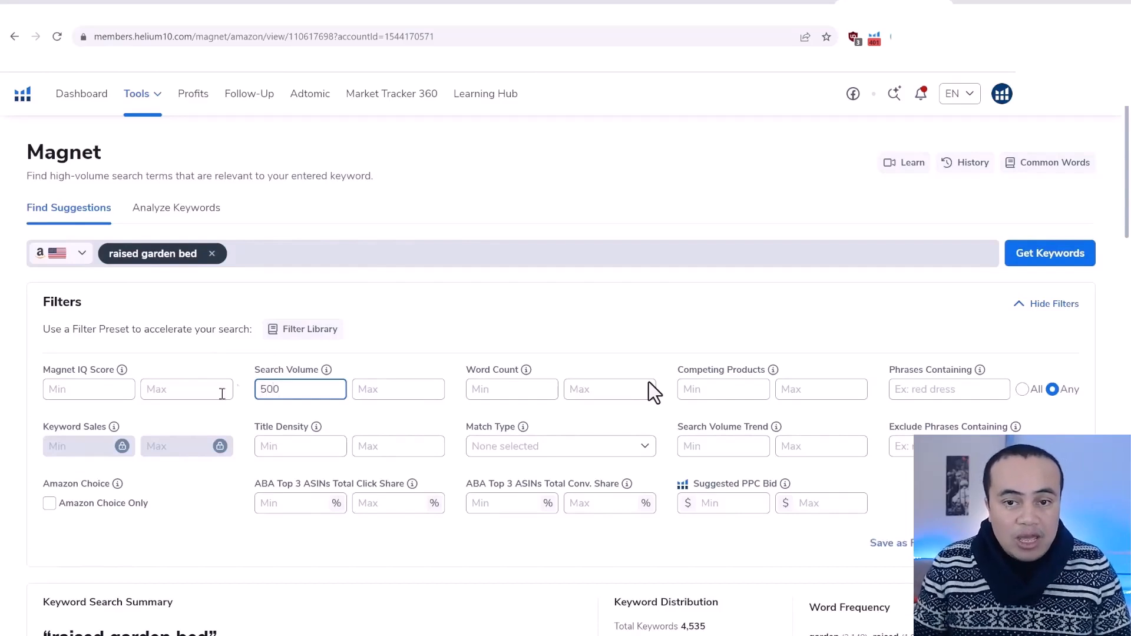
{"action": "left_click", "coordinate": [587, 451]}
{"action": "left_click", "coordinate": [480, 483]}
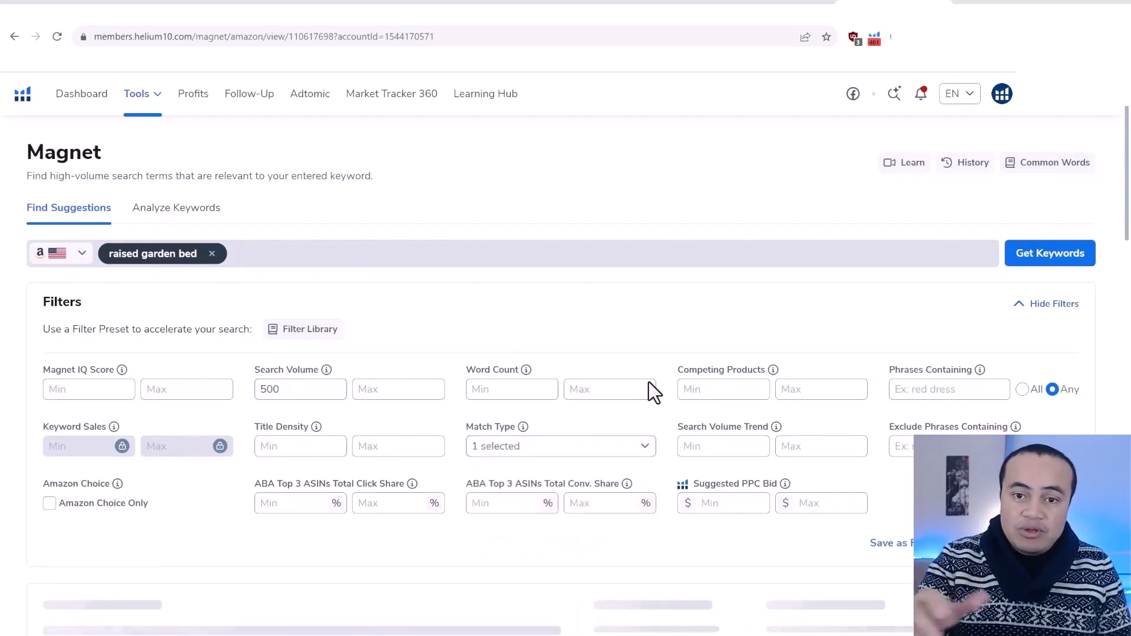
{"action": "scroll", "coordinate": [588, 417], "scroll_direction": "down", "scroll_amount": 5}
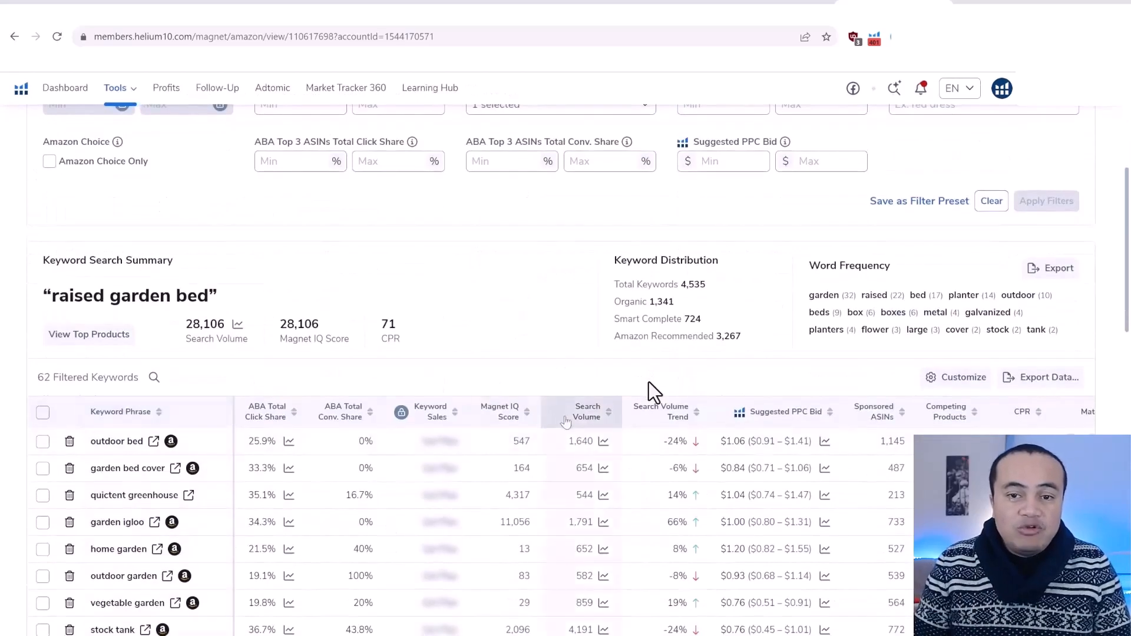
{"action": "left_click", "coordinate": [587, 416]}
{"action": "scroll", "coordinate": [387, 404], "scroll_direction": "down", "scroll_amount": 1}
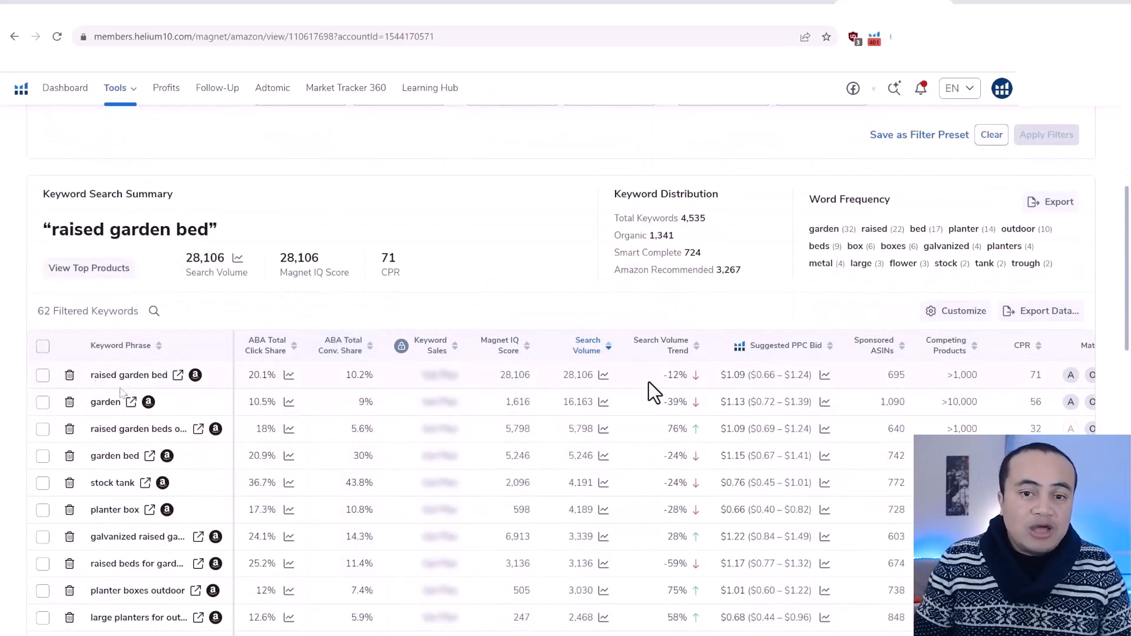
Step: Delete "garden", "stock tank" and the galvanized raised garden keyword from the suggestions and look over the remaining keywords
{"action": "left_click", "coordinate": [70, 402]}
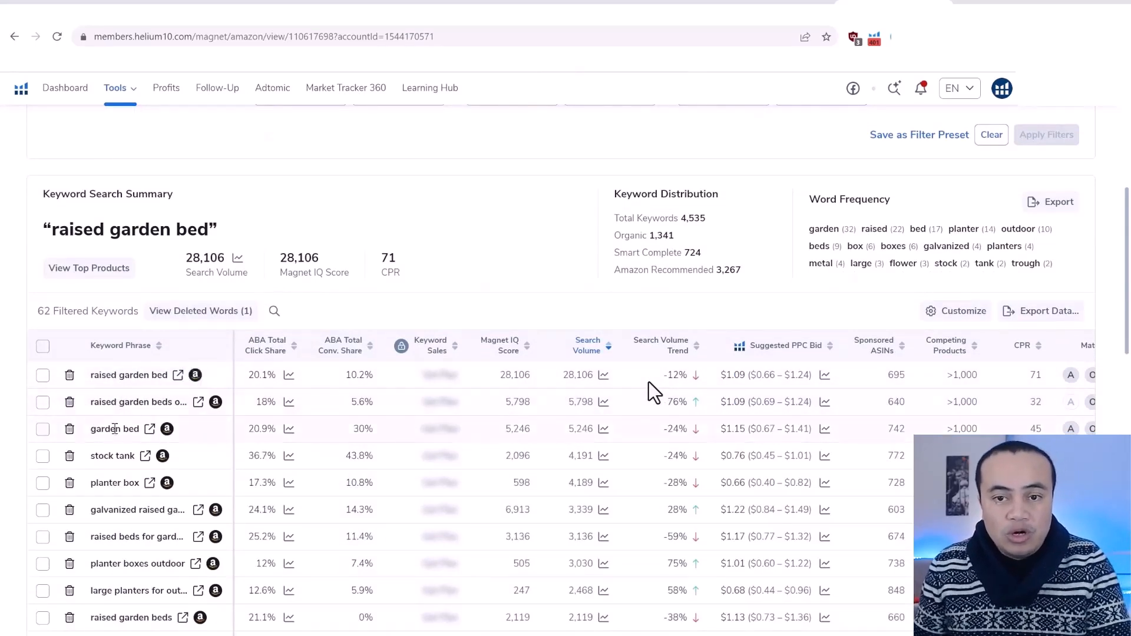
{"action": "left_click", "coordinate": [70, 456]}
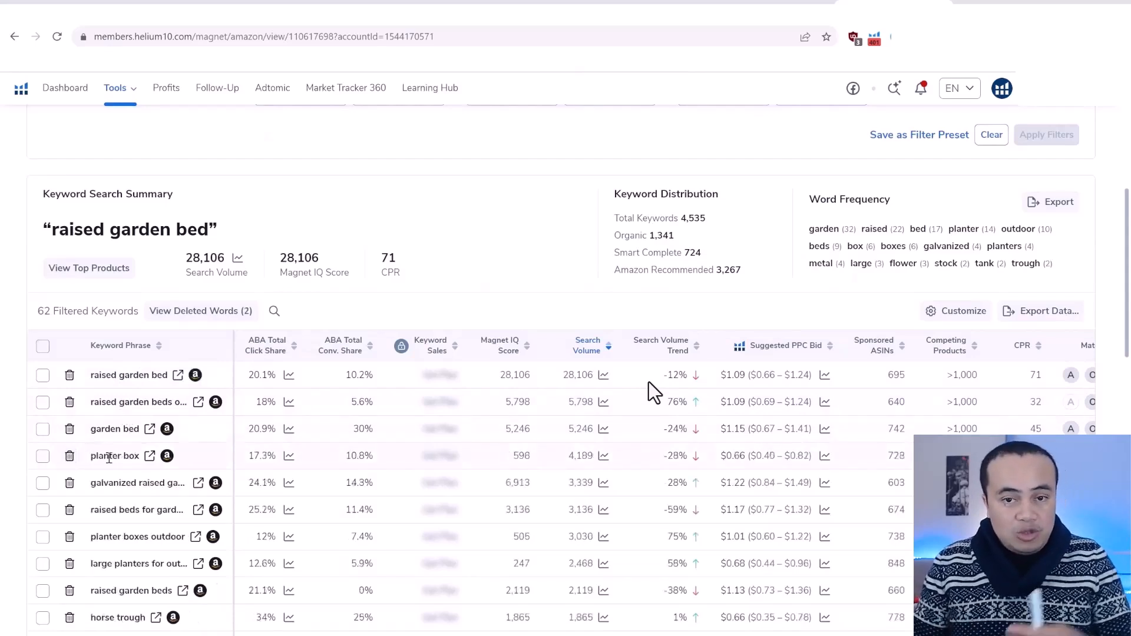
{"action": "left_click", "coordinate": [69, 483]}
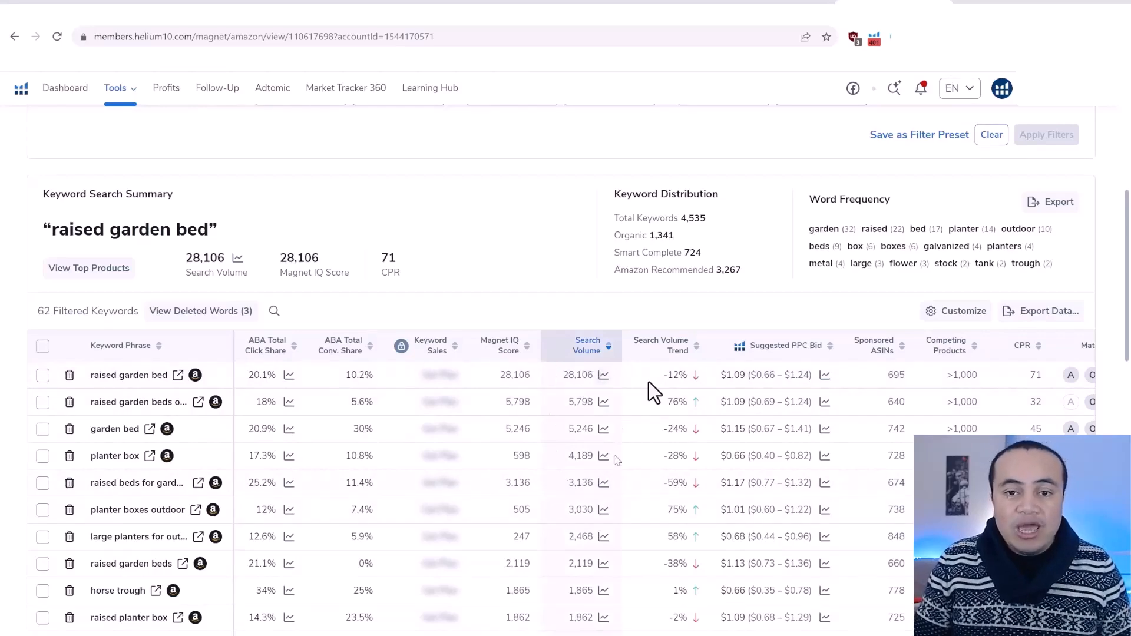
{"action": "scroll", "coordinate": [563, 518], "scroll_direction": "down", "scroll_amount": 3}
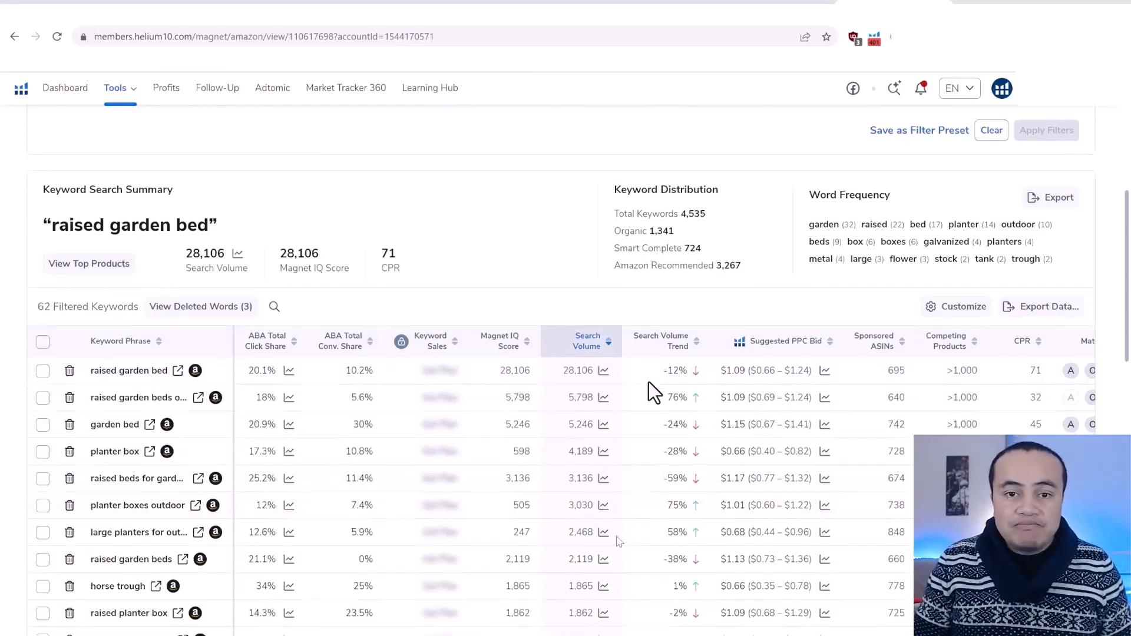
{"action": "scroll", "coordinate": [648, 382], "scroll_direction": "up", "scroll_amount": 5}
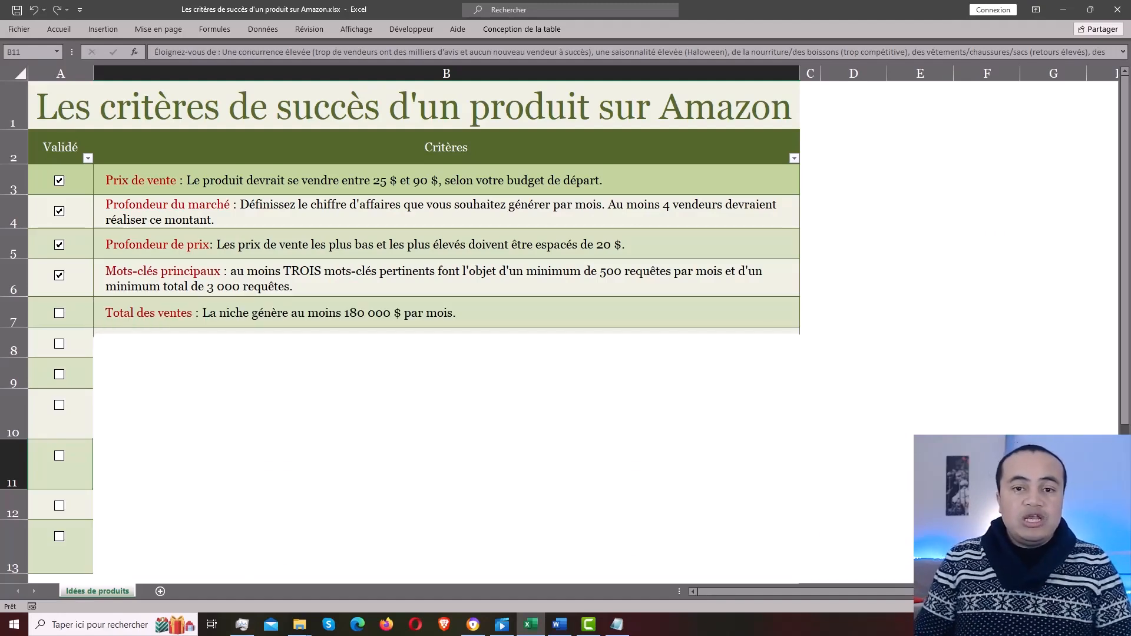
Step: Mark the "Total des ventes" criterion as validated in the Excel product success checklist
{"action": "left_click", "coordinate": [59, 314]}
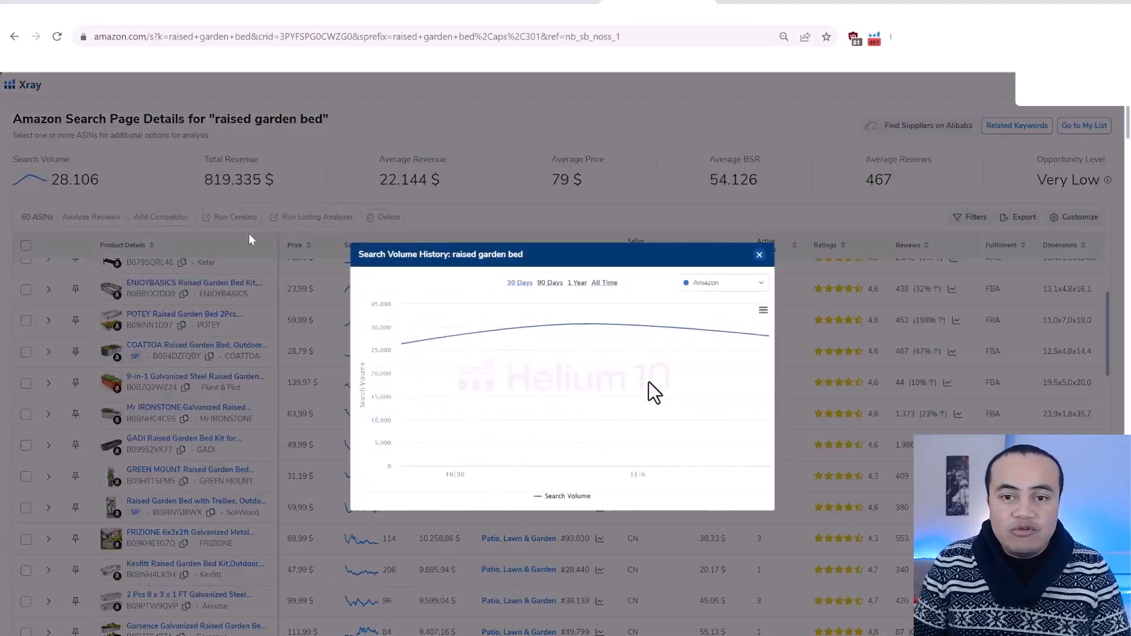
Step: Show the all-time search volume history of "raised garden bed" in Xray and examine its seasonal pattern
{"action": "left_click", "coordinate": [604, 283]}
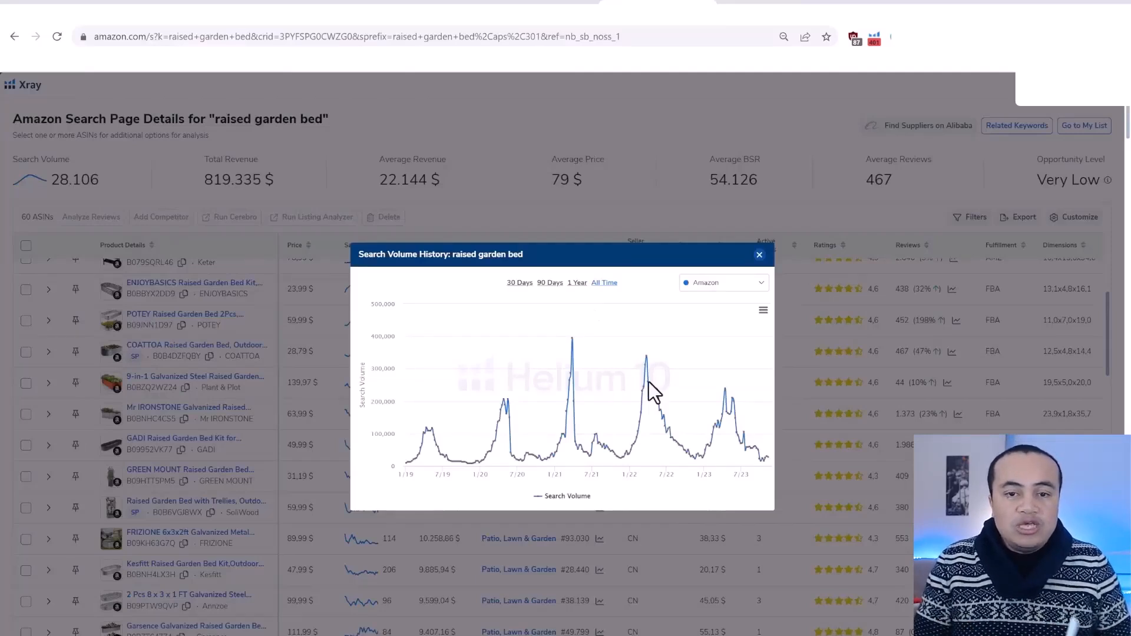
{"action": "mouse_move", "coordinate": [651, 387]}
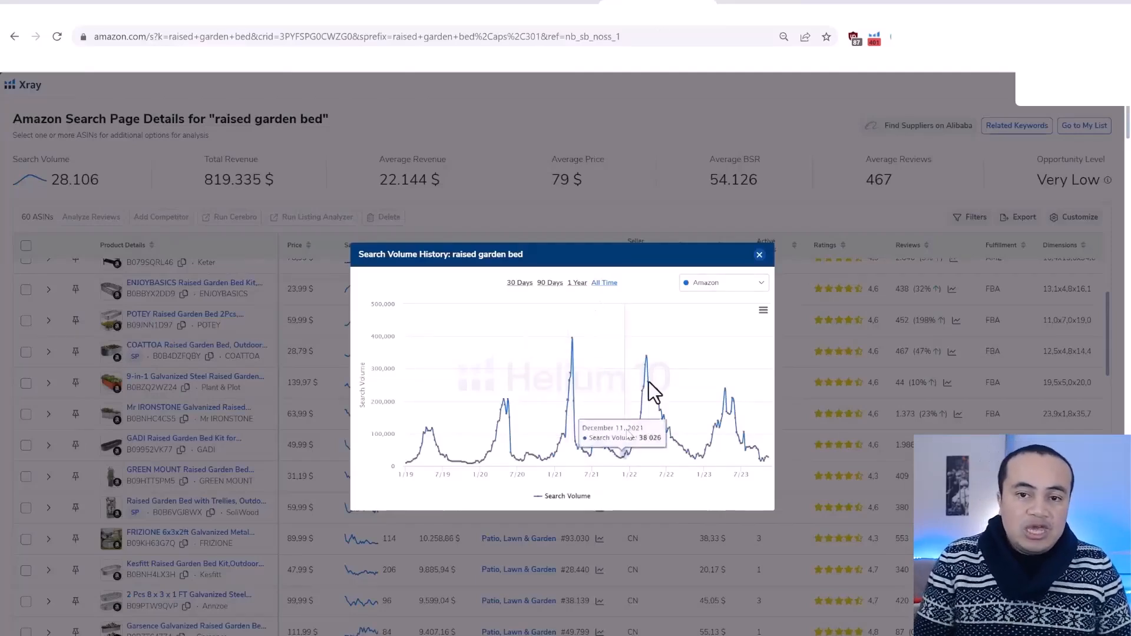